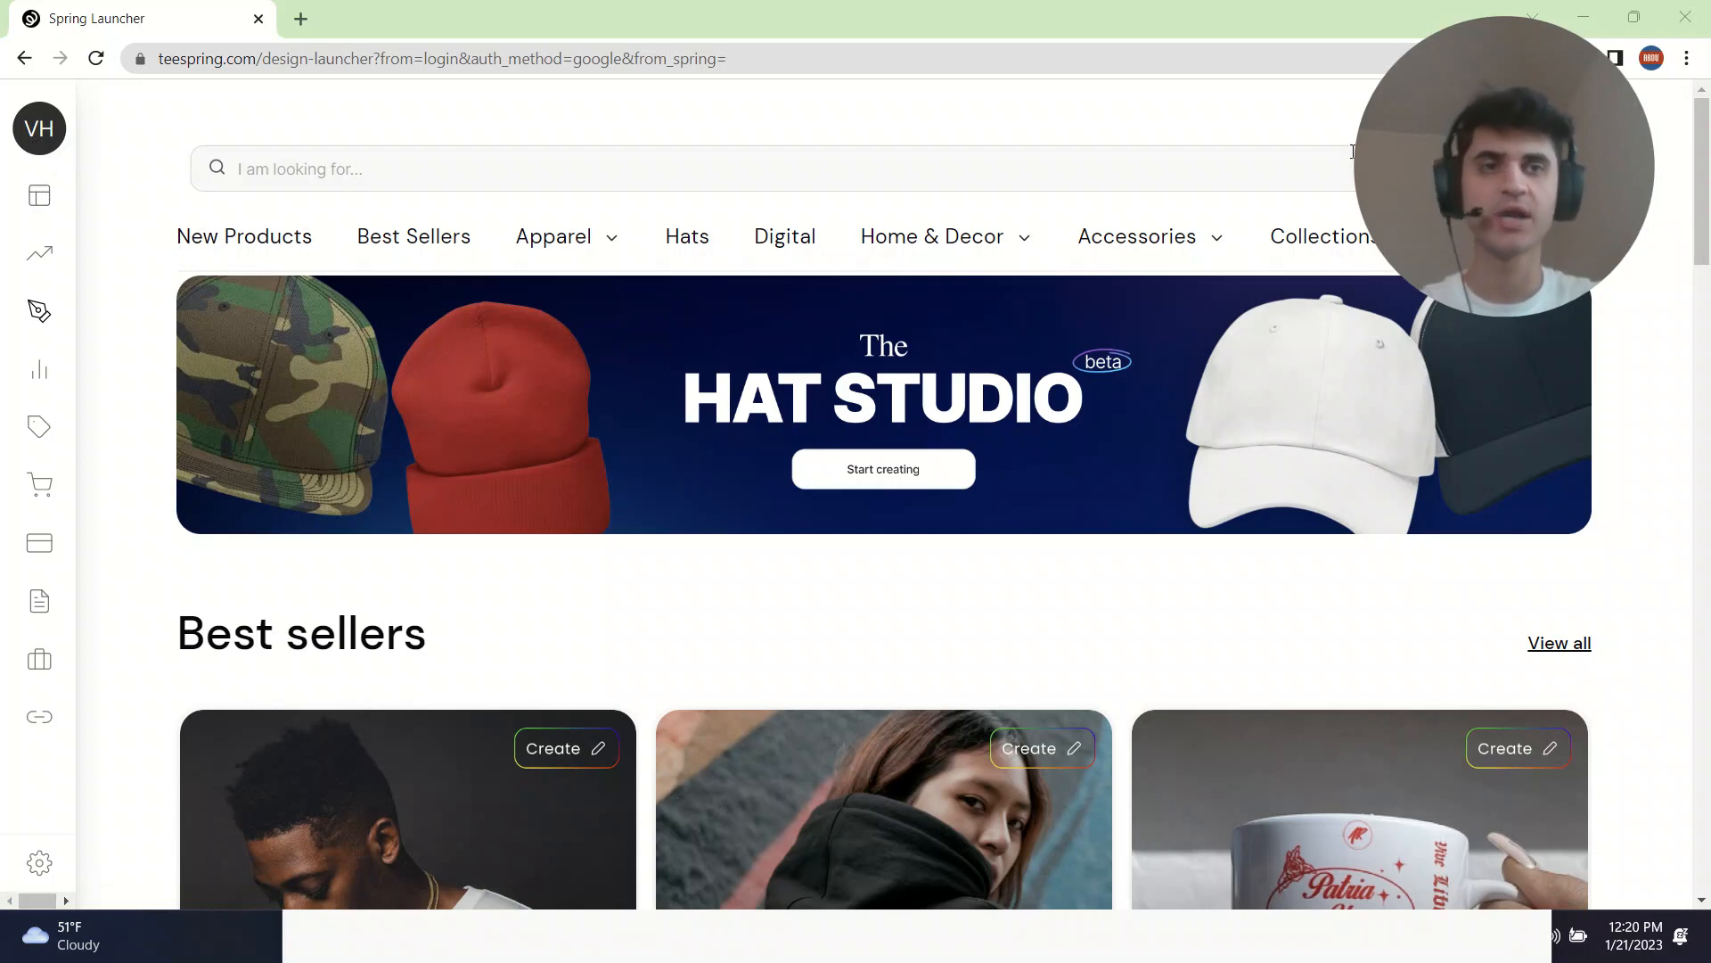
- Open the overview of the shop's existing listings
mouse_move(1619, 114)
mouse_down()
mouse_move(1457, 137)
mouse_move(1644, 130)
mouse_up()
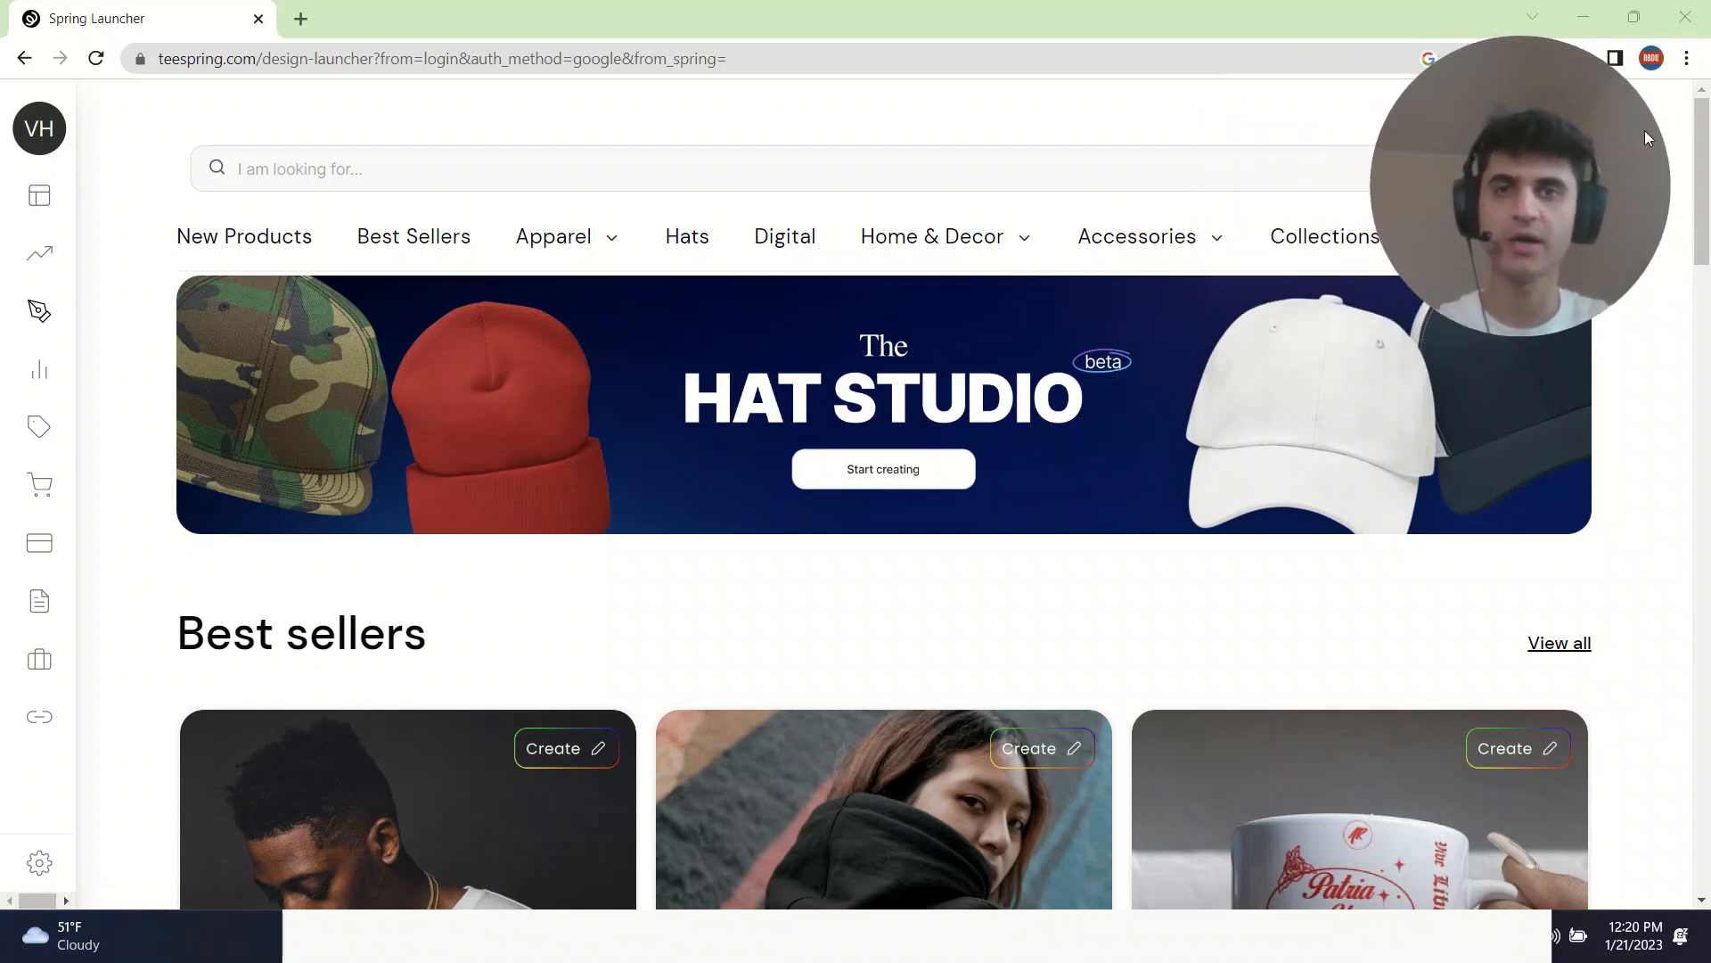
scroll(699, 592, down, 4)
click(40, 429)
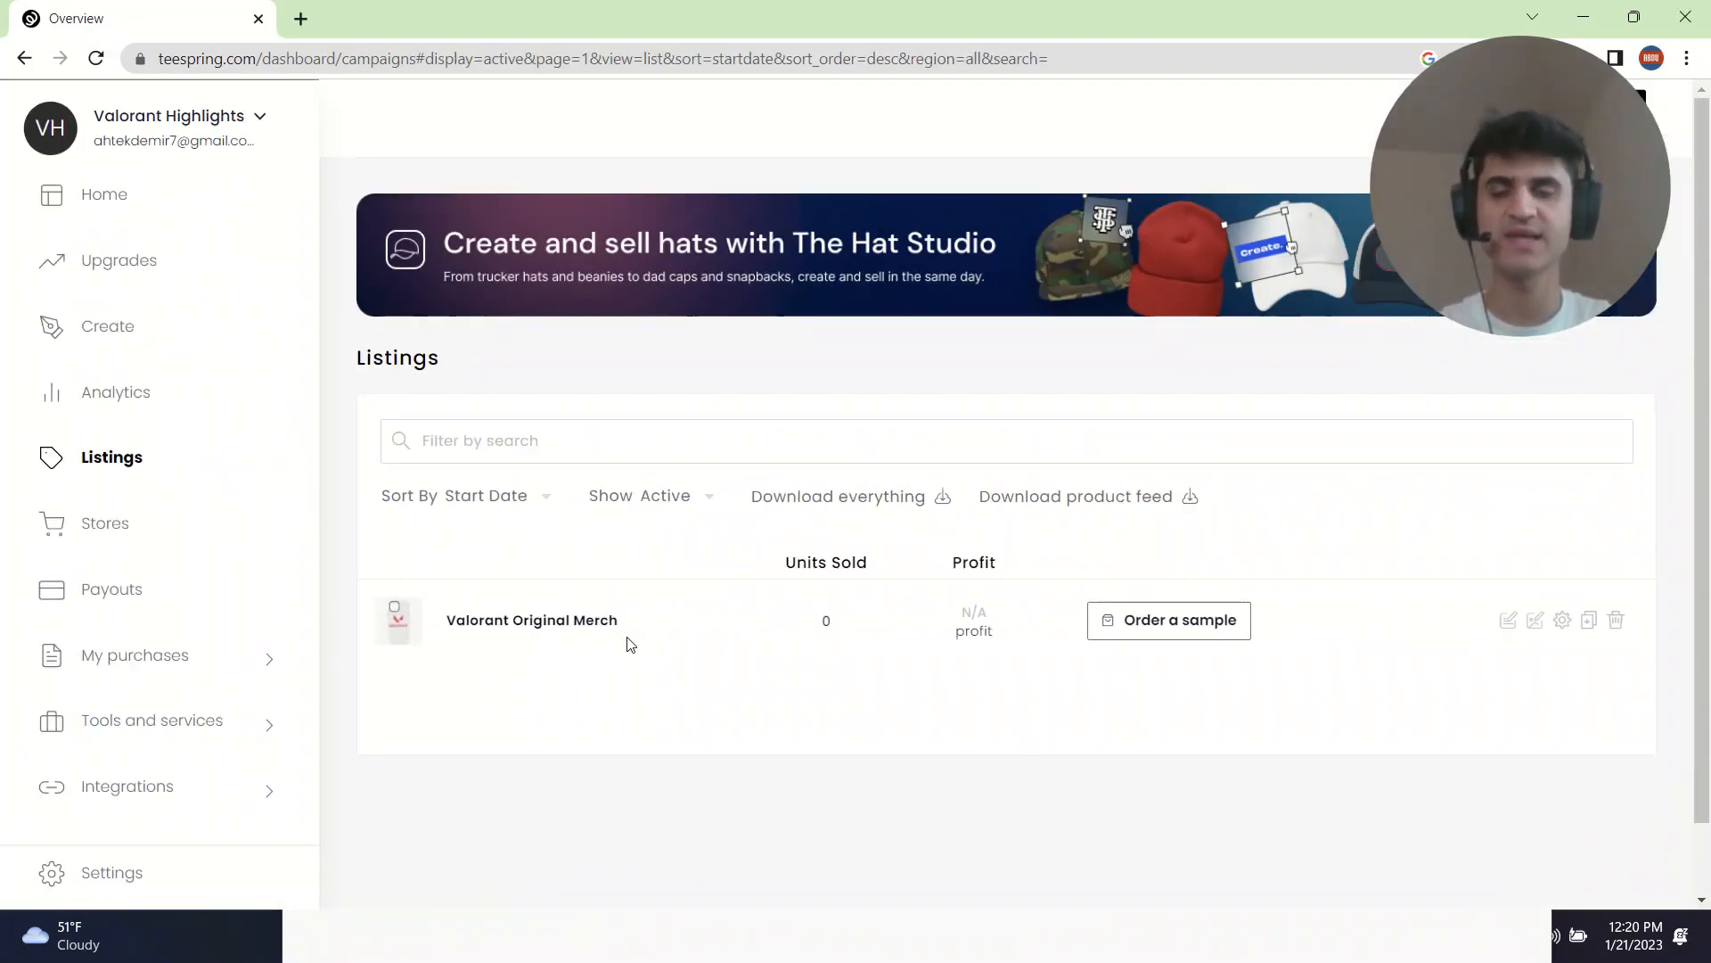
- Browse the product catalog and start a new design on the Comfort T-Shirt from the best sellers
click(124, 328)
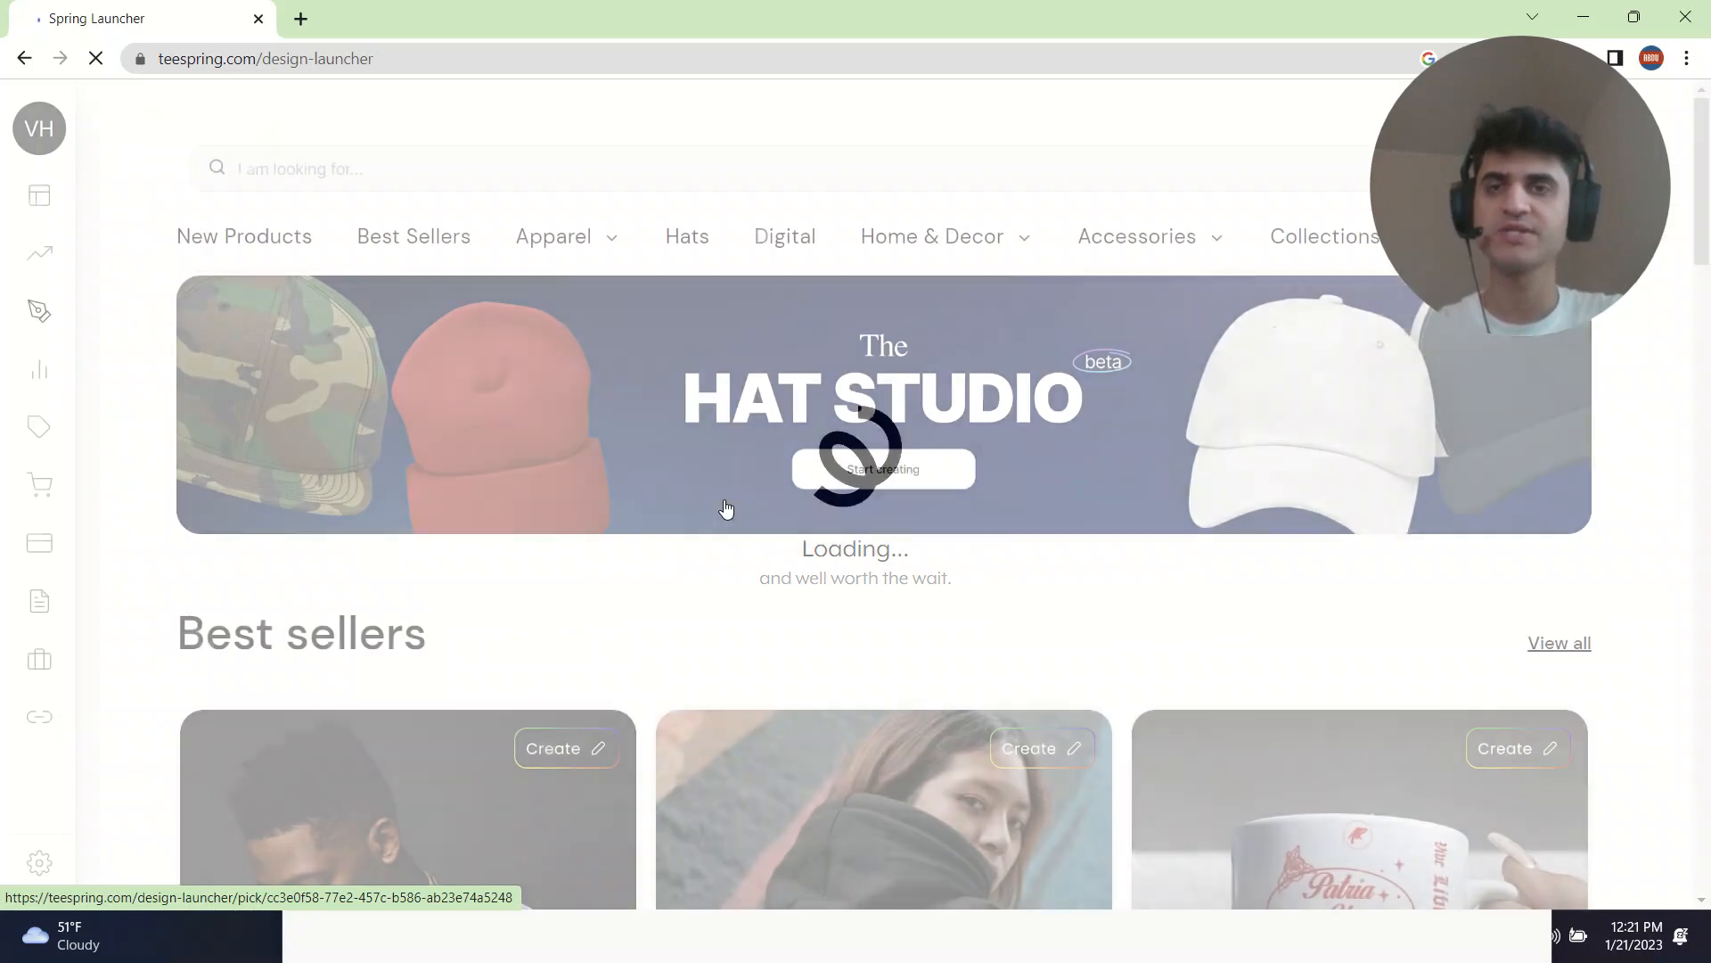
scroll(970, 481, down, 5)
scroll(971, 489, down, 15)
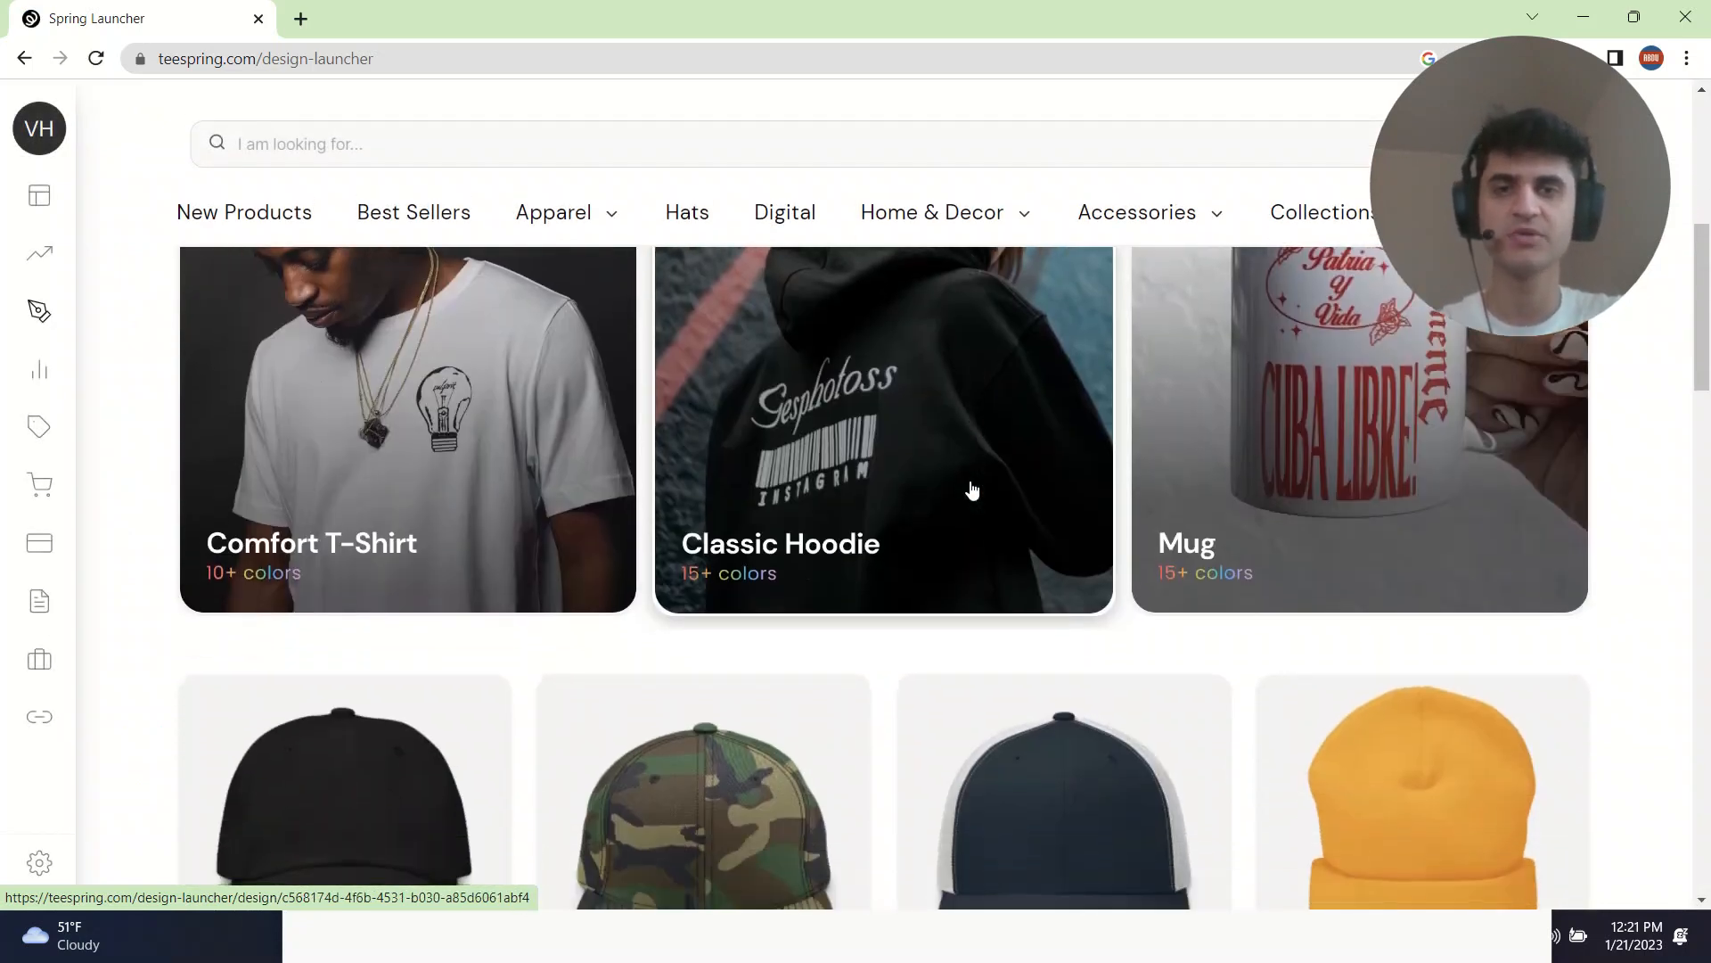
scroll(976, 488, down, 9)
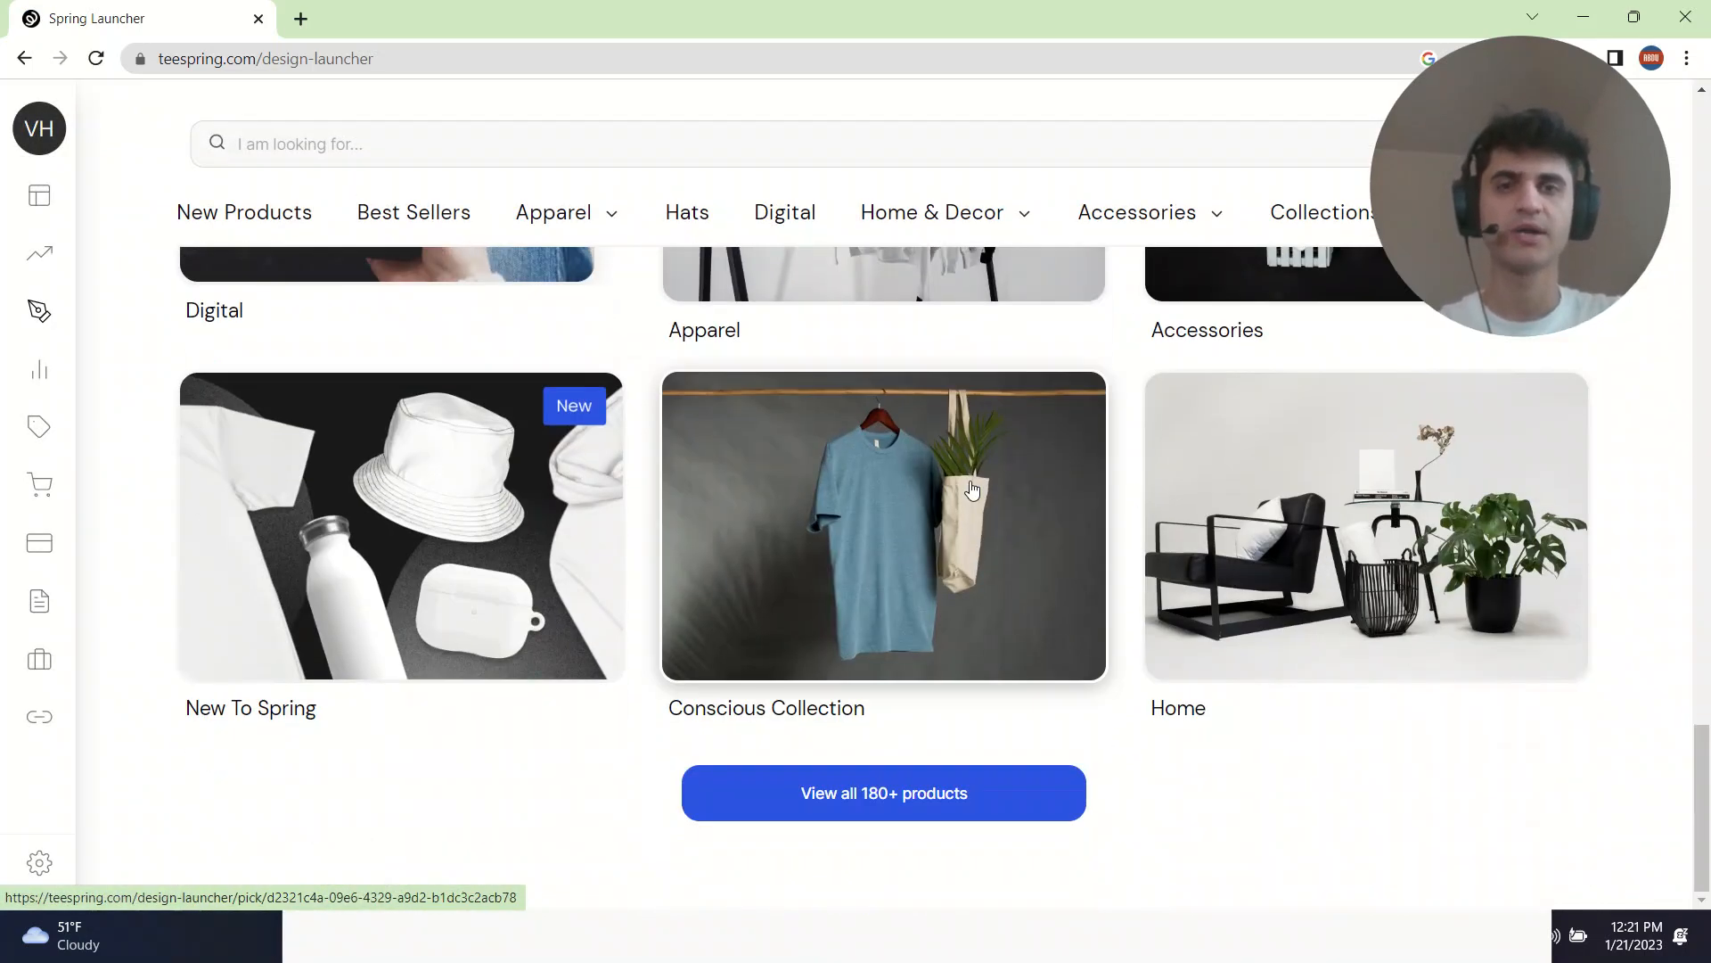
scroll(974, 488, up, 5)
scroll(971, 489, down, 4)
scroll(971, 489, up, 20)
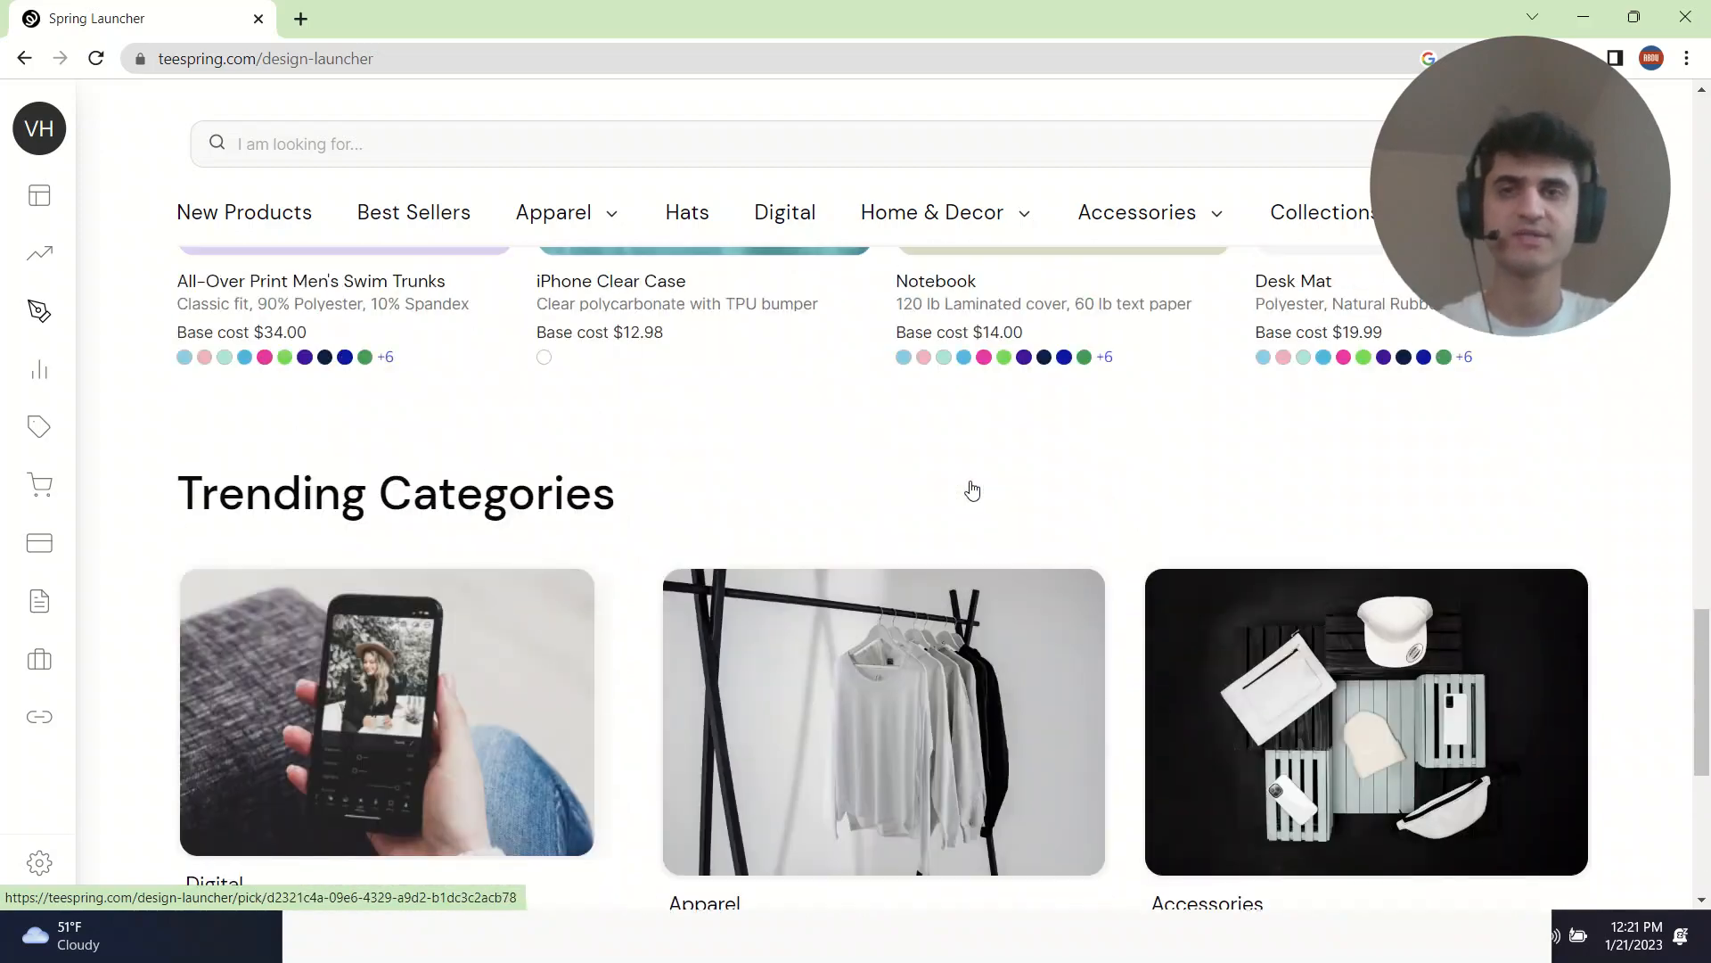
scroll(972, 490, down, 5)
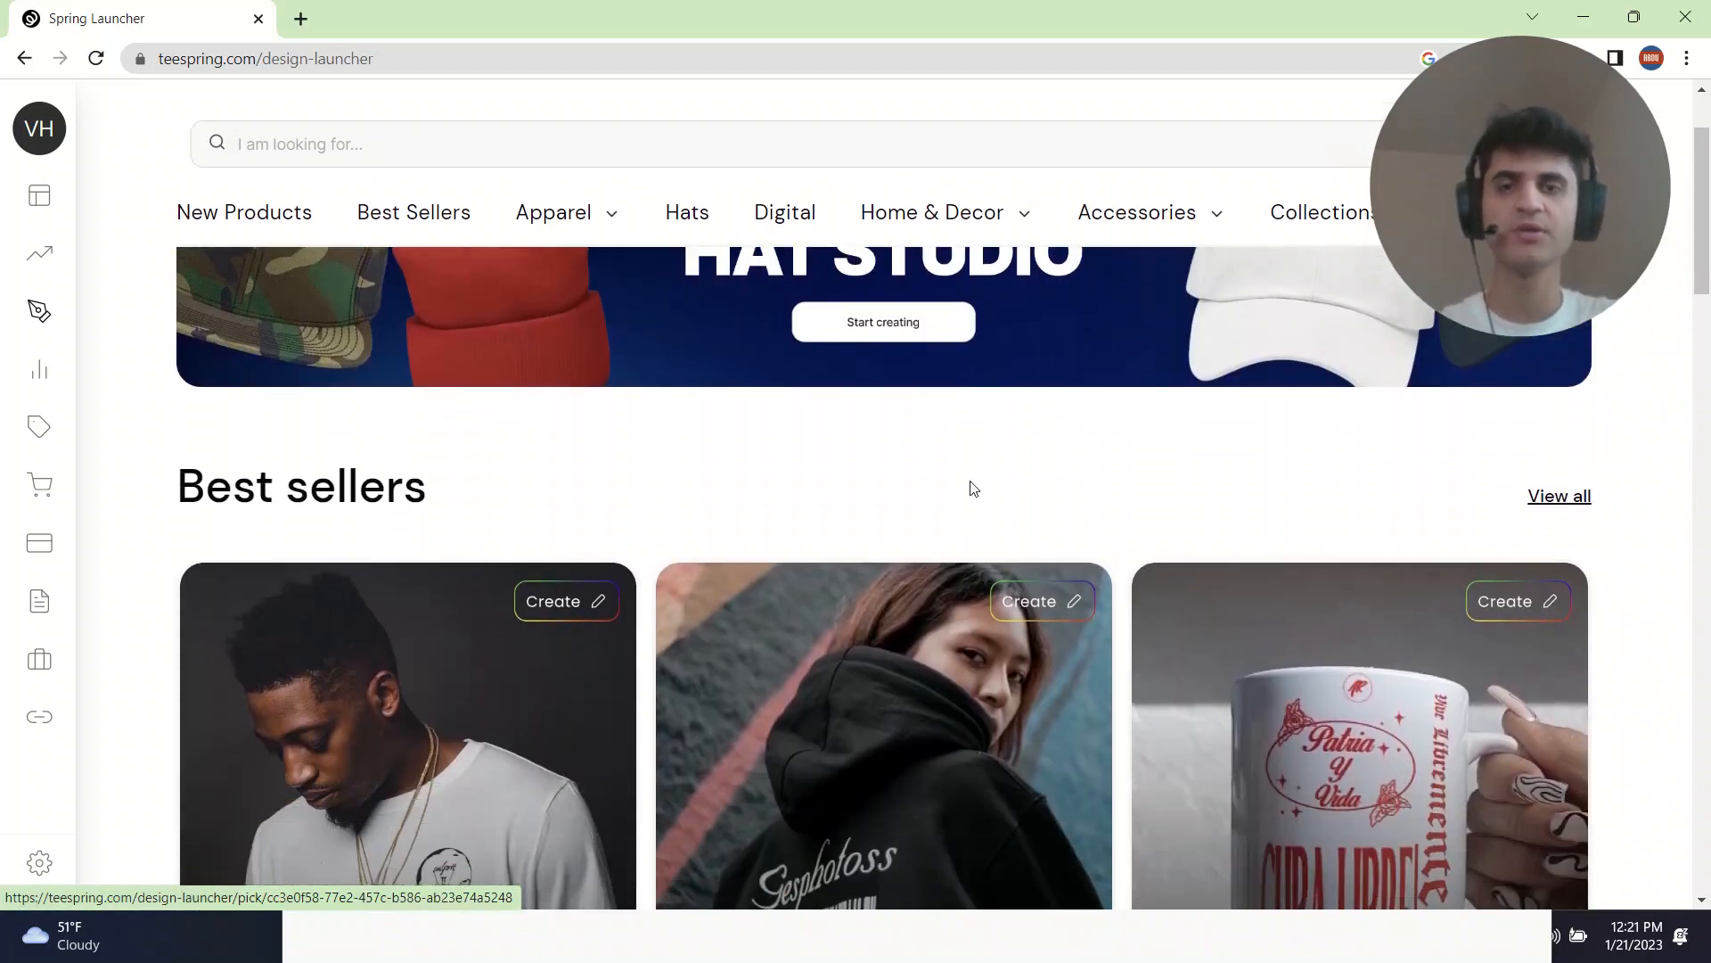
click(496, 561)
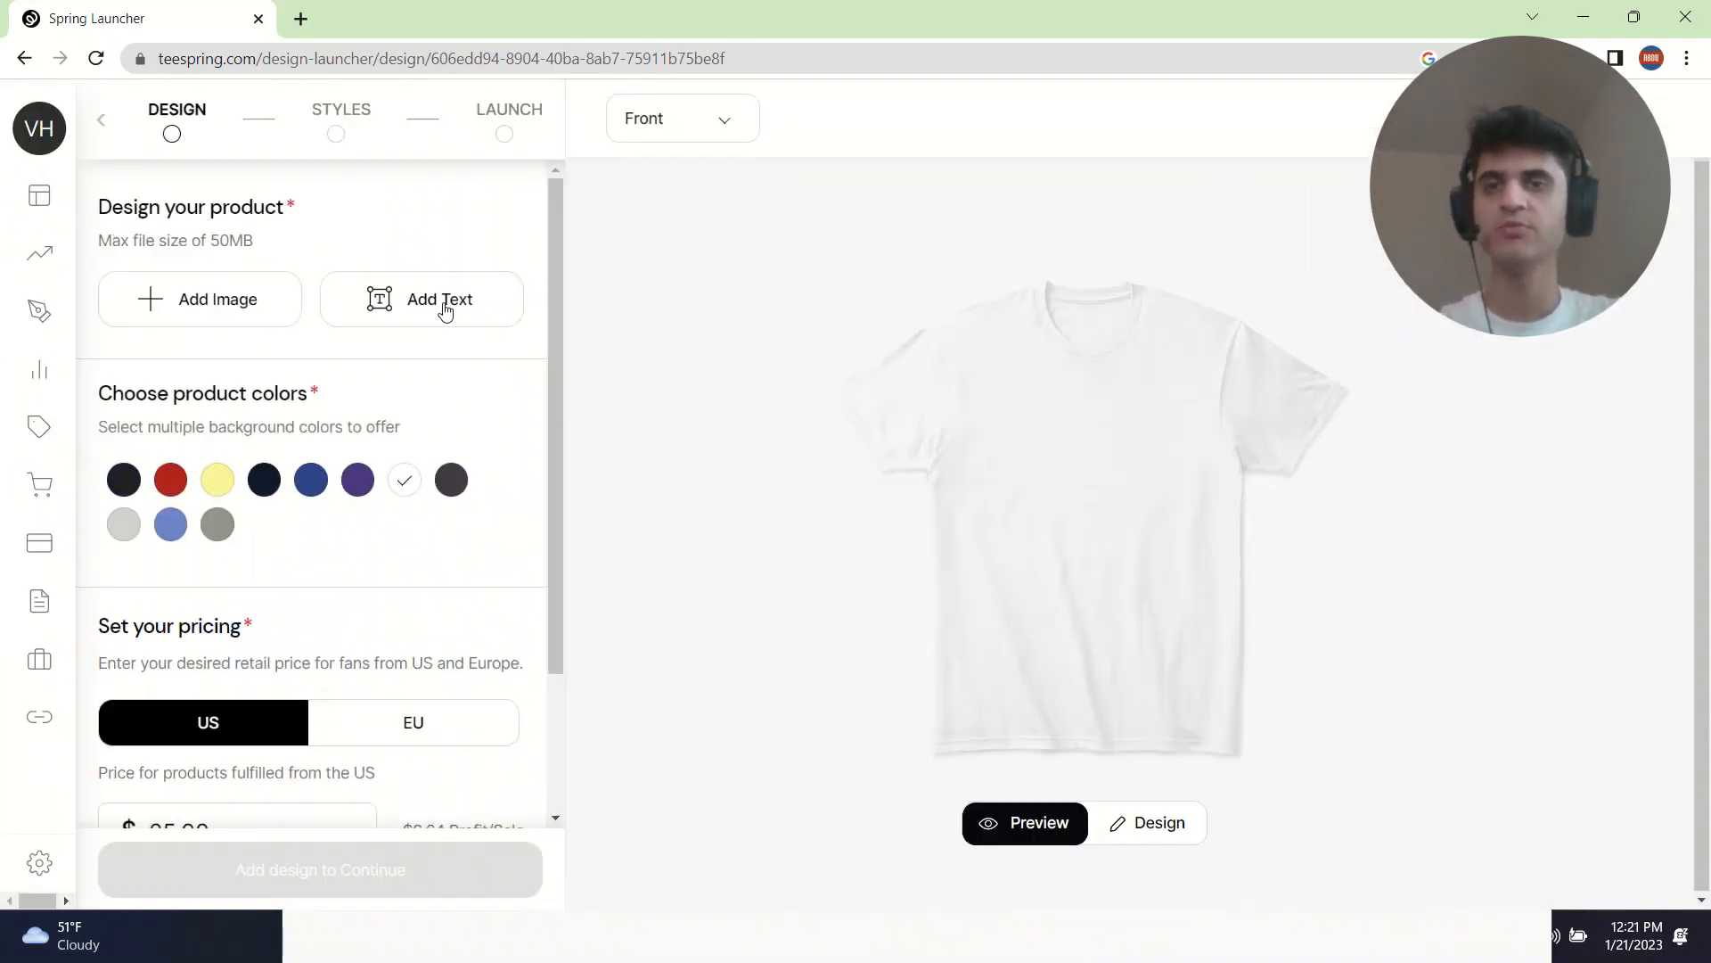
- Add the spotify PNG image from the Downloads folder to the front of the shirt
click(254, 308)
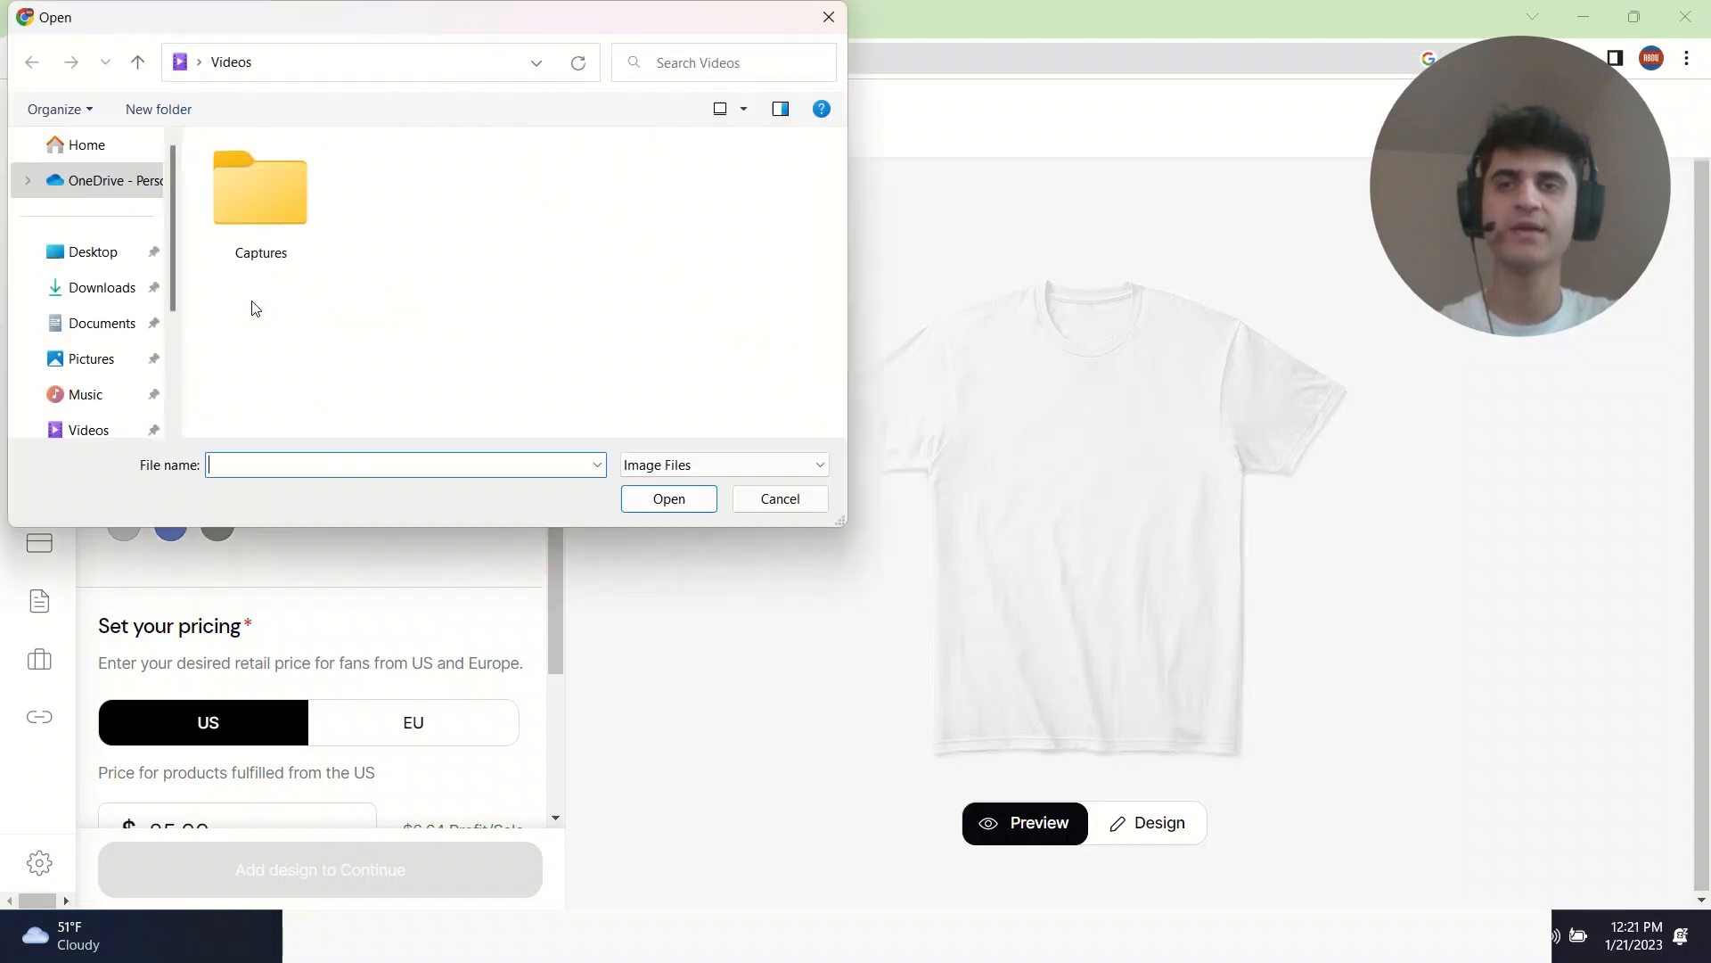
click(78, 288)
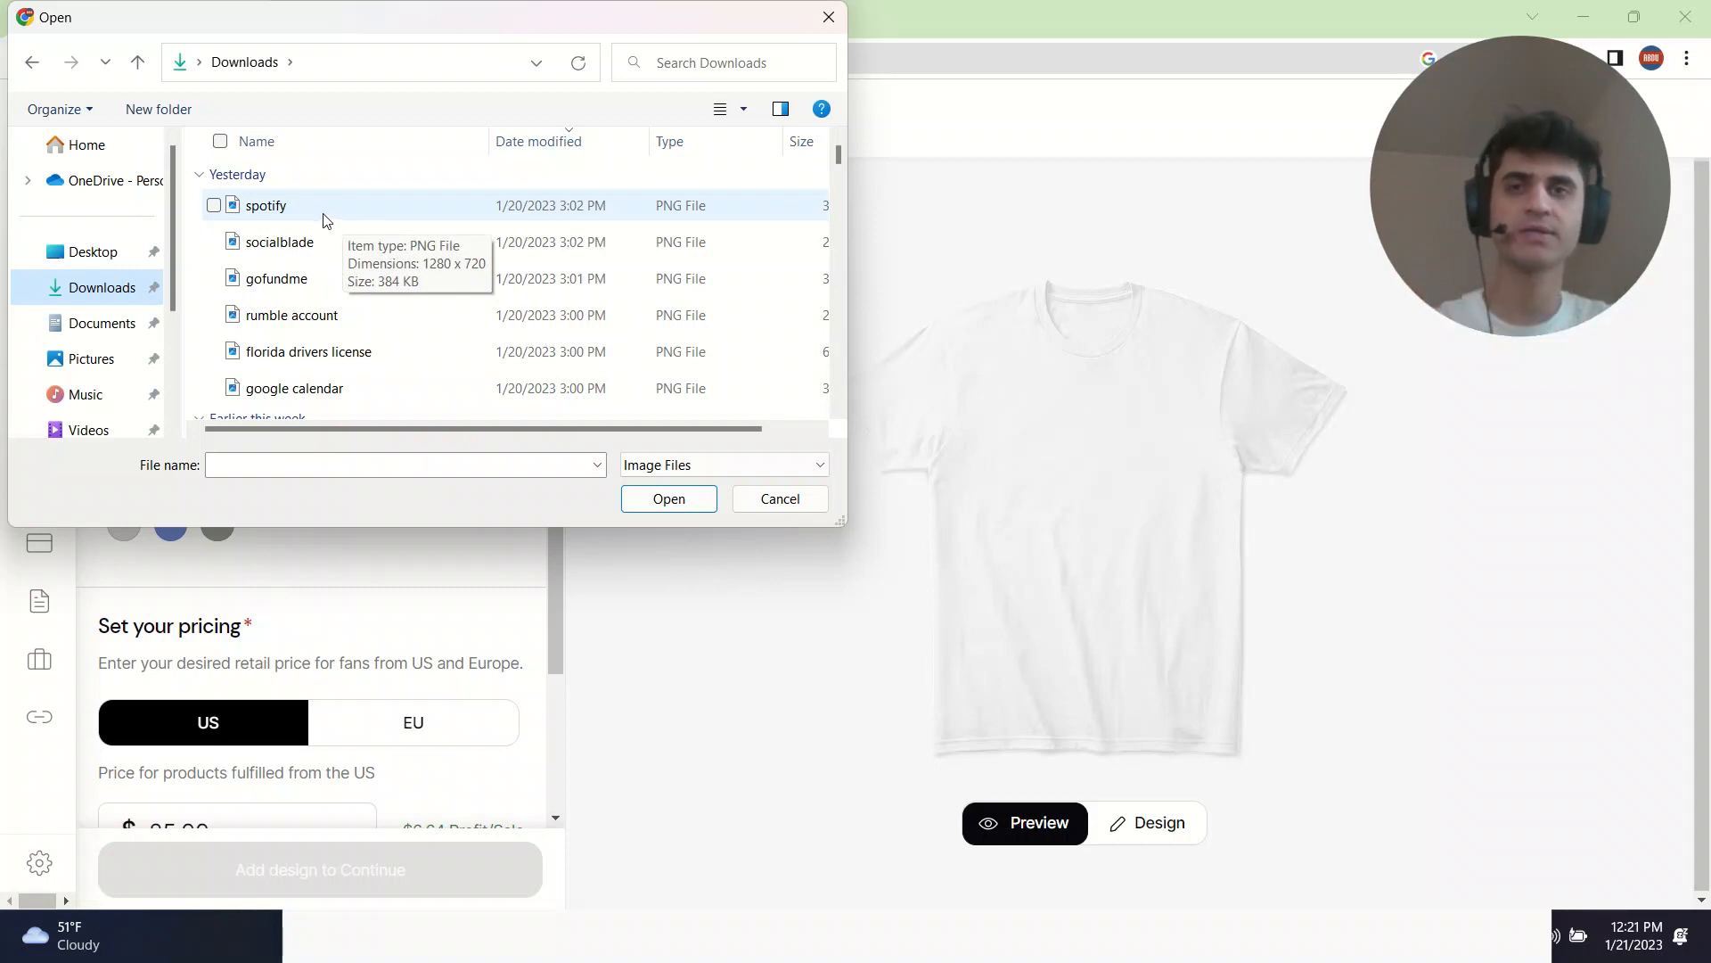
double_click(294, 214)
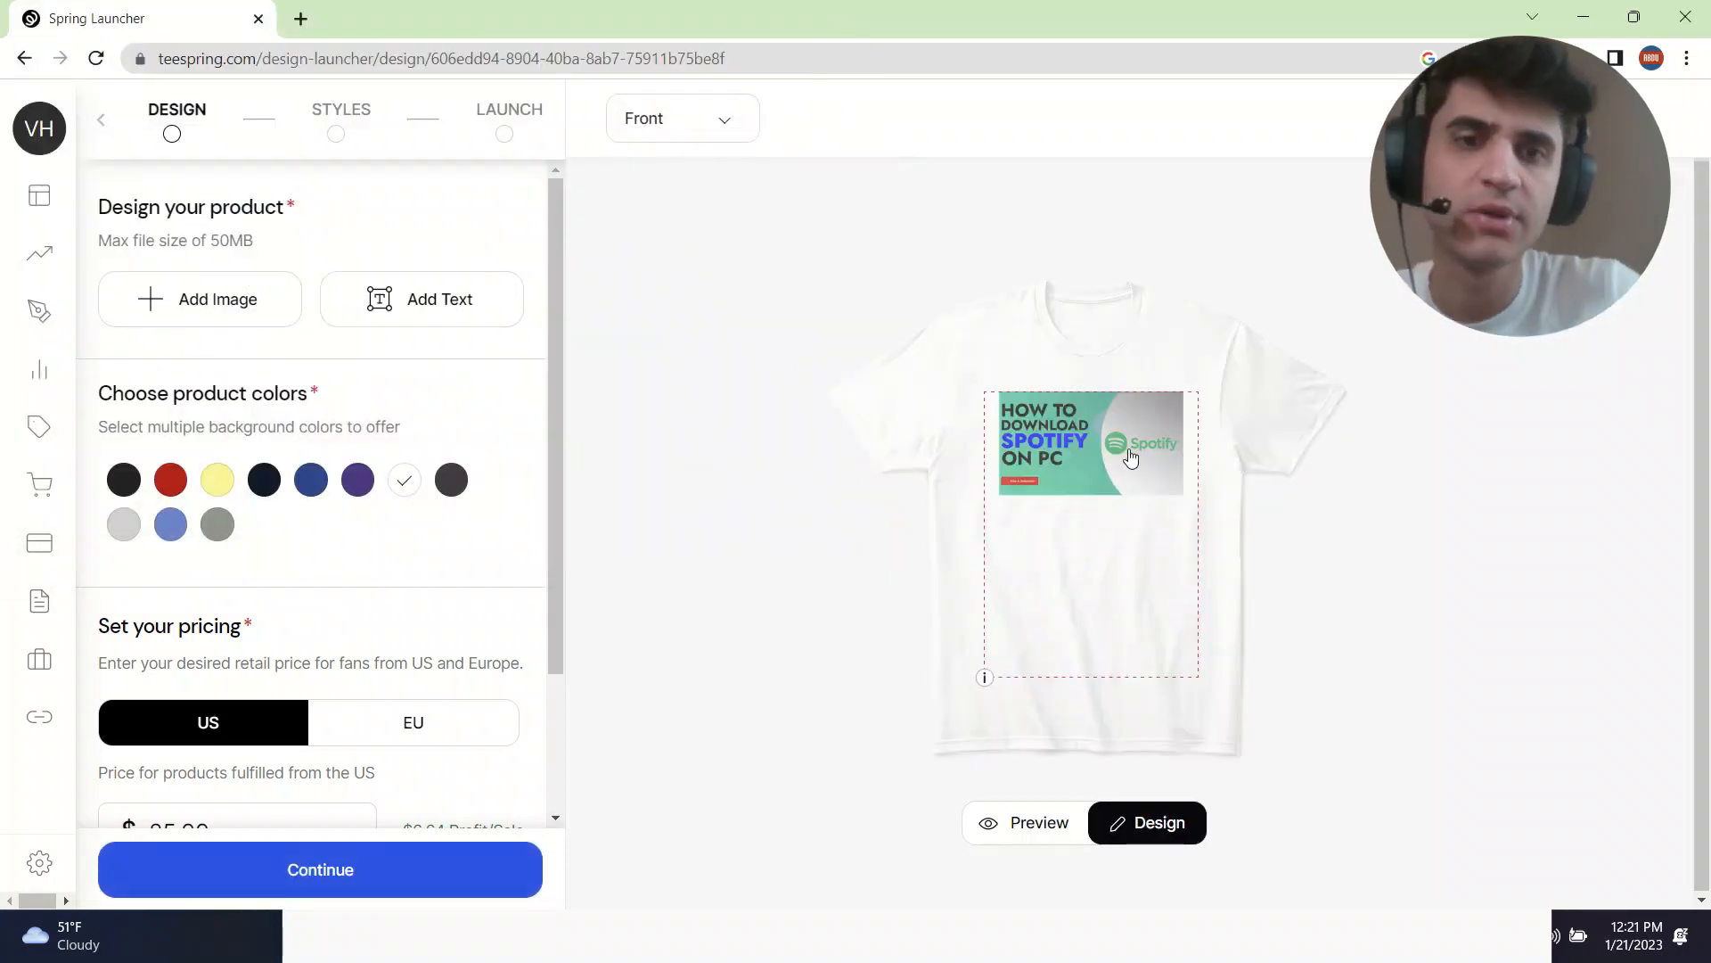
- Enlarge the Spotify image slightly and place it a little lower, centered on the shirt's chest
drag(1144, 460, 1235, 528)
drag(1176, 493, 1137, 535)
drag(1045, 439, 1087, 447)
click(1255, 564)
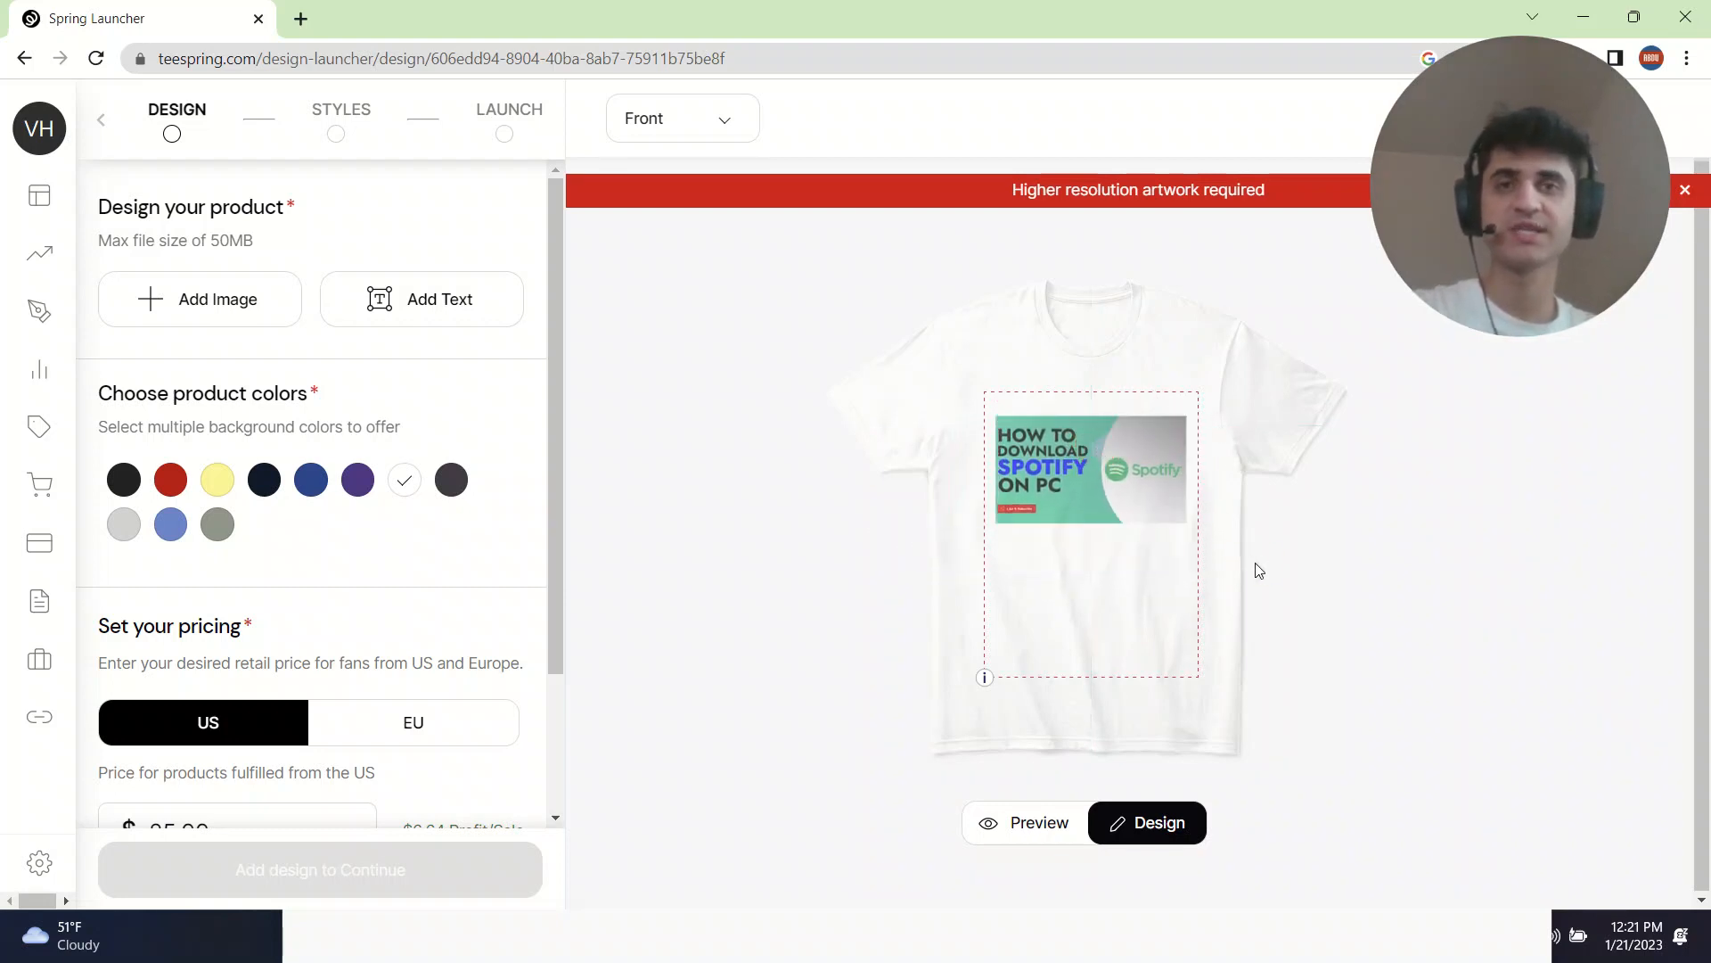
- Offer the shirt in red, navy, Deep Royal blue, light gray and Lemon Yellow in addition to white
scroll(1023, 444, up, 2)
scroll(1023, 444, down, 2)
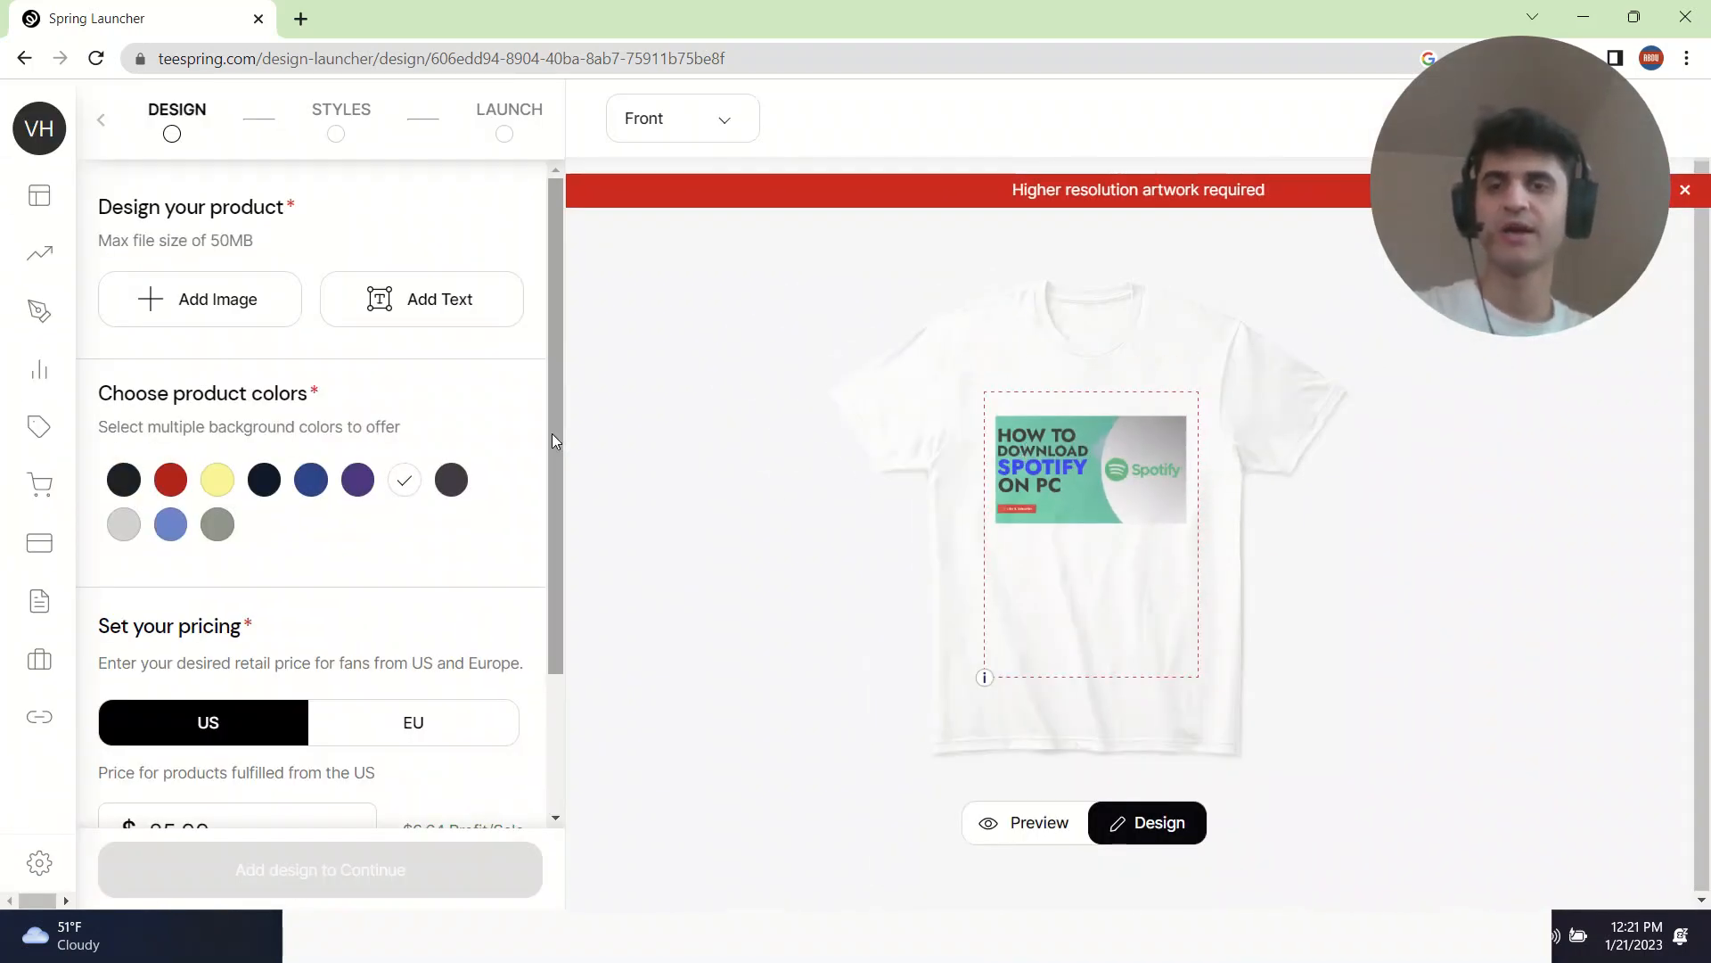
scroll(264, 640, down, 1)
scroll(344, 543, up, 1)
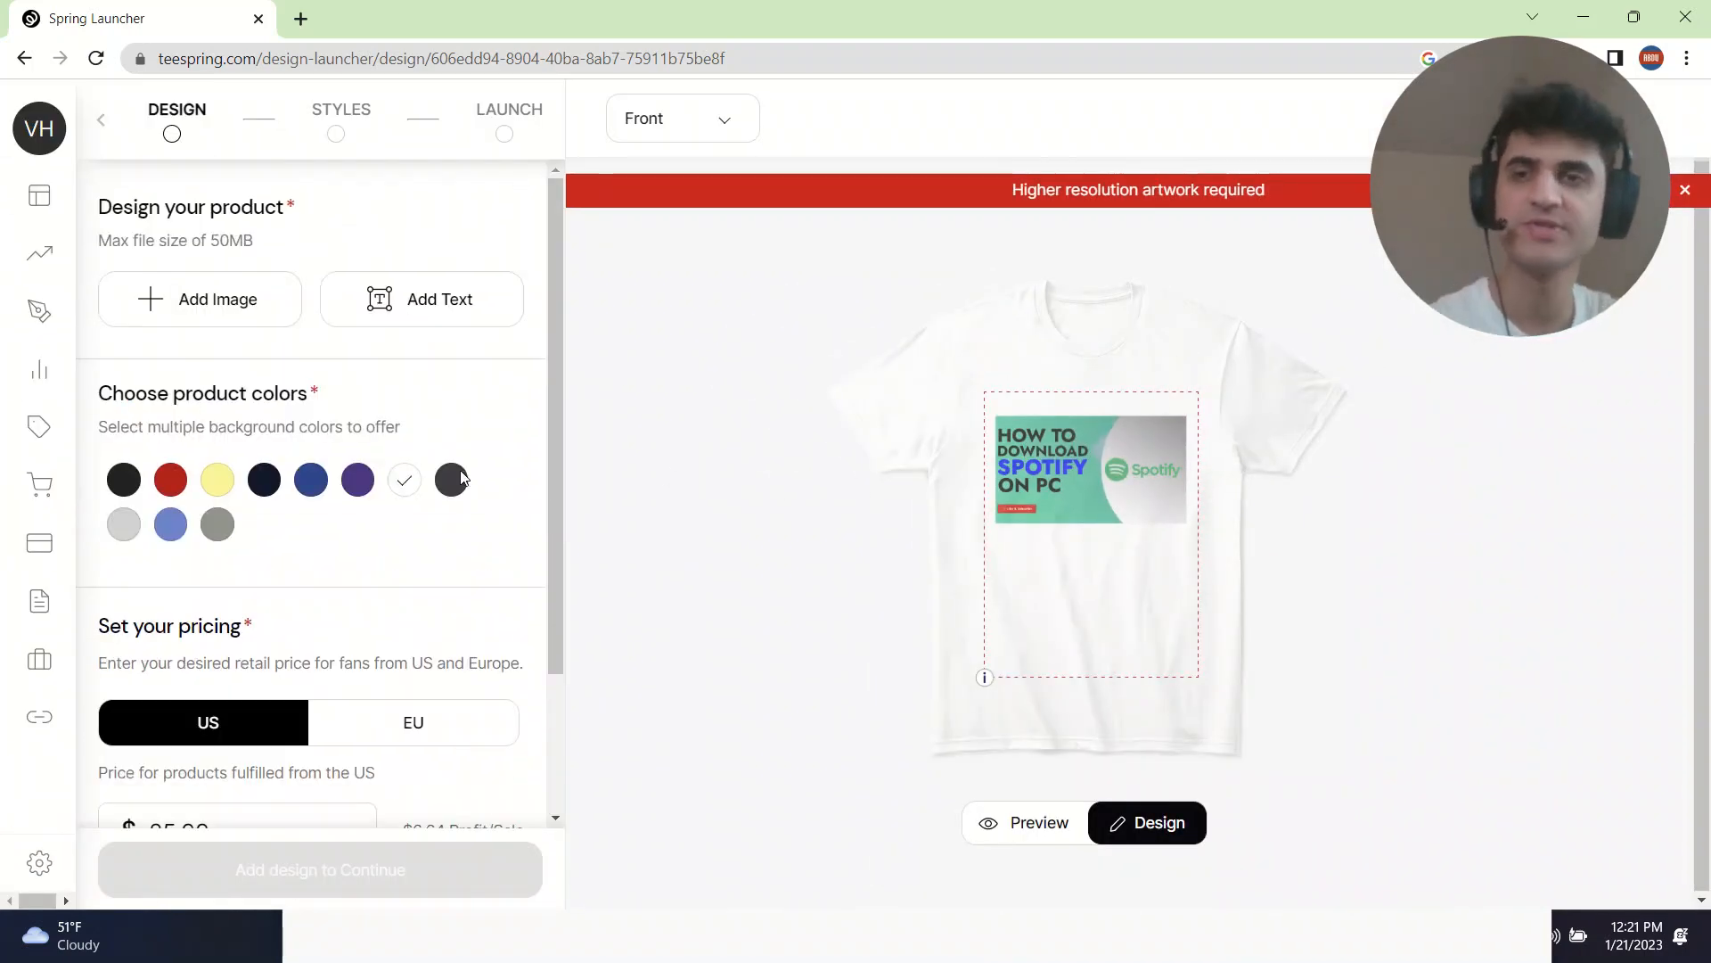
click(173, 481)
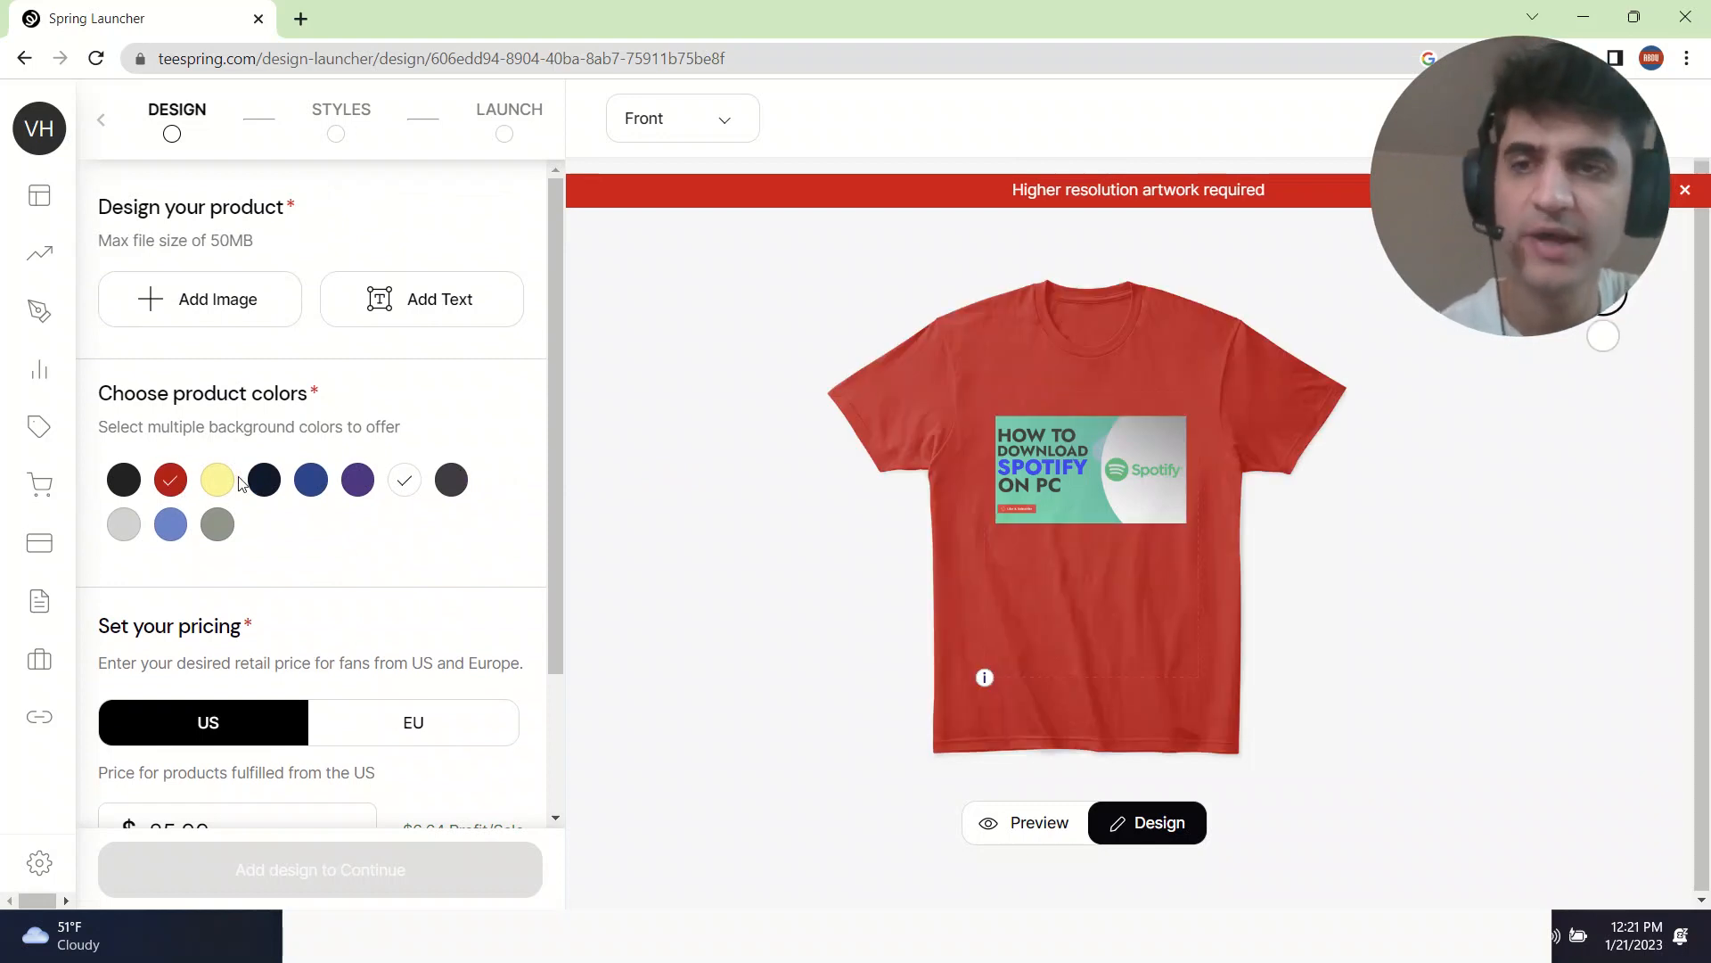
click(265, 482)
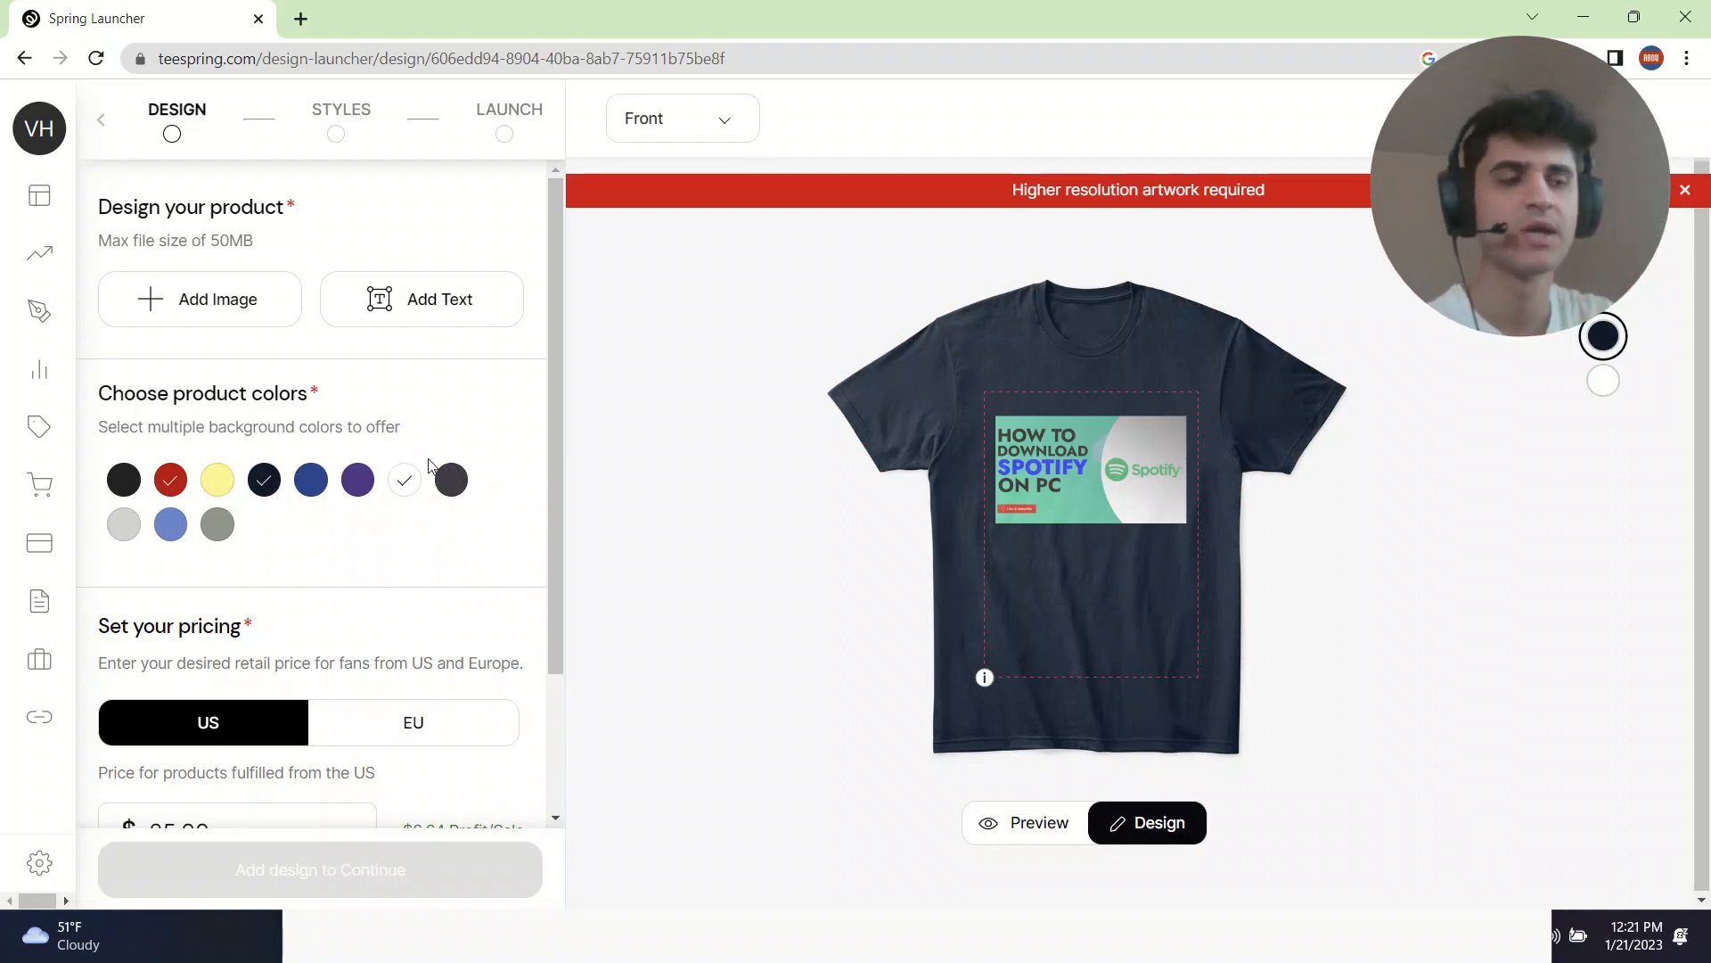
click(311, 487)
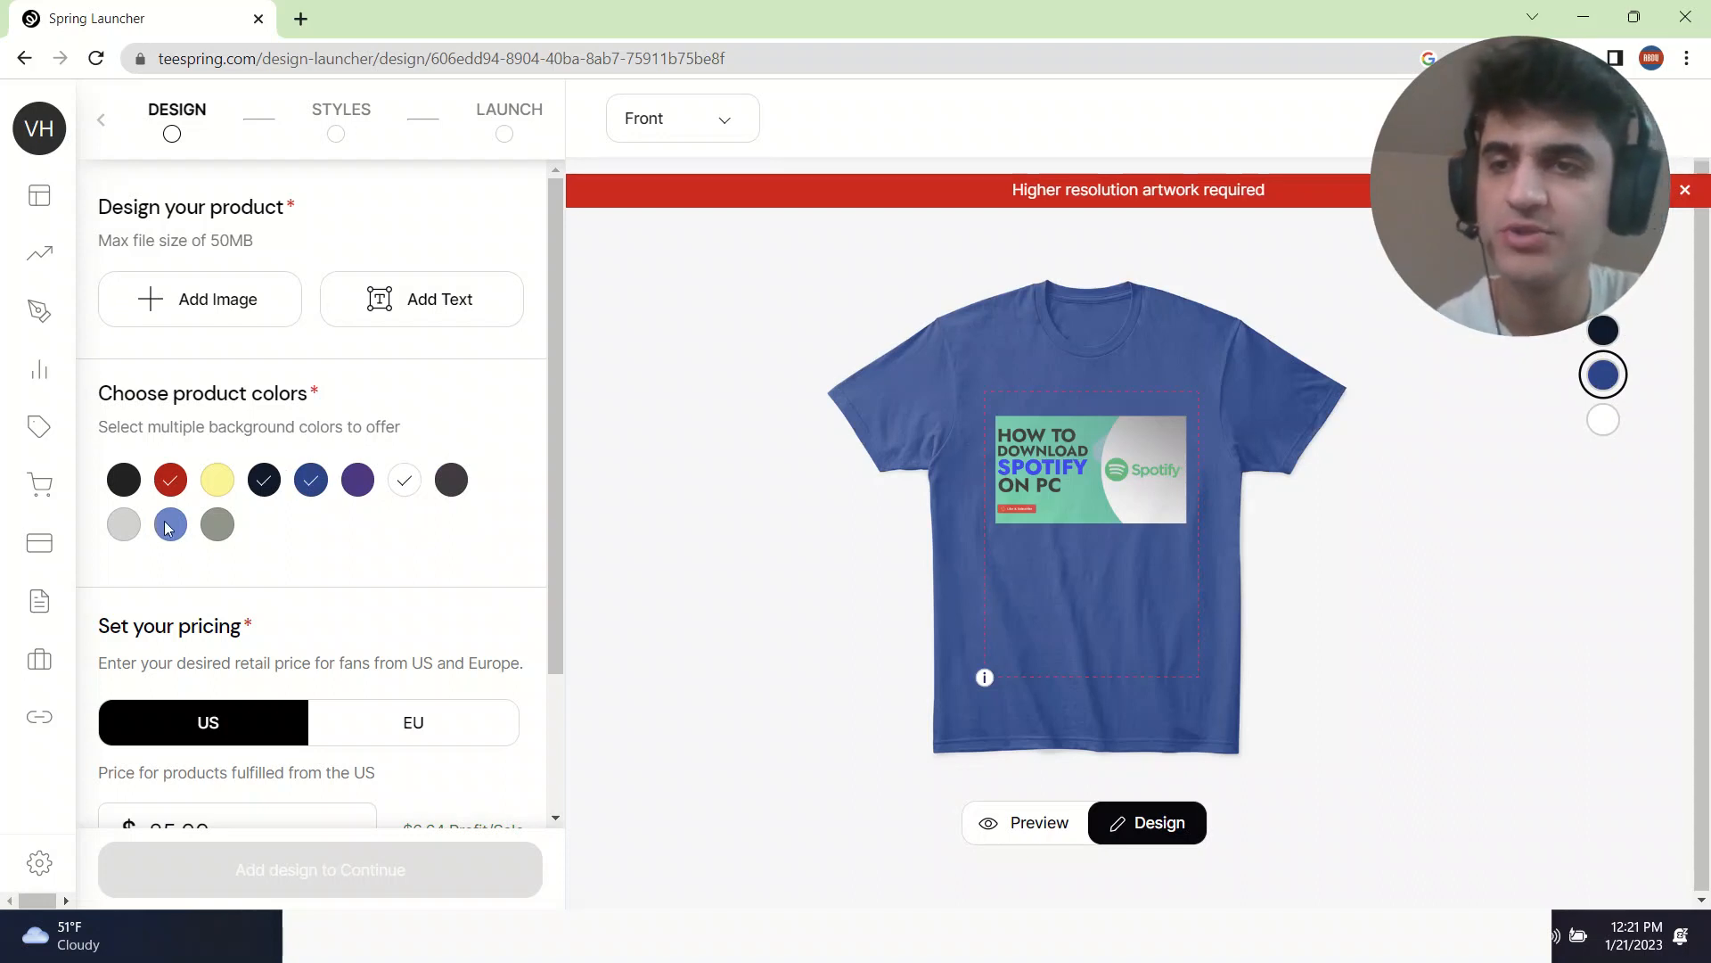
click(125, 526)
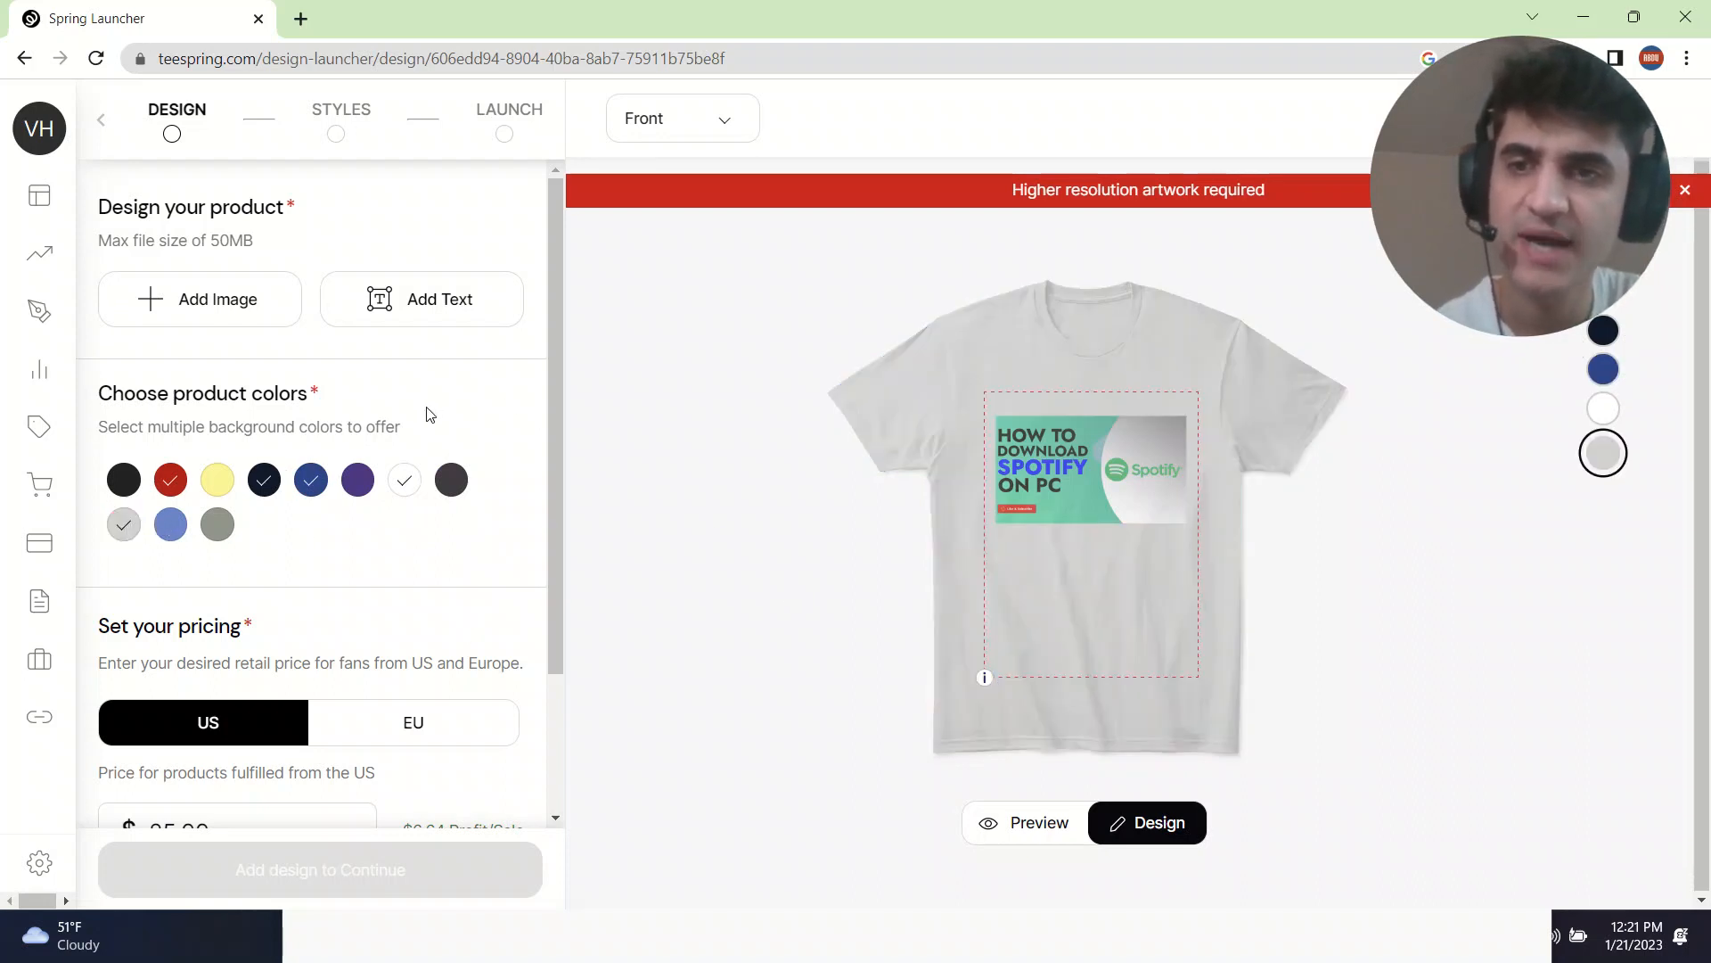
click(219, 486)
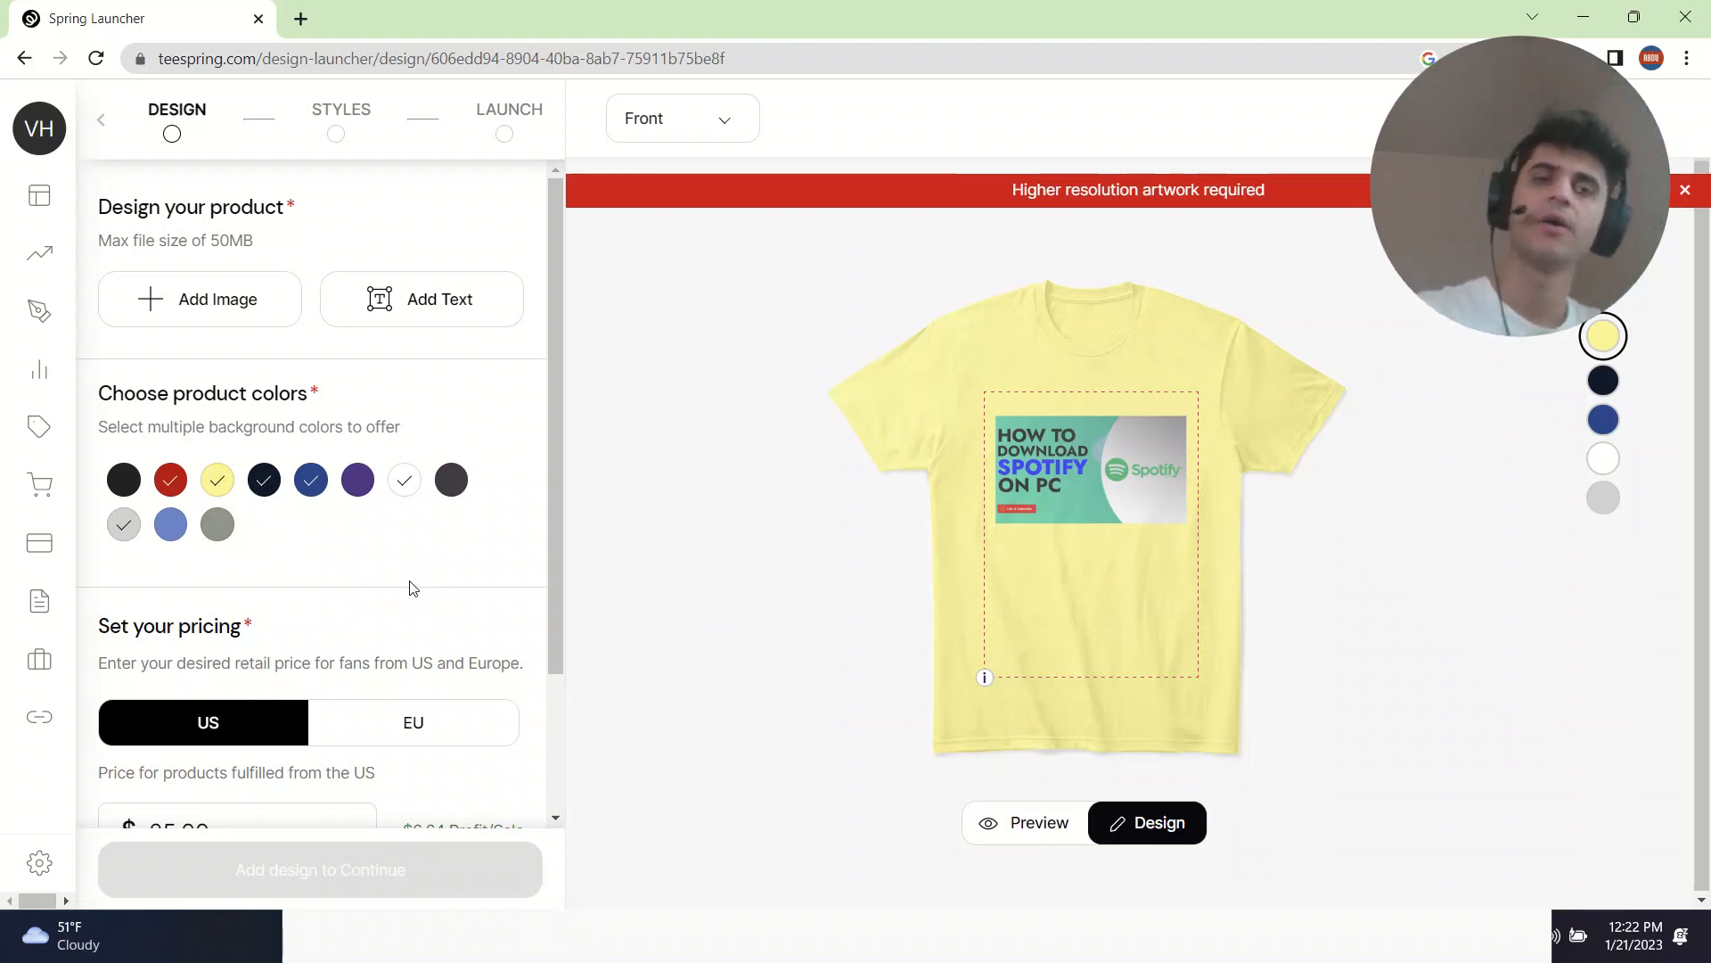
- Set the US retail price of the shirt to $26.99
scroll(413, 585, down, 2)
scroll(363, 595, down, 1)
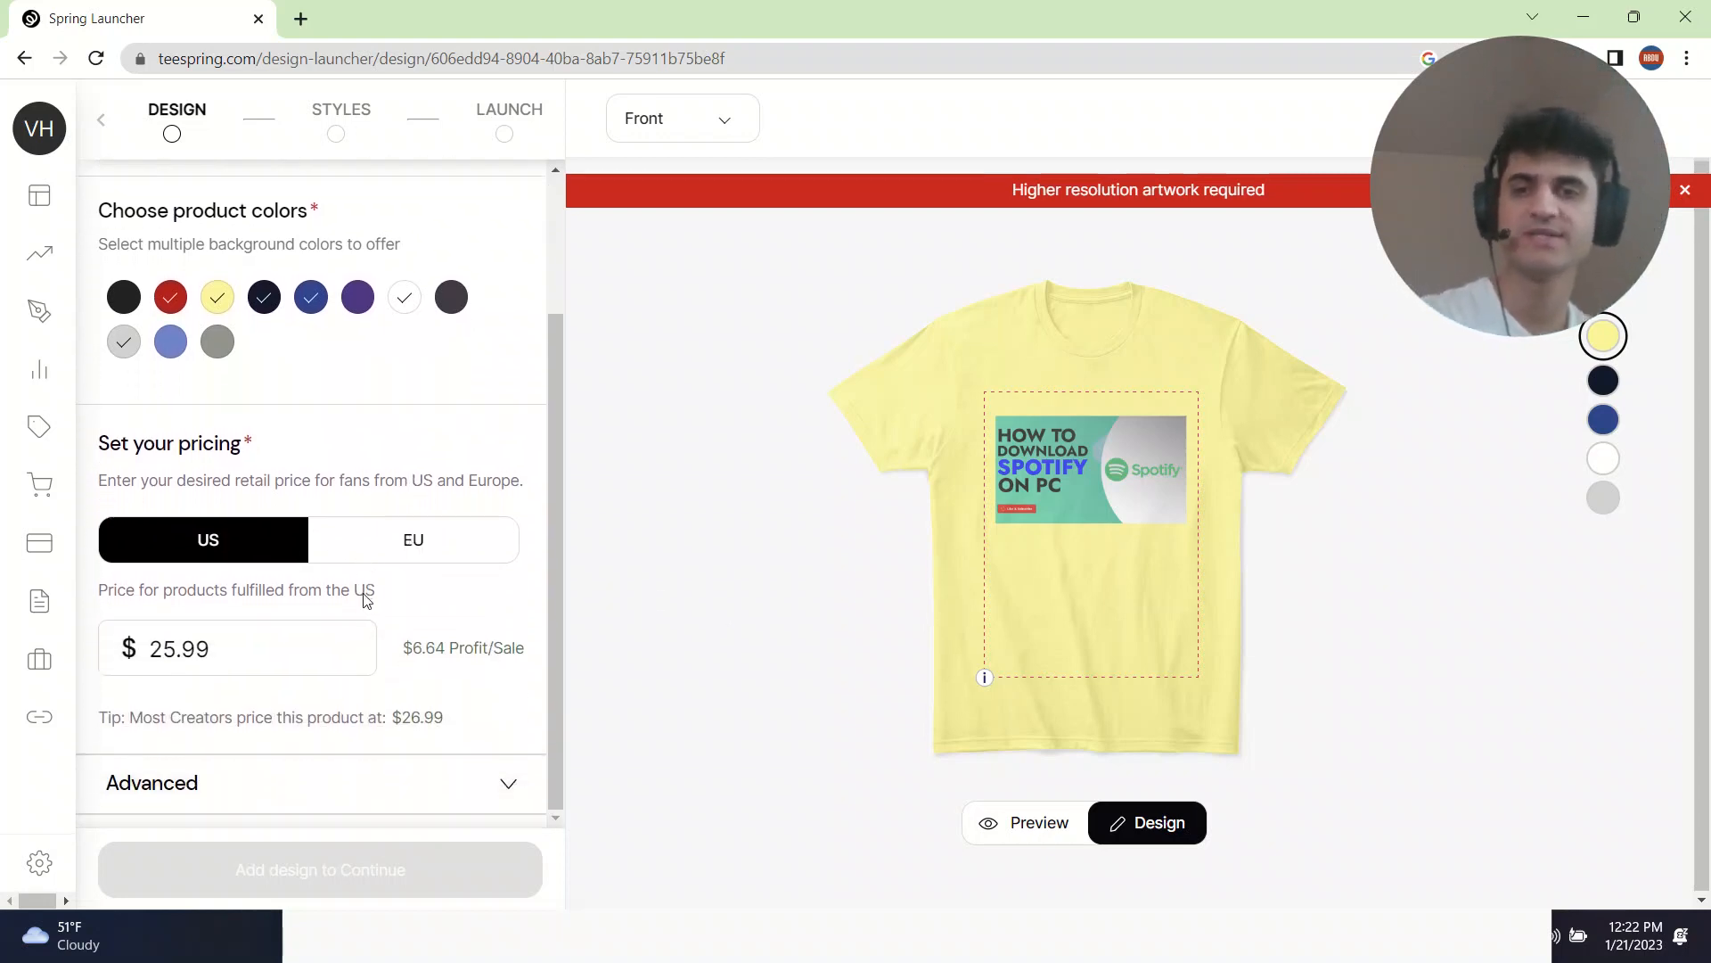
double_click(277, 637)
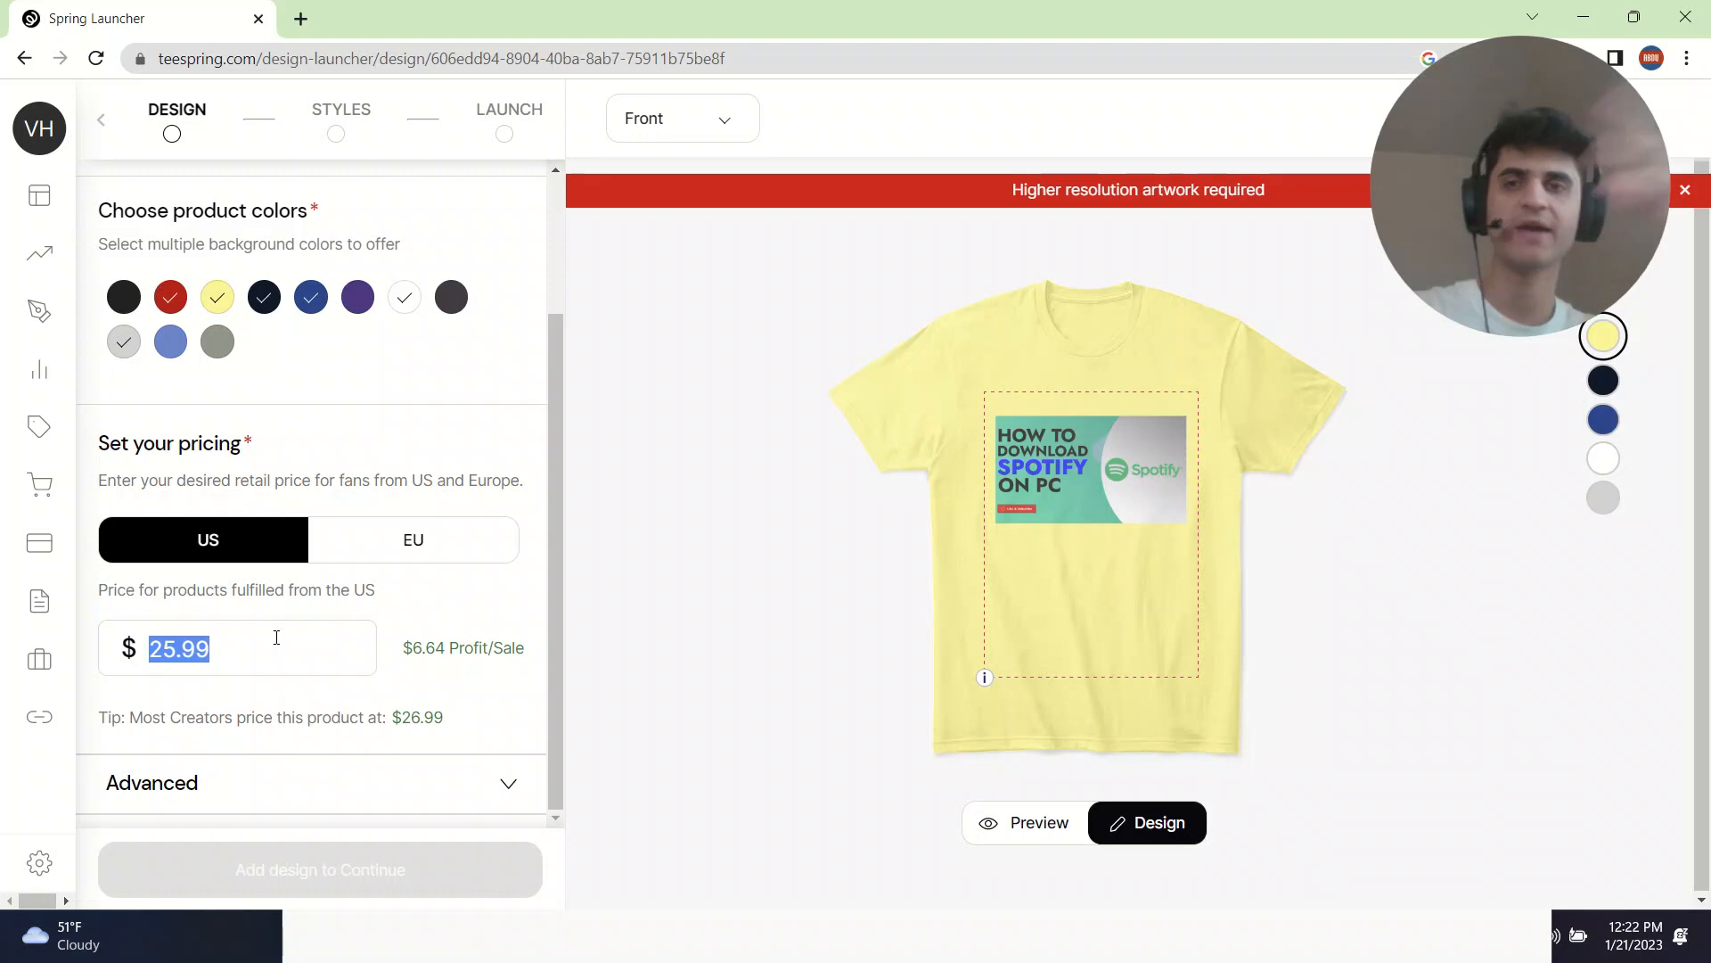
text(26)
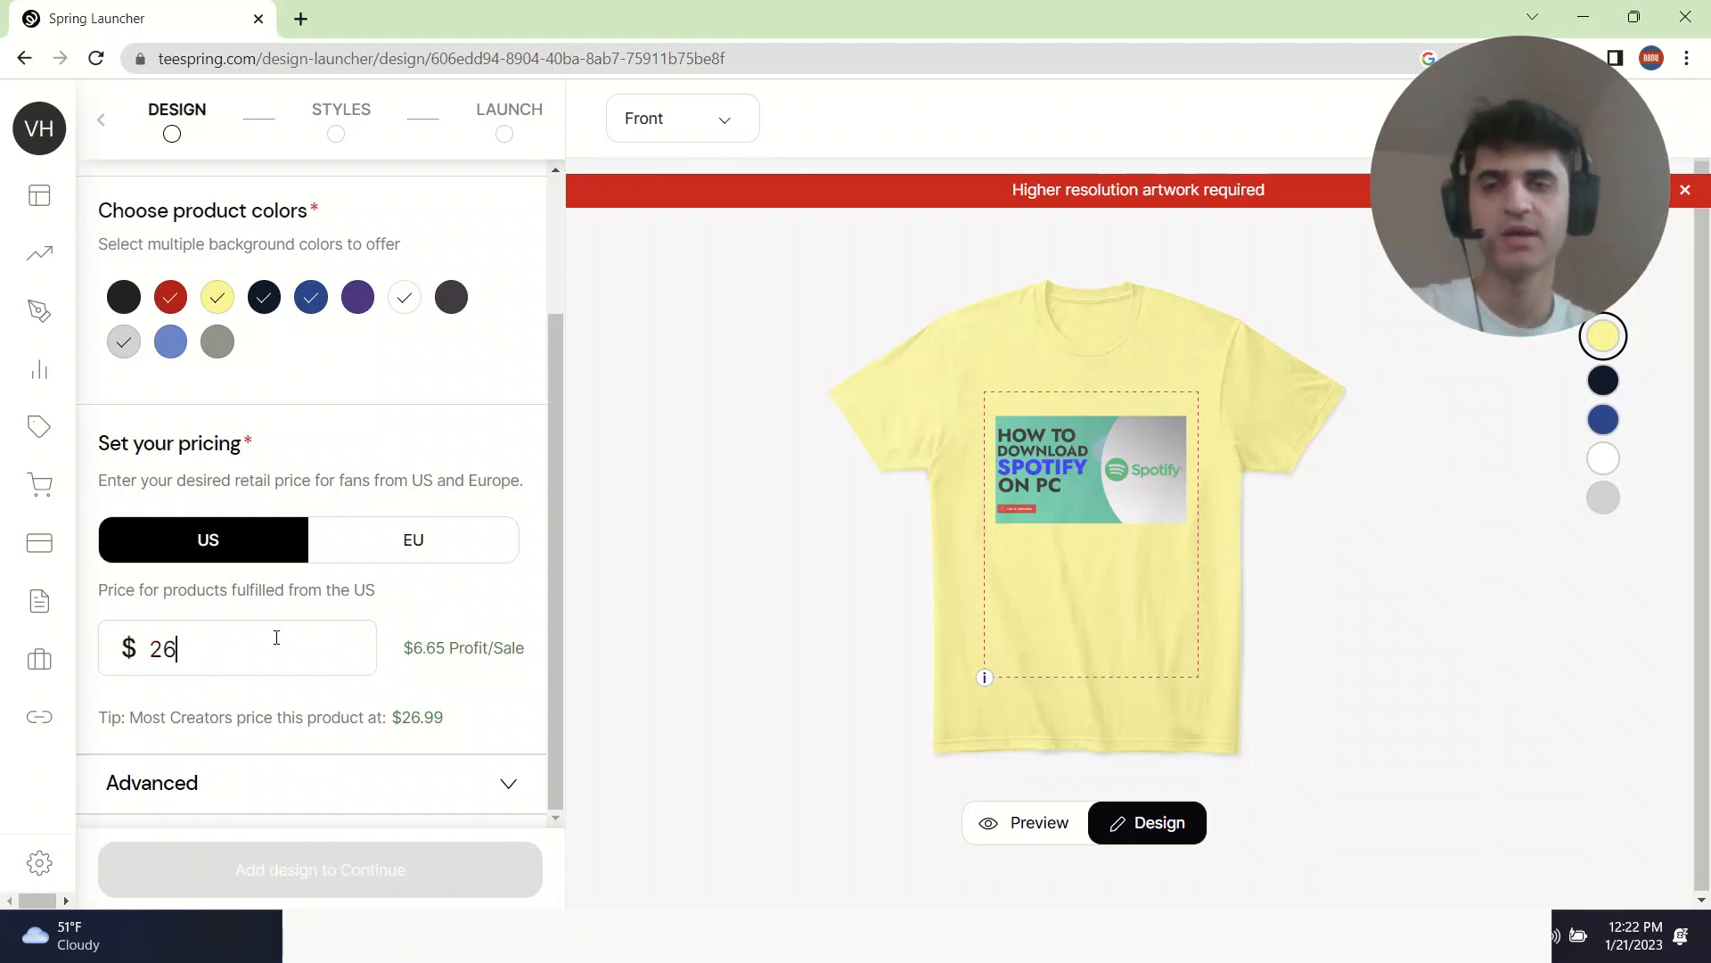
text(.99)
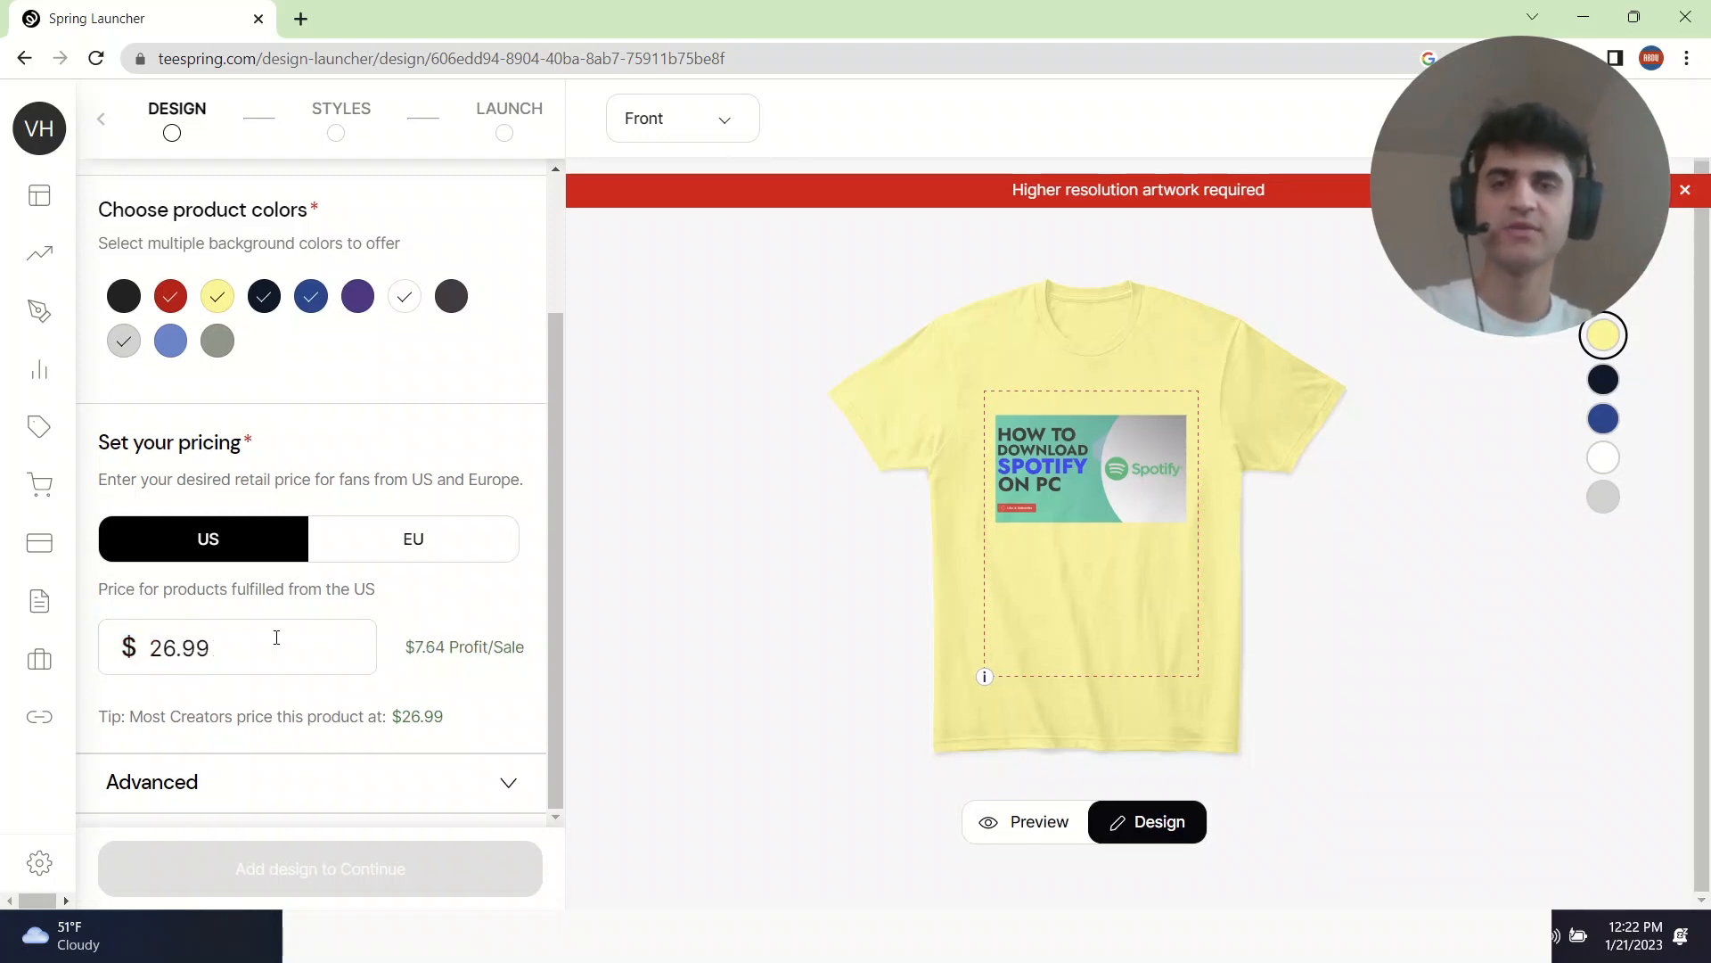
- Expand the advanced options and review the featured view and featured color settings
click(366, 793)
scroll(463, 606, down, 5)
scroll(321, 561, up, 1)
scroll(183, 513, down, 1)
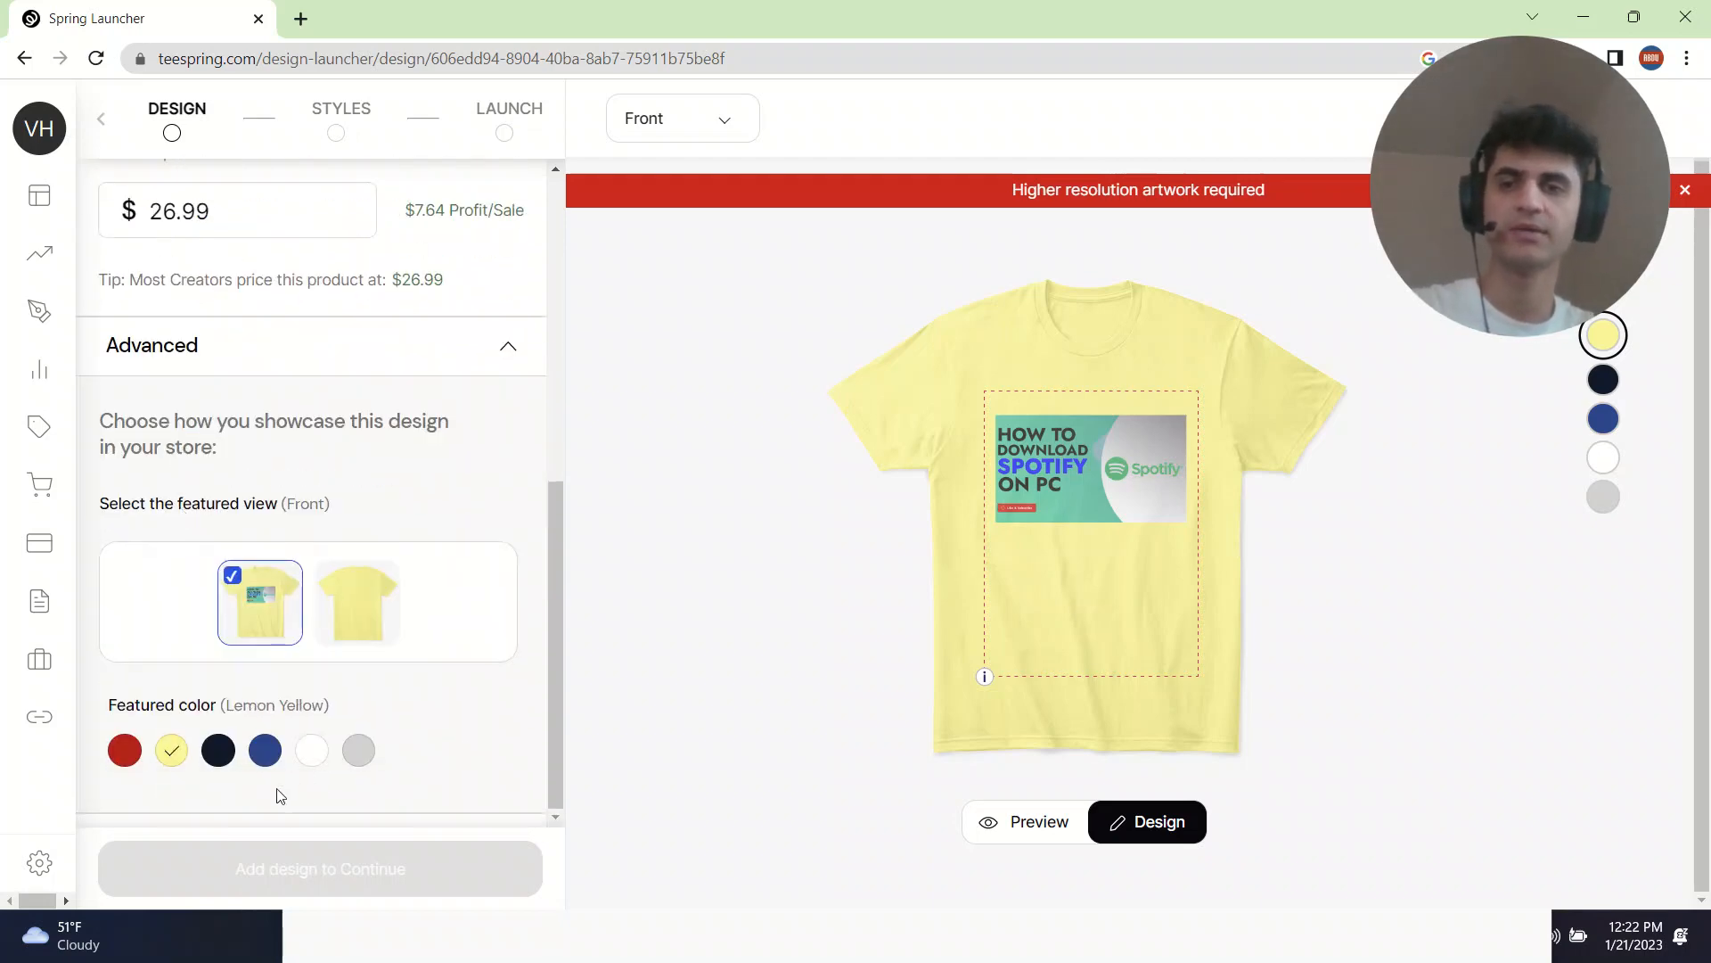
- Add the text SUBSCRIBE to the shirt front and place it centered below the Spotify image
scroll(314, 651, up, 7)
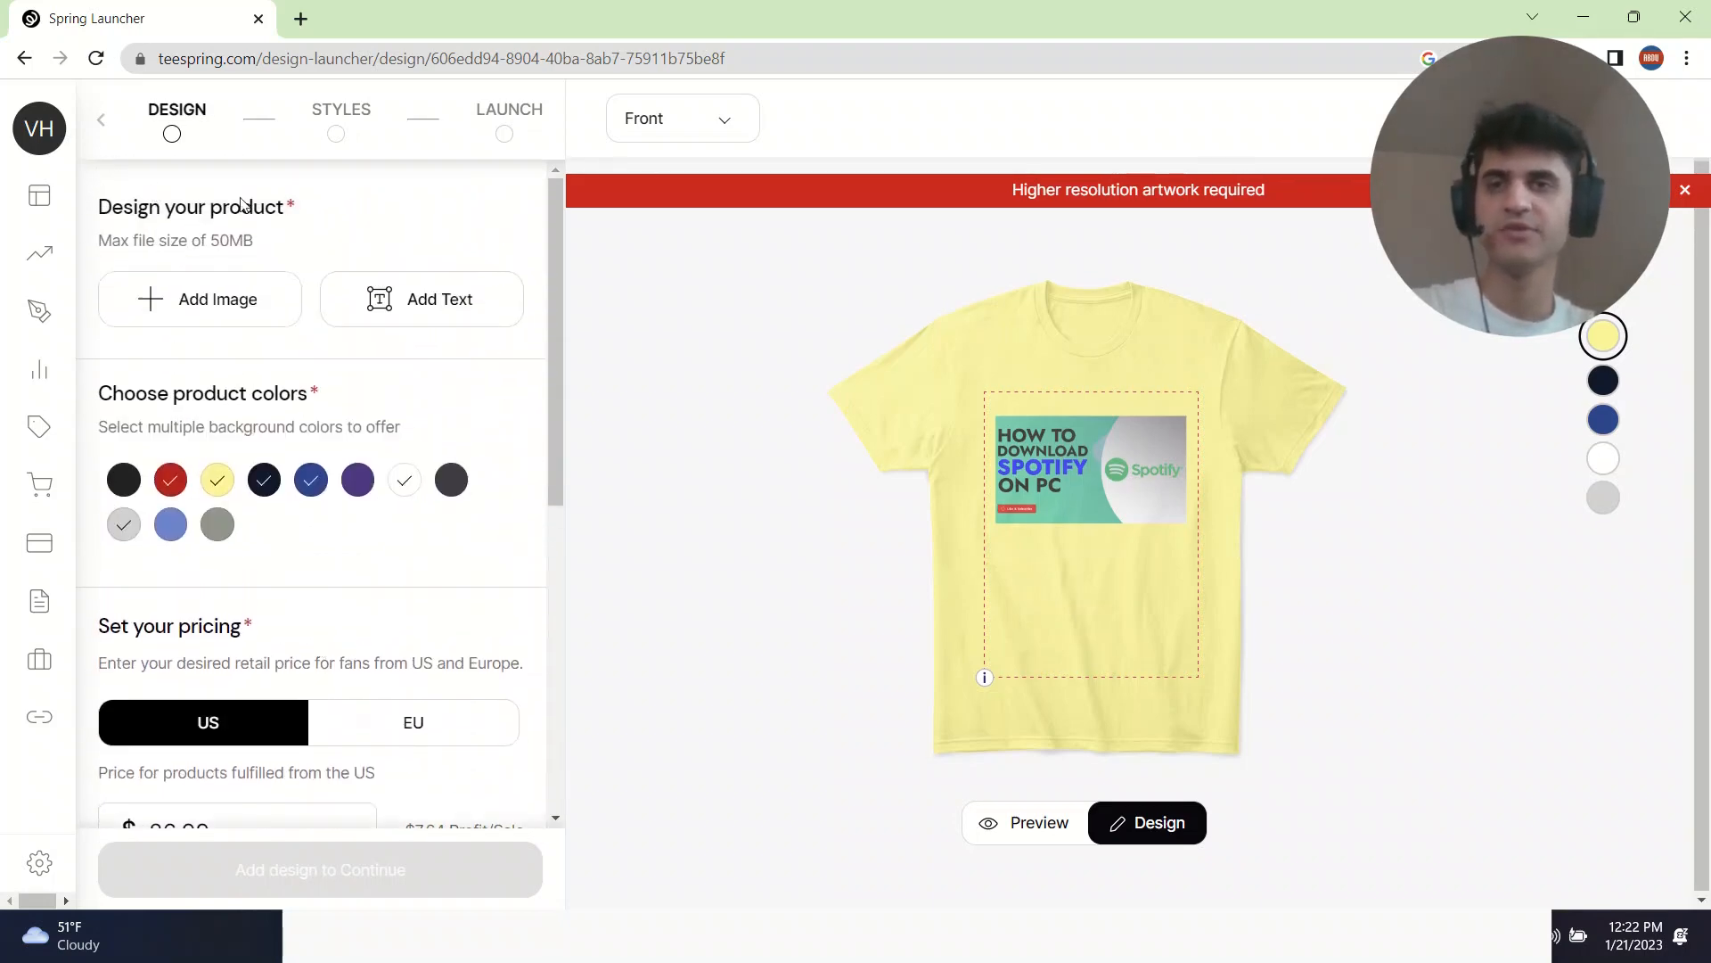
click(440, 298)
text(SUBSCR)
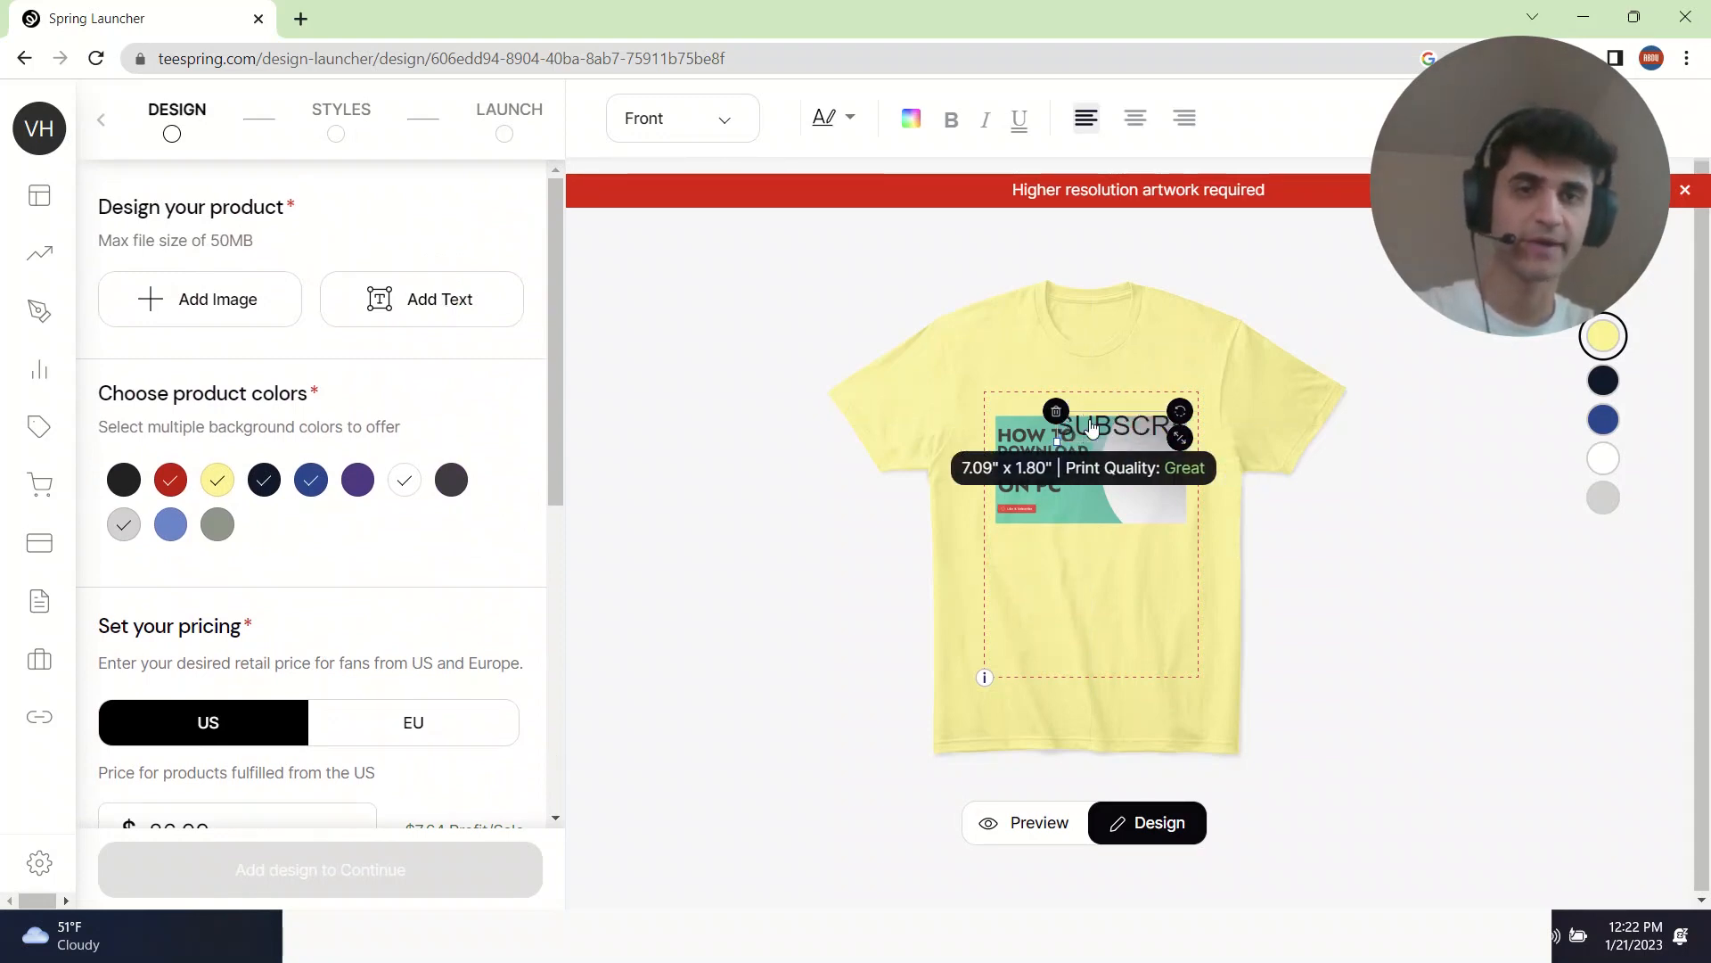
text(IBE)
drag(1130, 417, 1090, 581)
click(1371, 669)
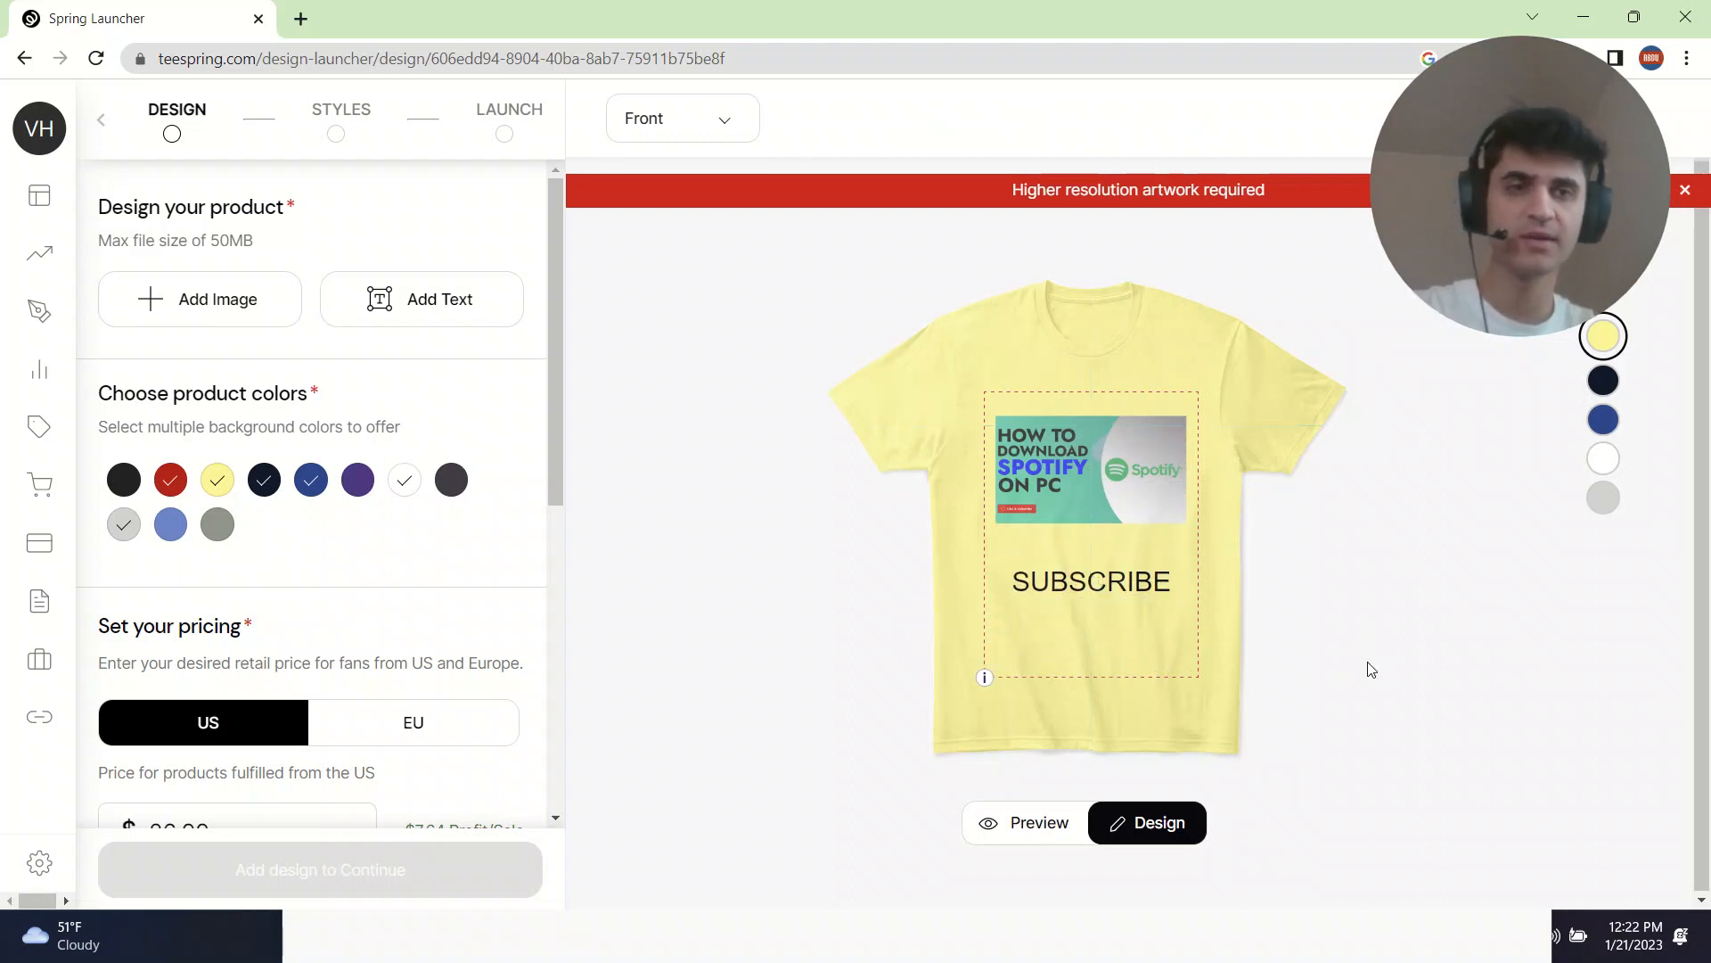
- Preview the finished shirt design, inspect it enlarged, and return to the normal preview
click(1041, 822)
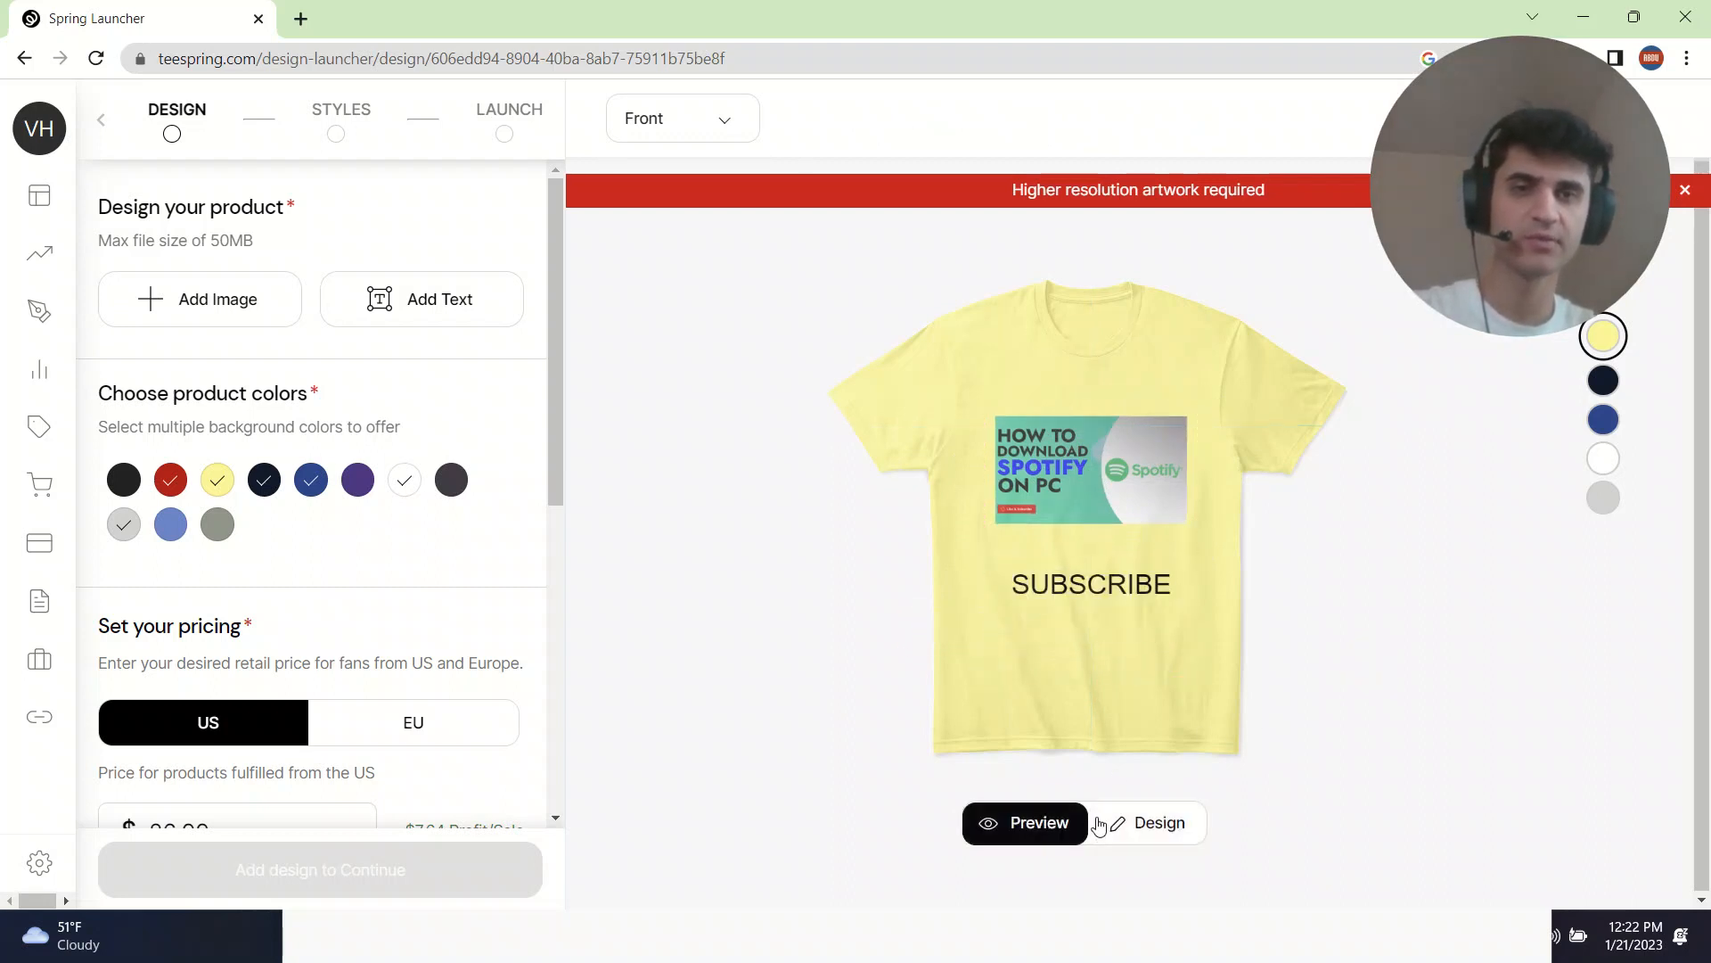
click(1045, 571)
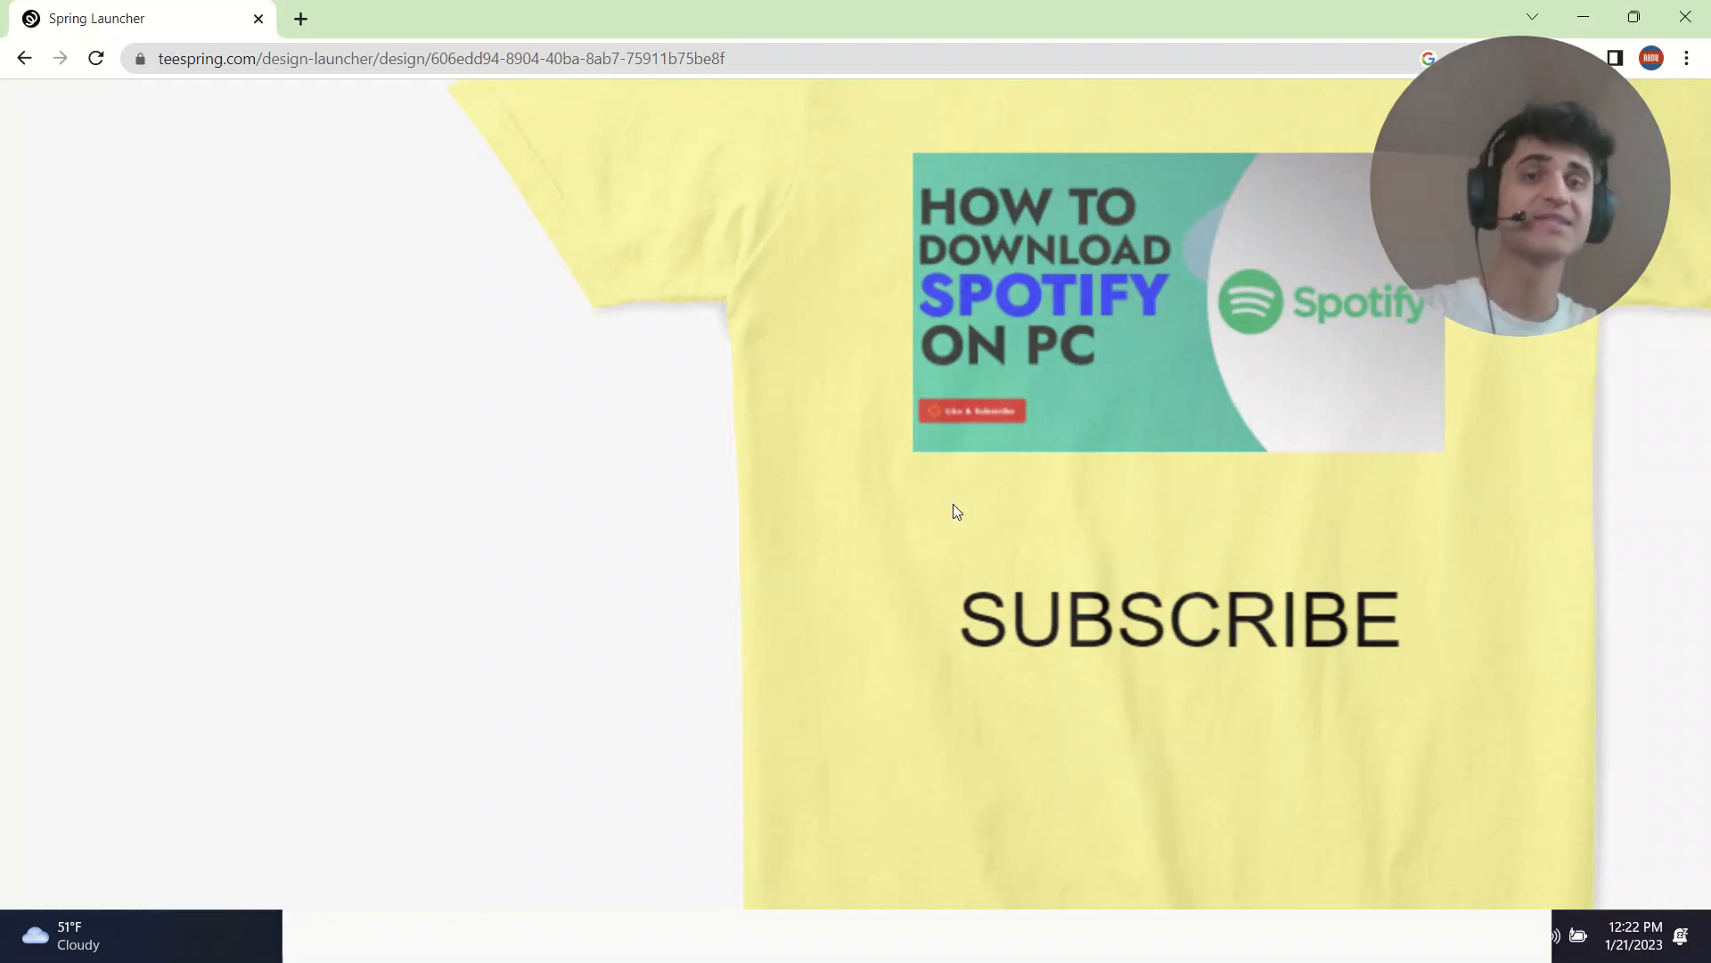
click(832, 340)
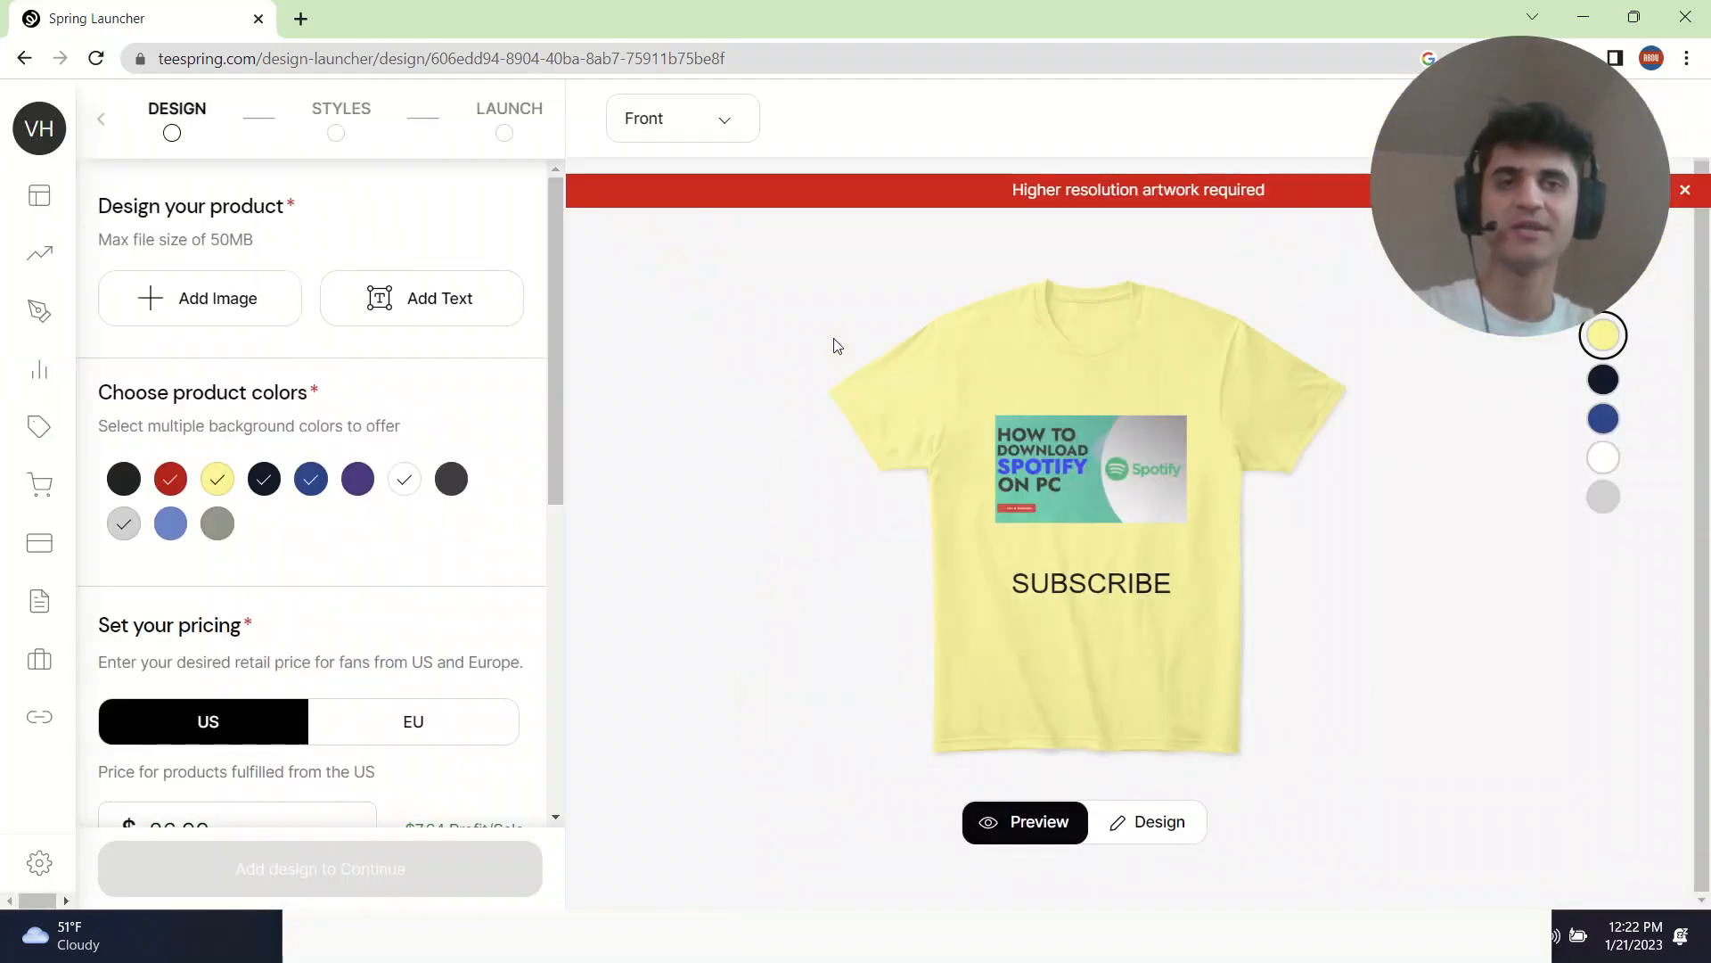
- Try Deep Royal and white as the featured color, and return it to Lemon Yellow
scroll(287, 339, down, 7)
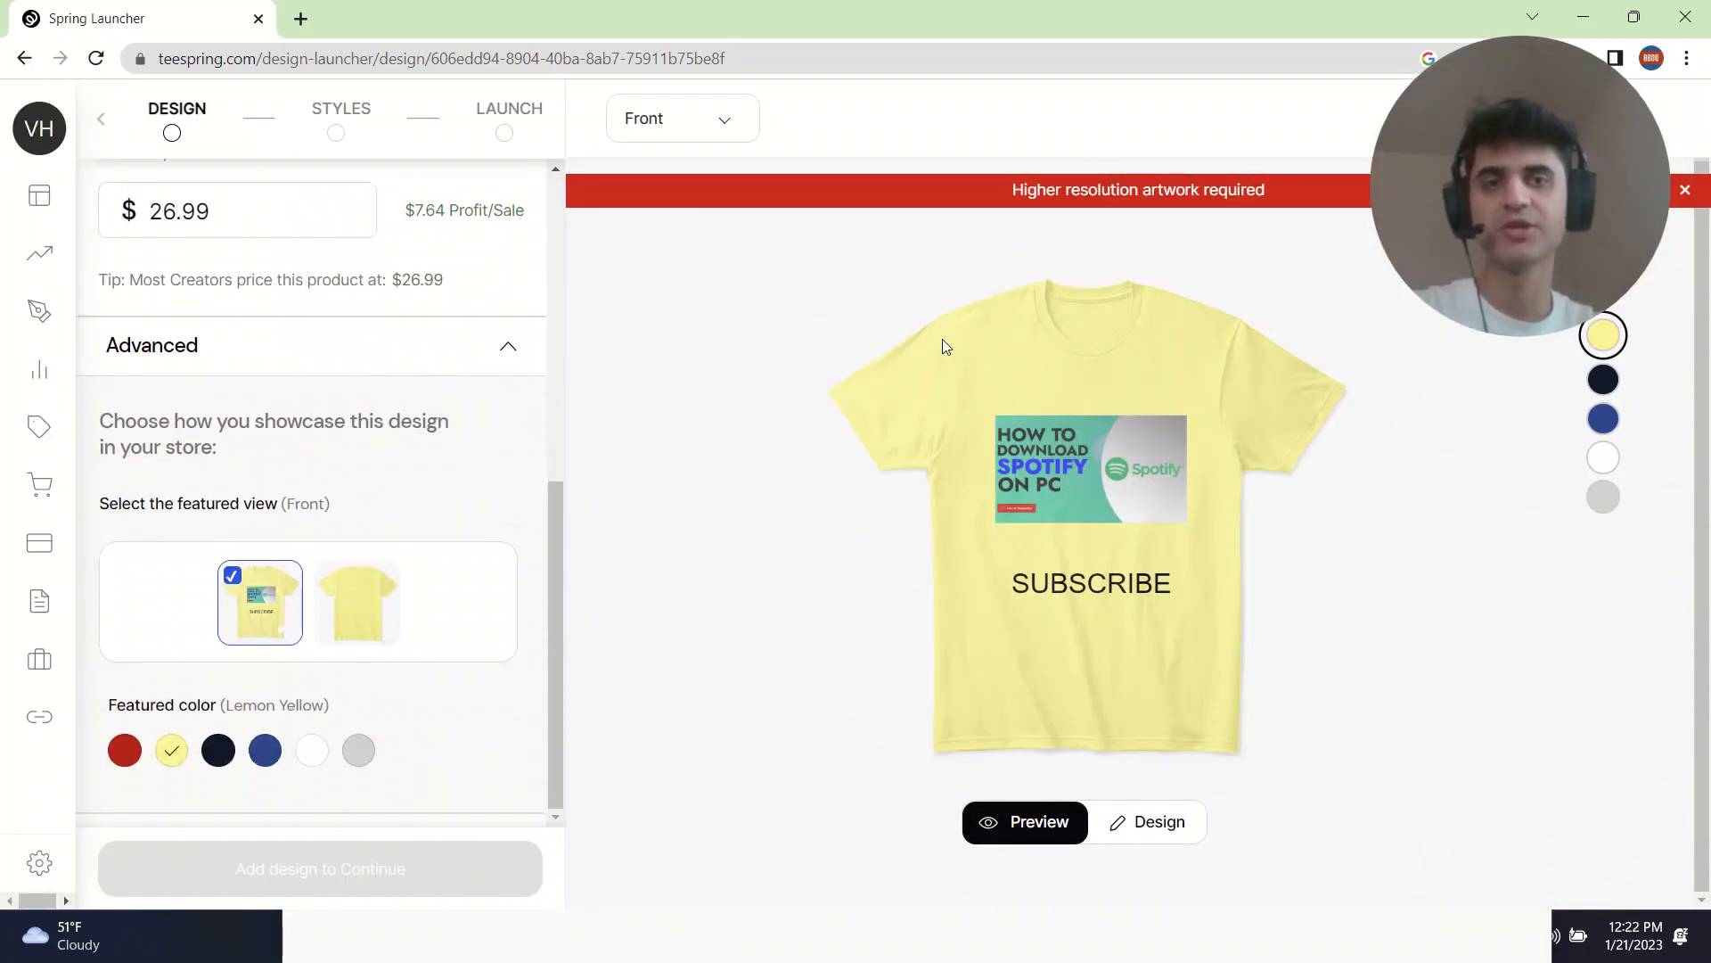
click(266, 750)
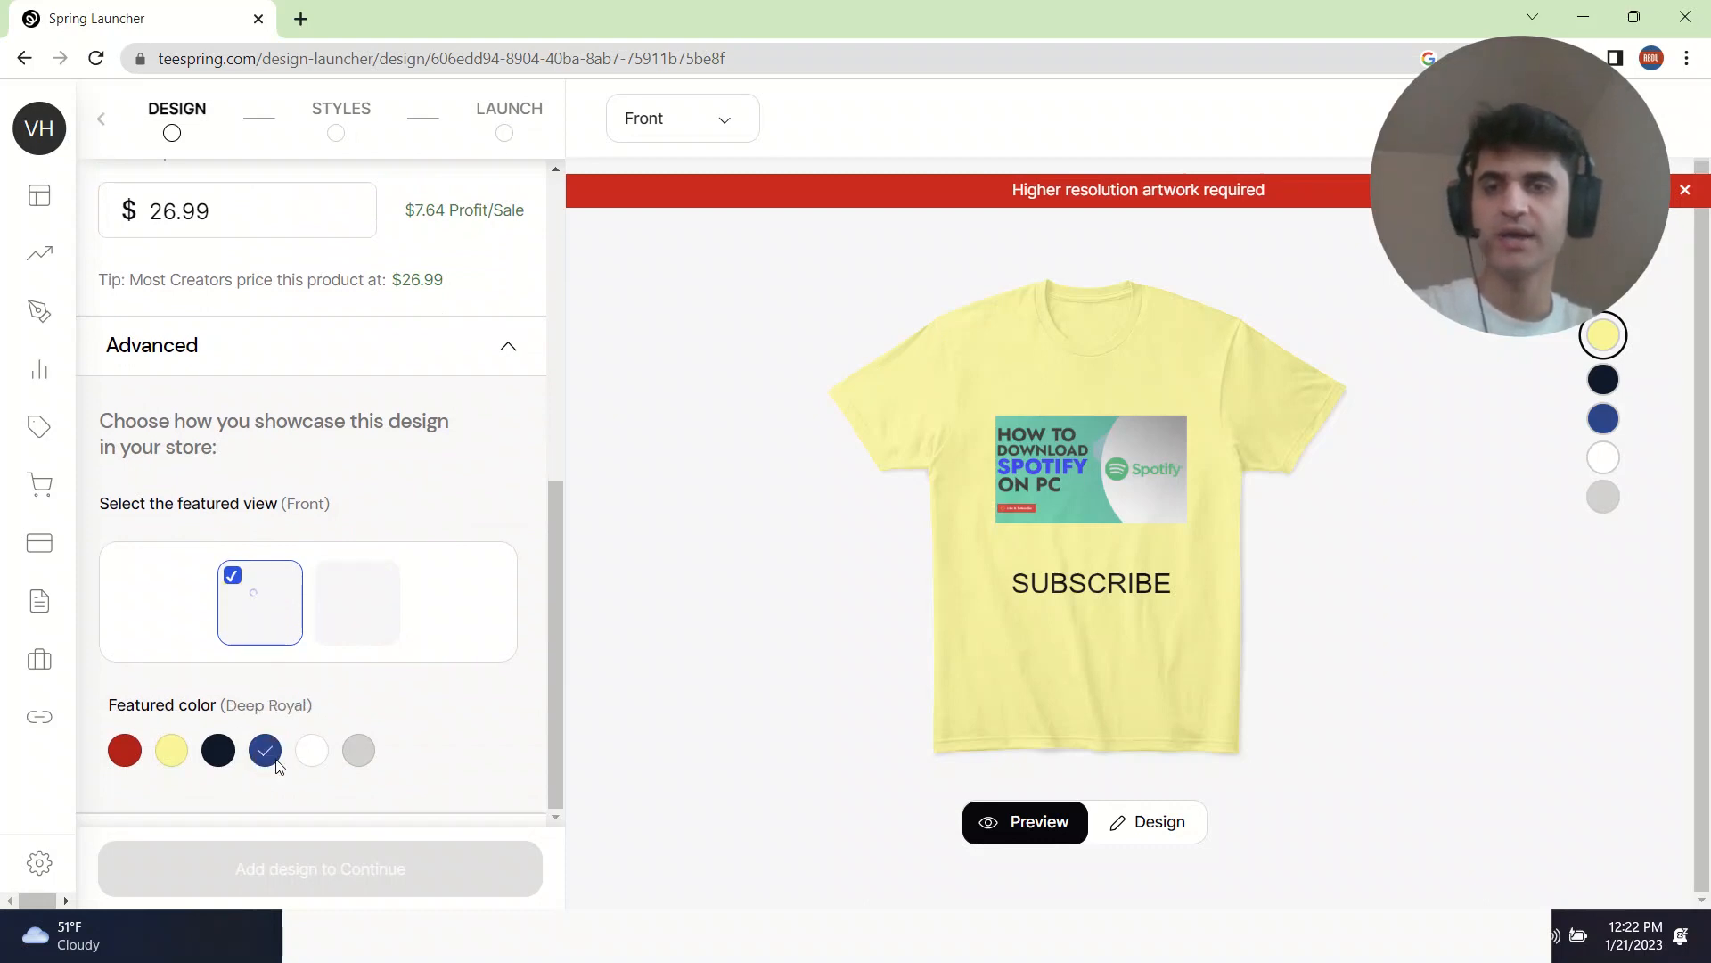
click(310, 757)
click(171, 750)
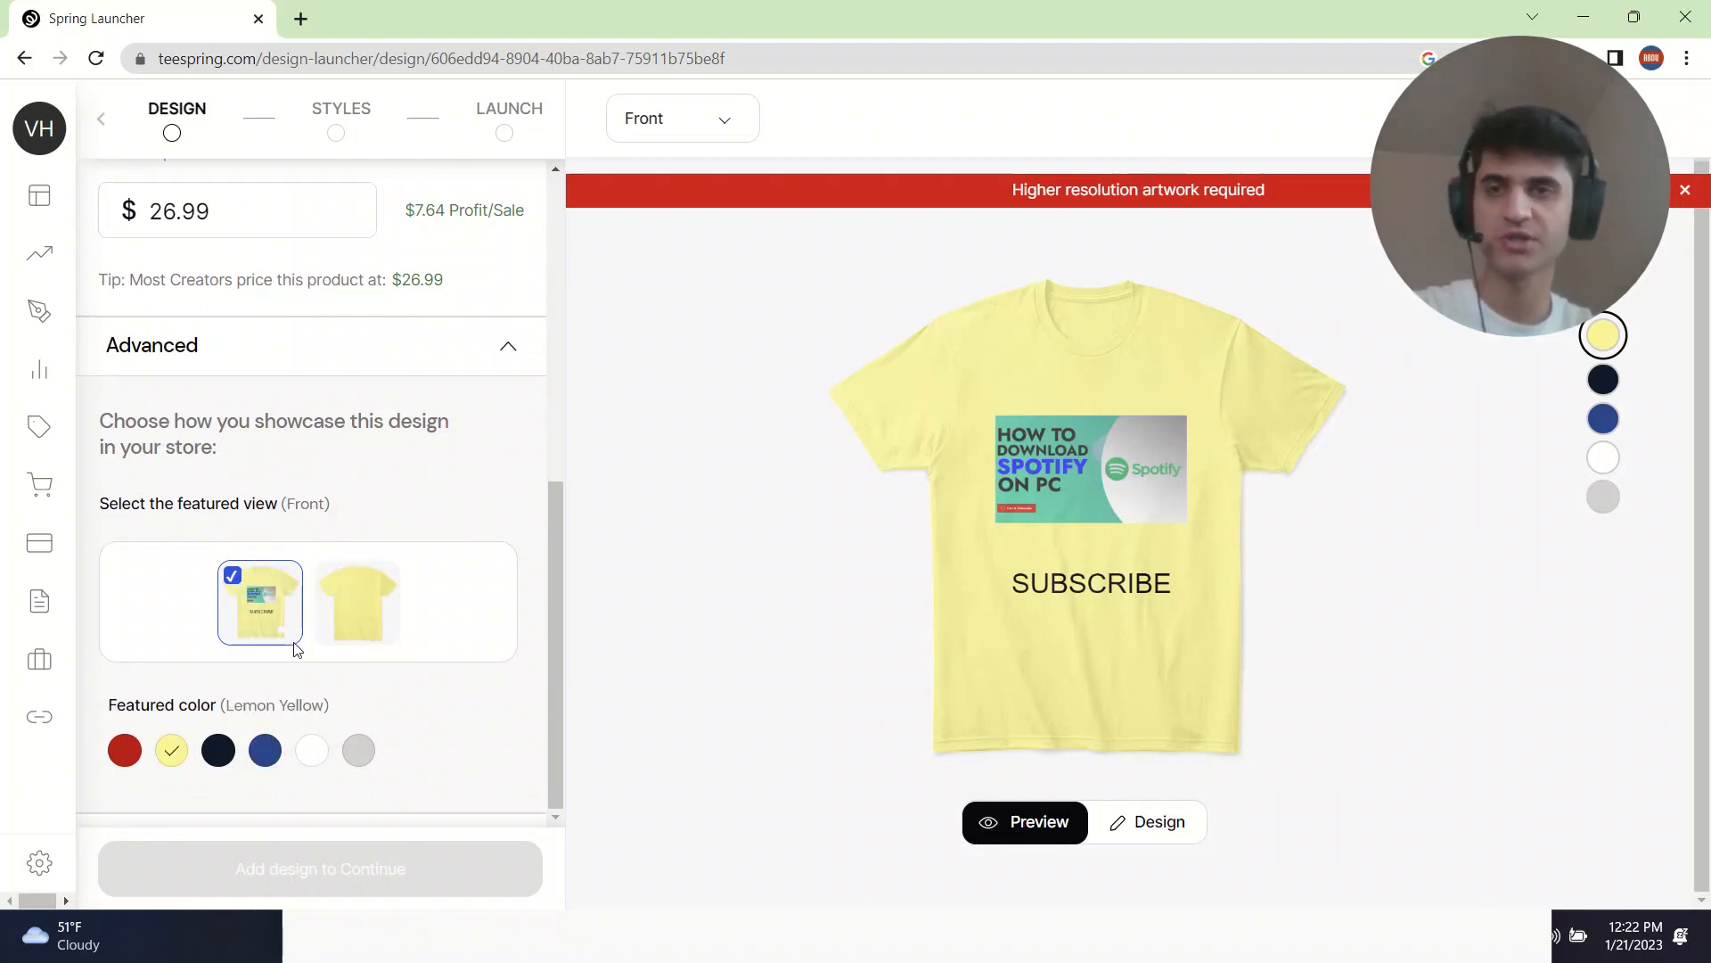
- Collapse and reopen the advanced options, and set the featured view to Back
scroll(412, 592, up, 1)
click(493, 465)
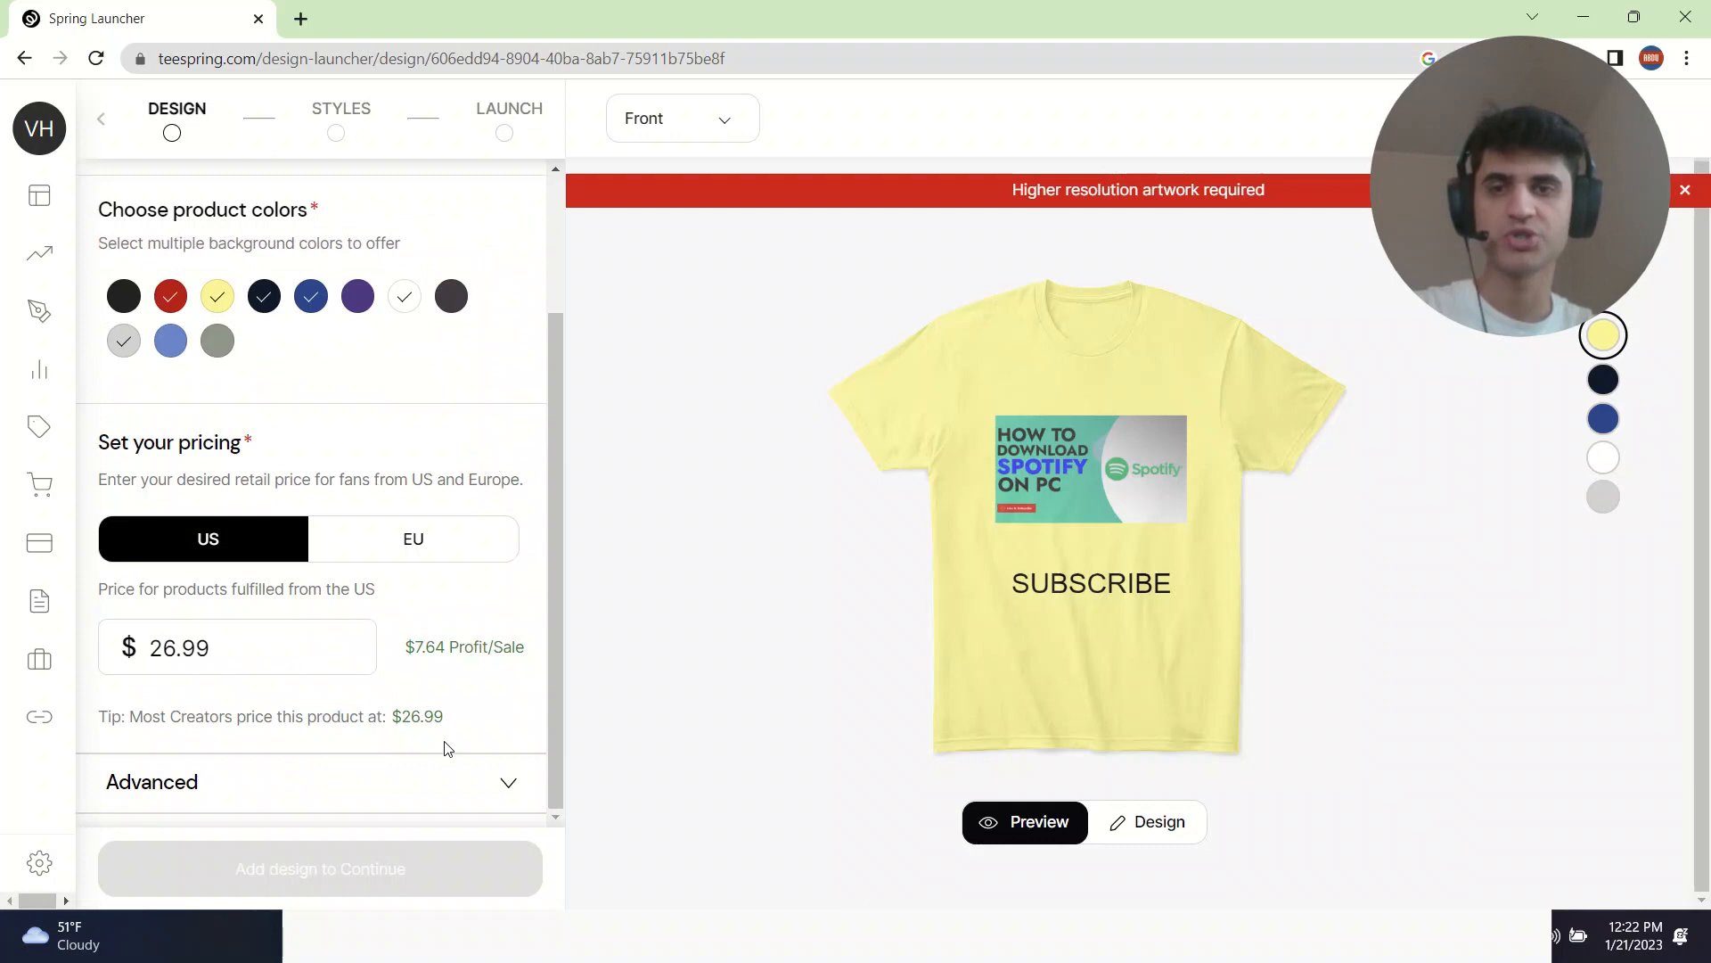
click(464, 780)
scroll(535, 562, down, 5)
click(357, 602)
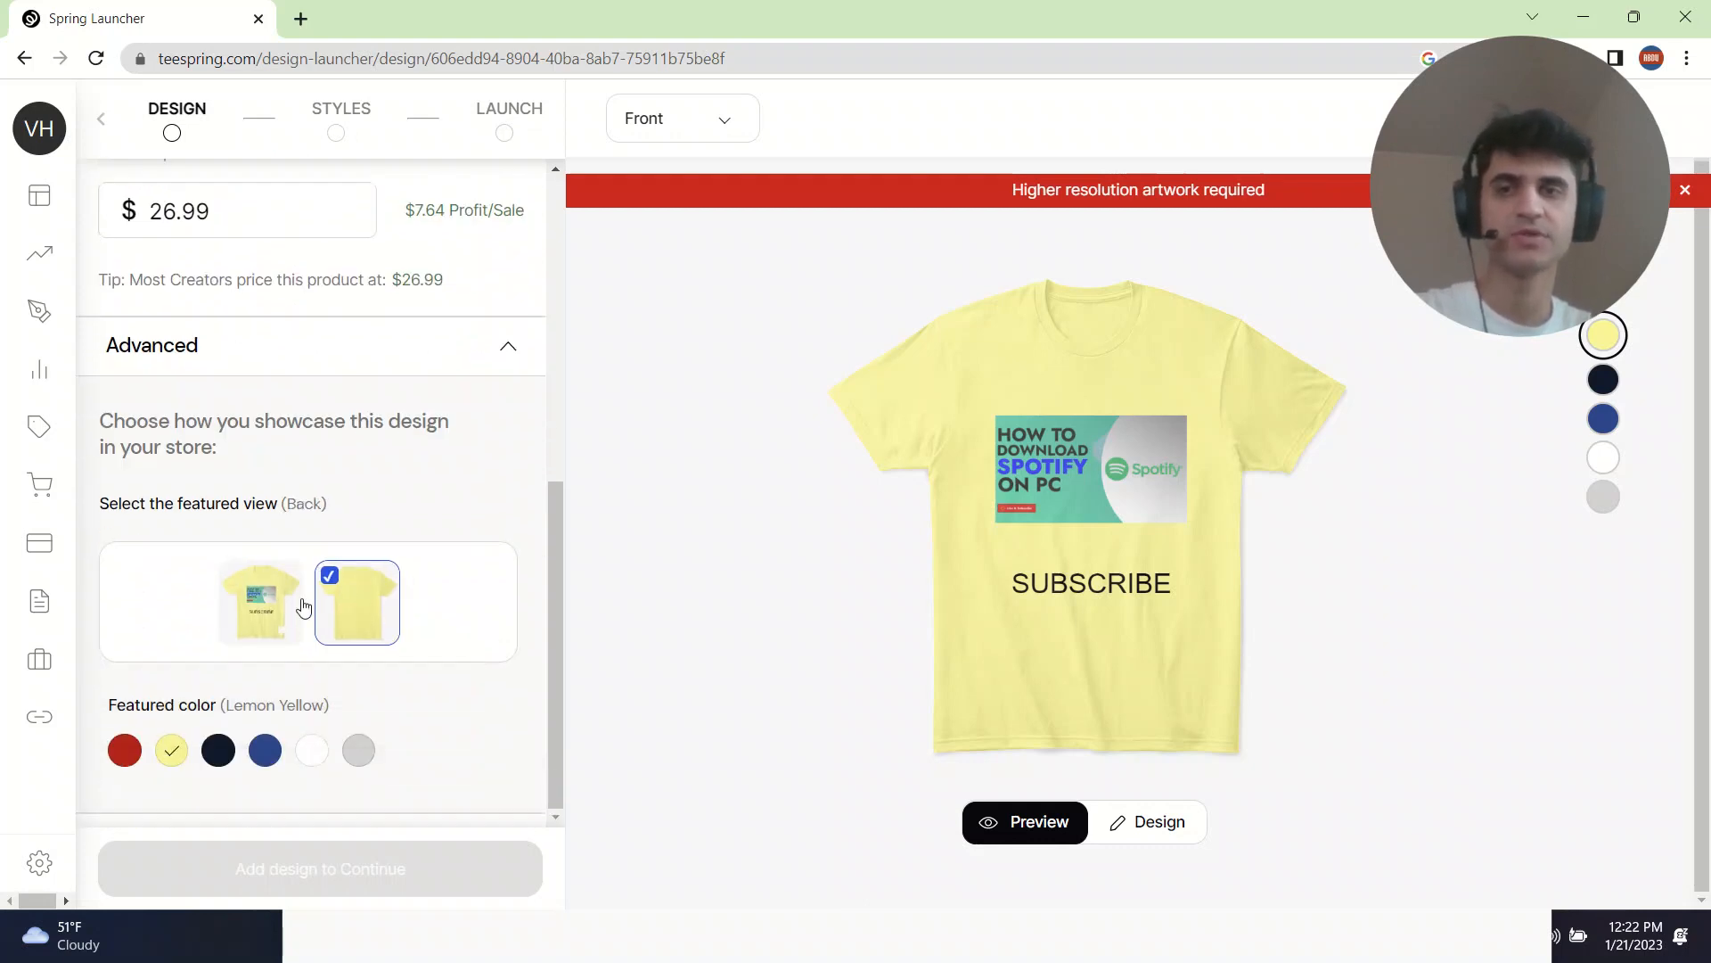
- Set the featured view to Front and delete the Spotify image from the shirt front
click(297, 607)
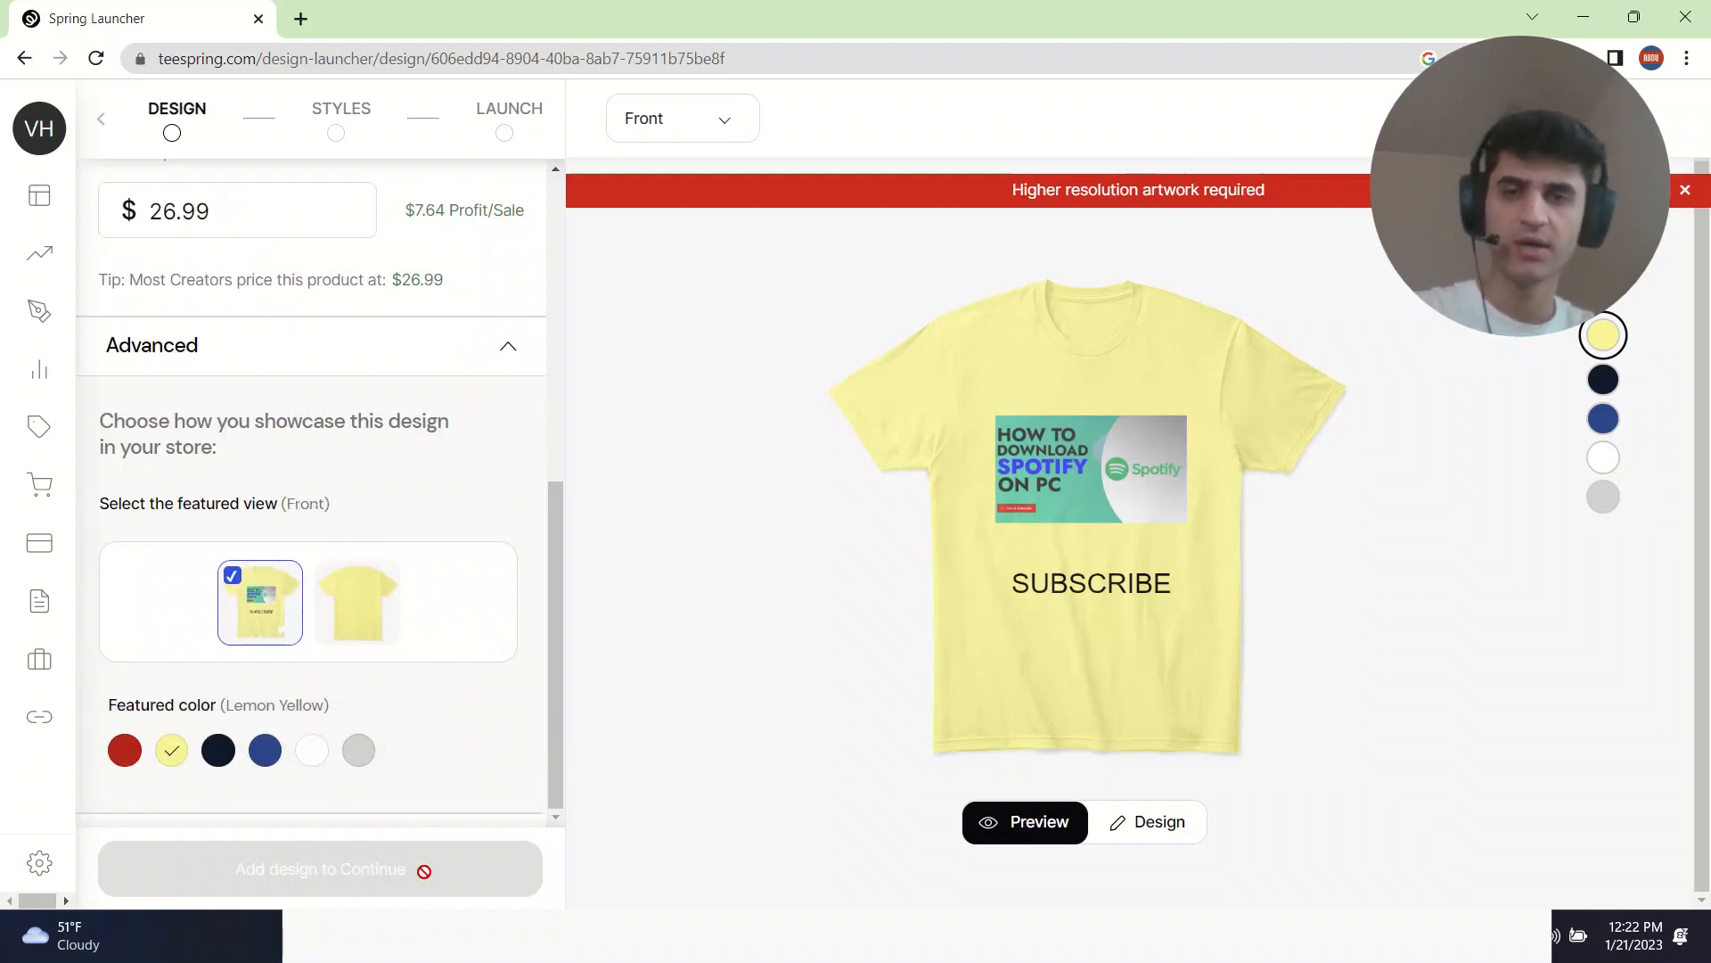
click(1058, 464)
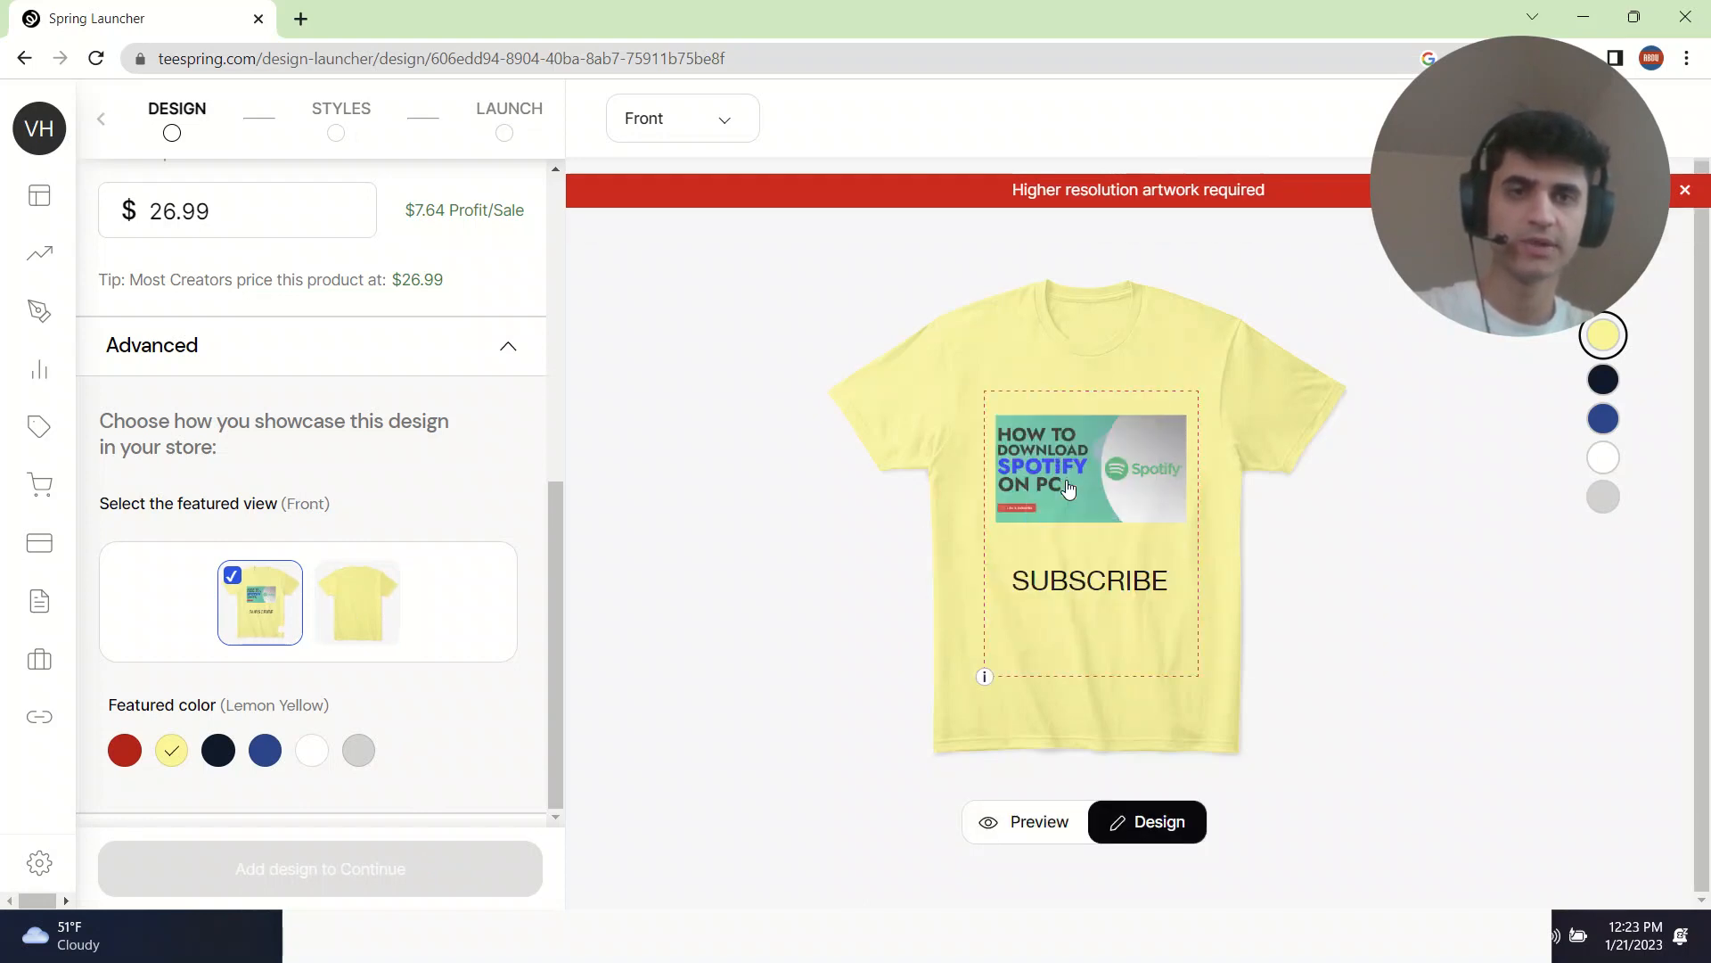
click(1062, 481)
key(Delete)
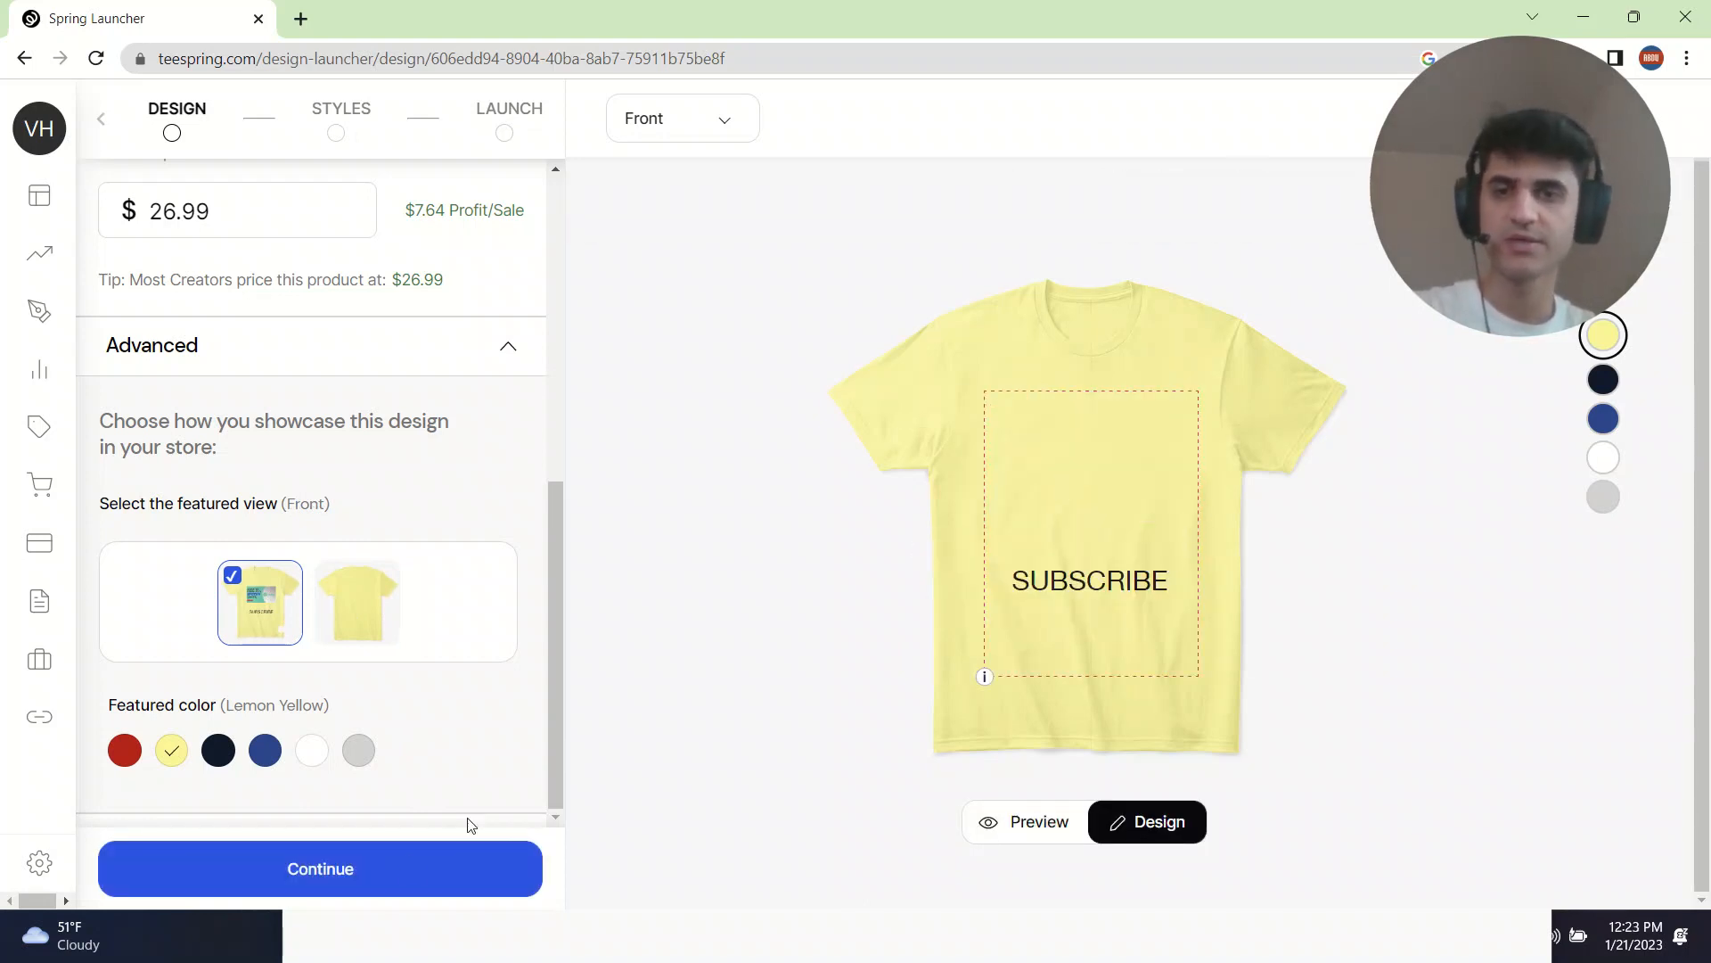
- Continue to the product styles and add the Classic Pullover Hoodie to the listing
click(324, 871)
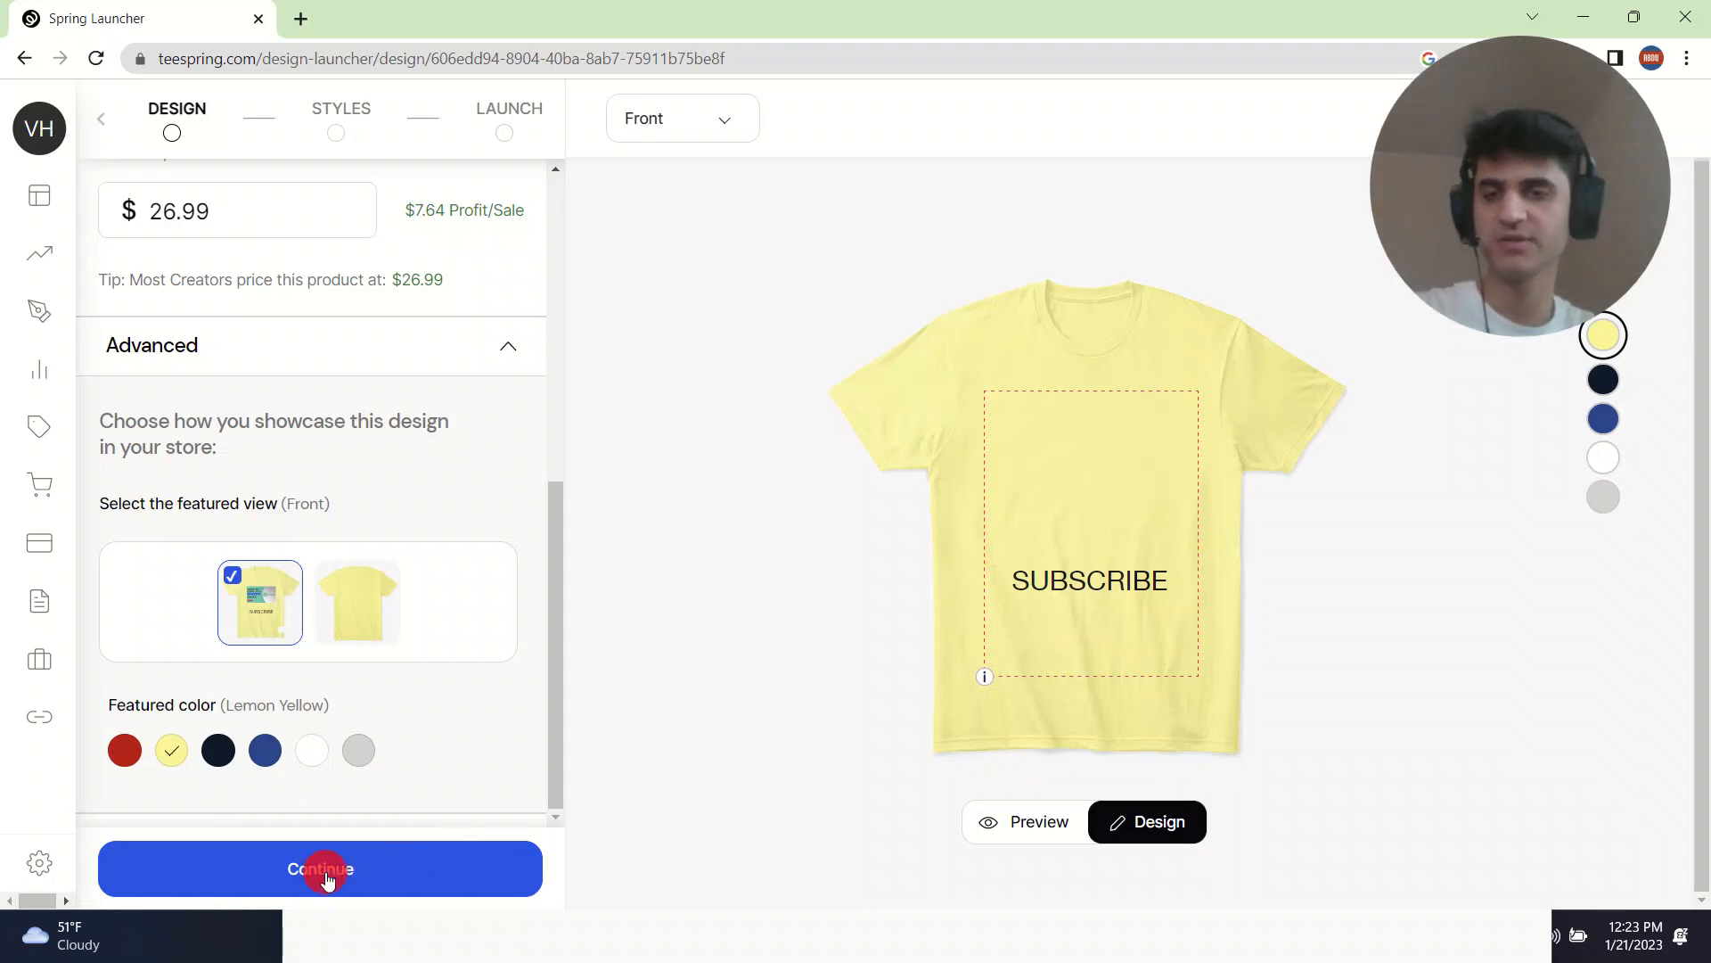
click(378, 863)
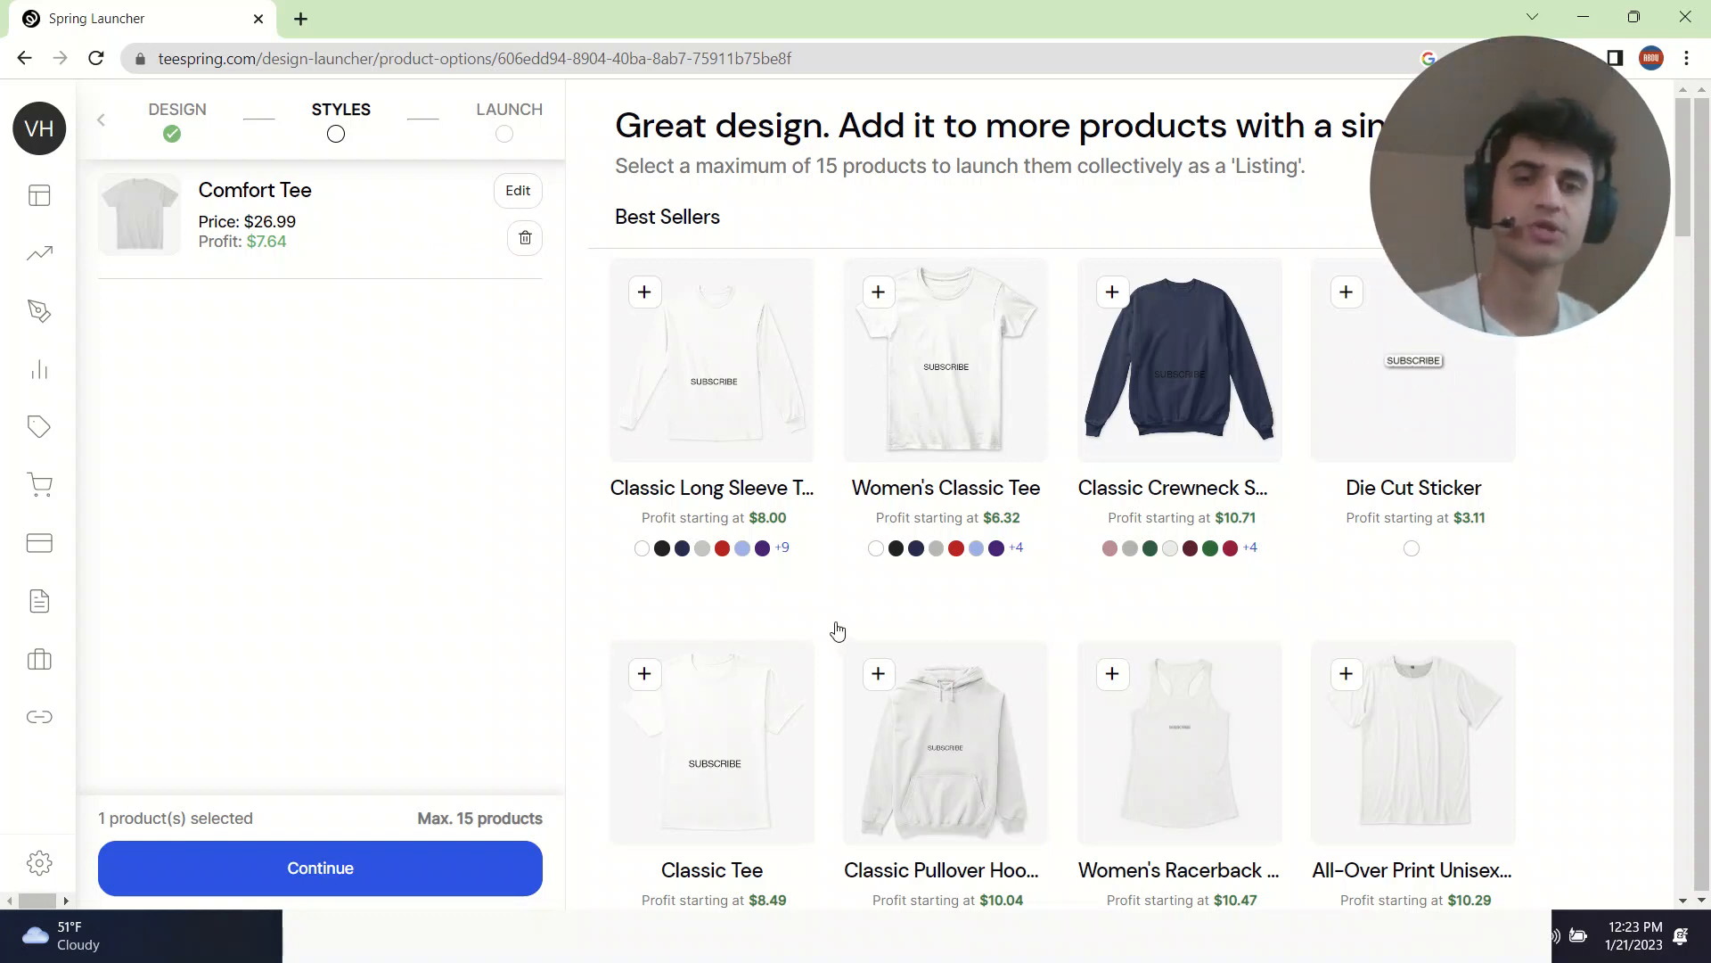
scroll(891, 606, down, 1)
click(879, 624)
- Add the Mug from the best-selling products to the listing
scroll(1154, 631, down, 2)
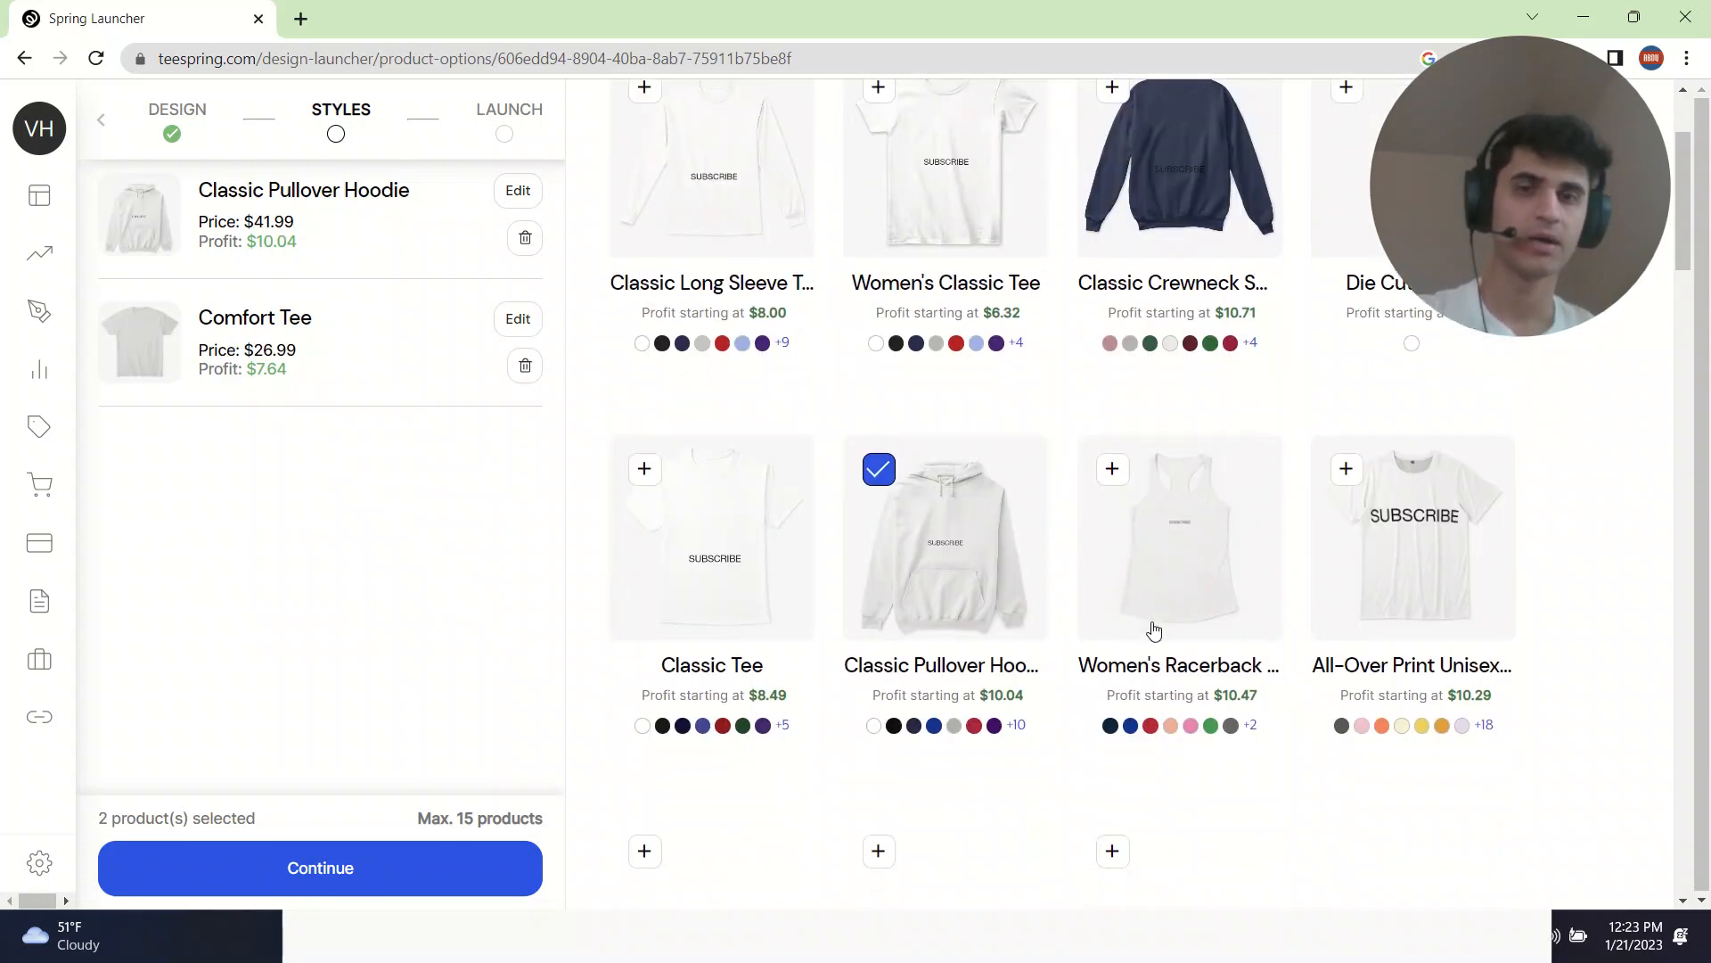
scroll(961, 596, up, 5)
scroll(1119, 833, down, 4)
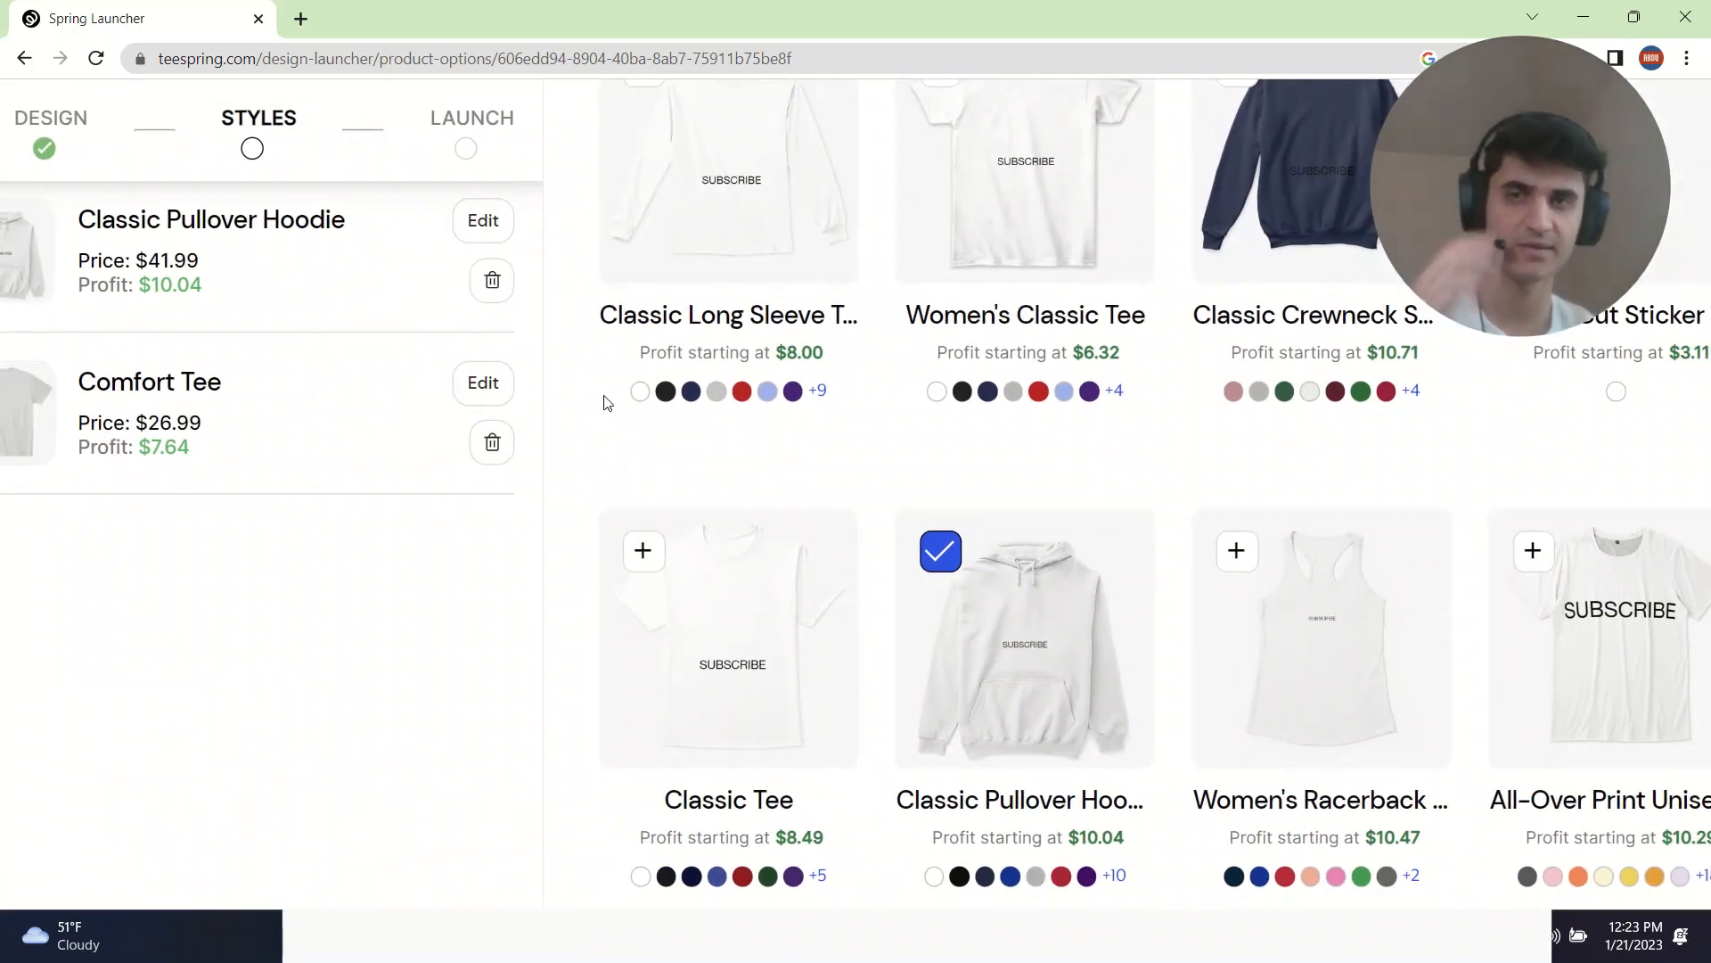
scroll(615, 410, down, 3)
scroll(1025, 517, down, 3)
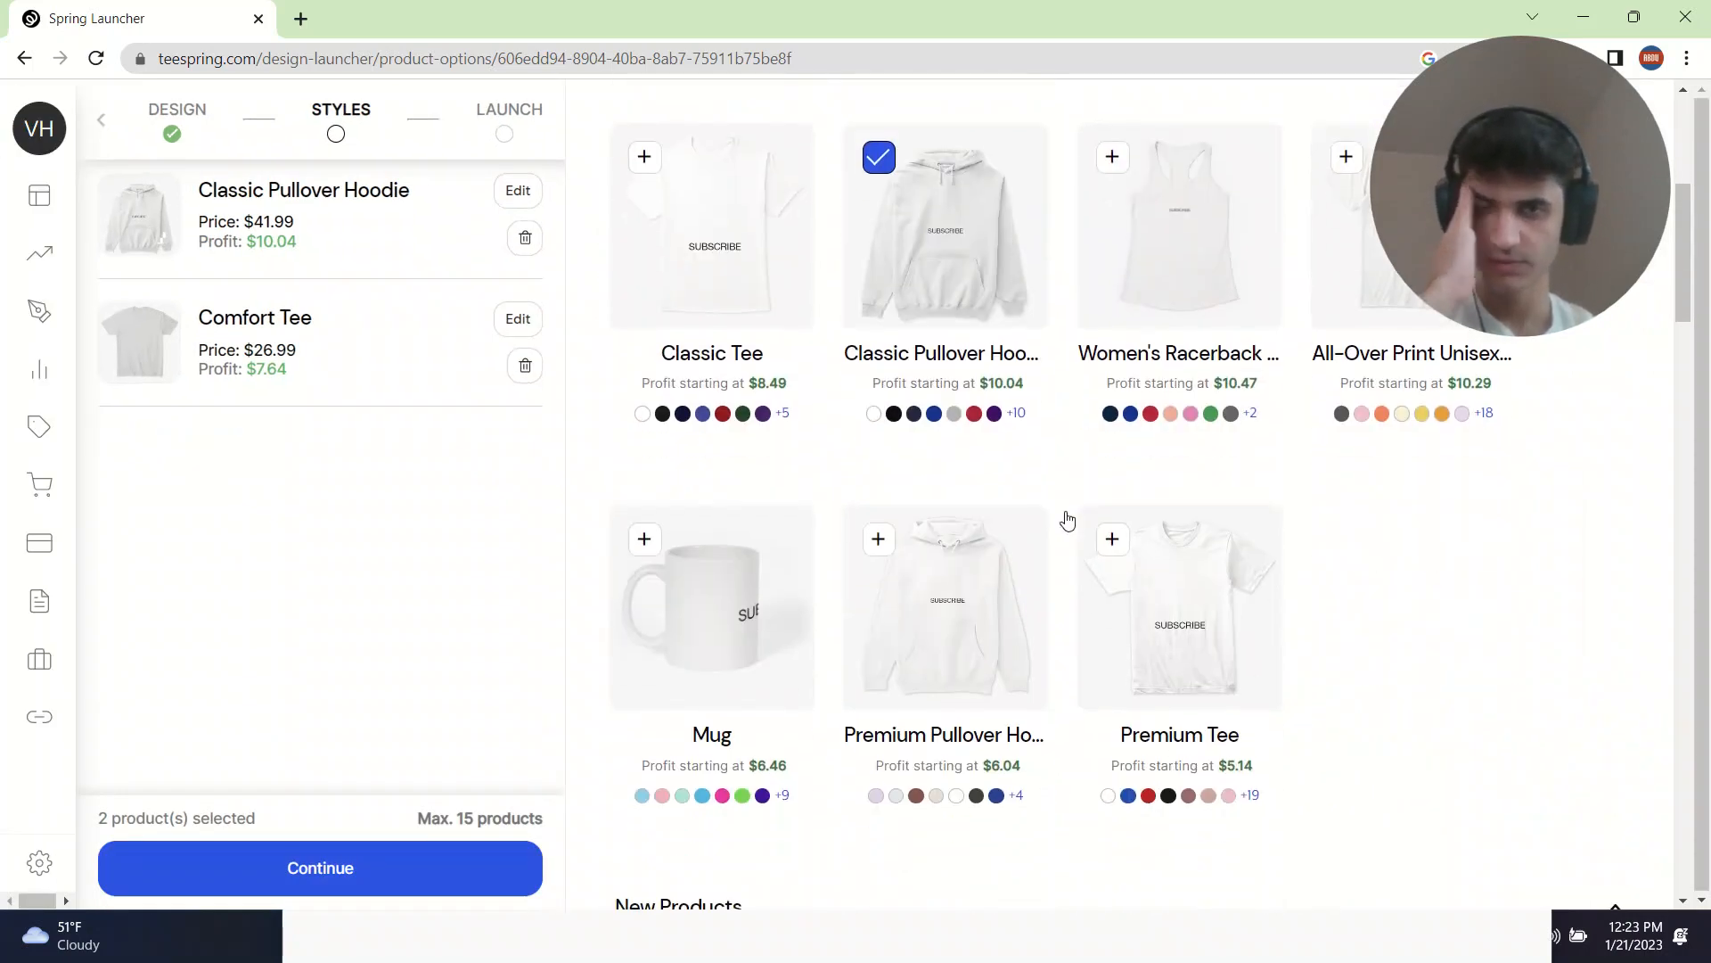
scroll(1068, 520, down, 1)
scroll(683, 543, down, 1)
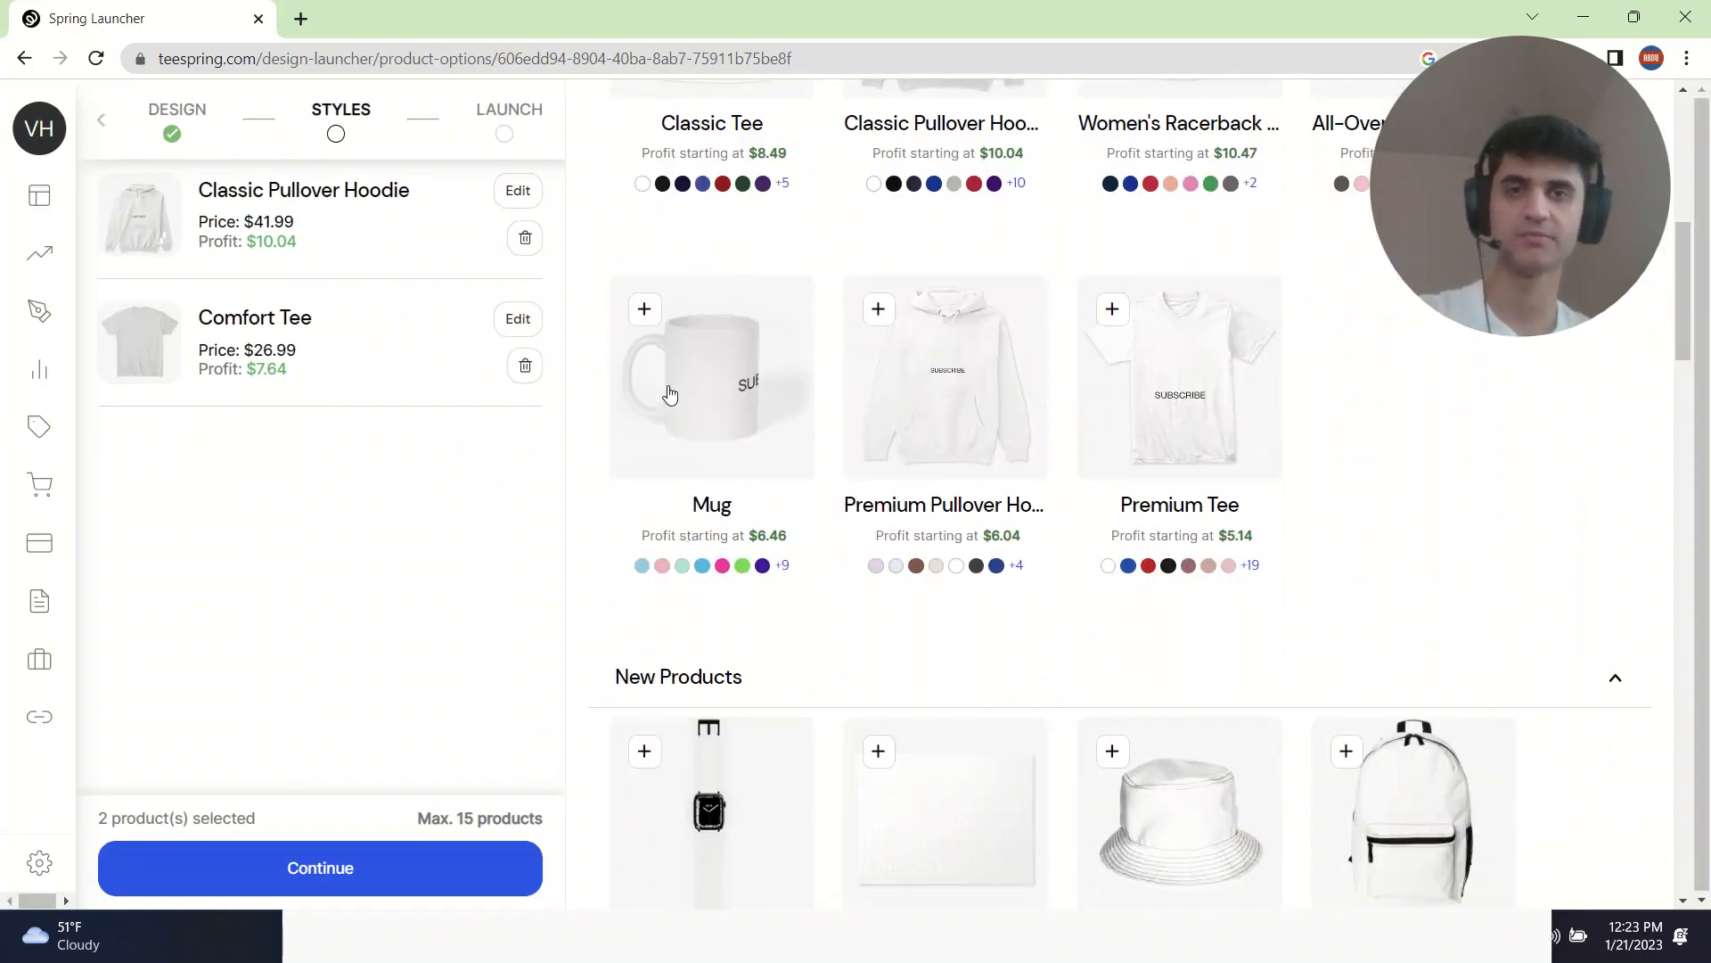
click(644, 309)
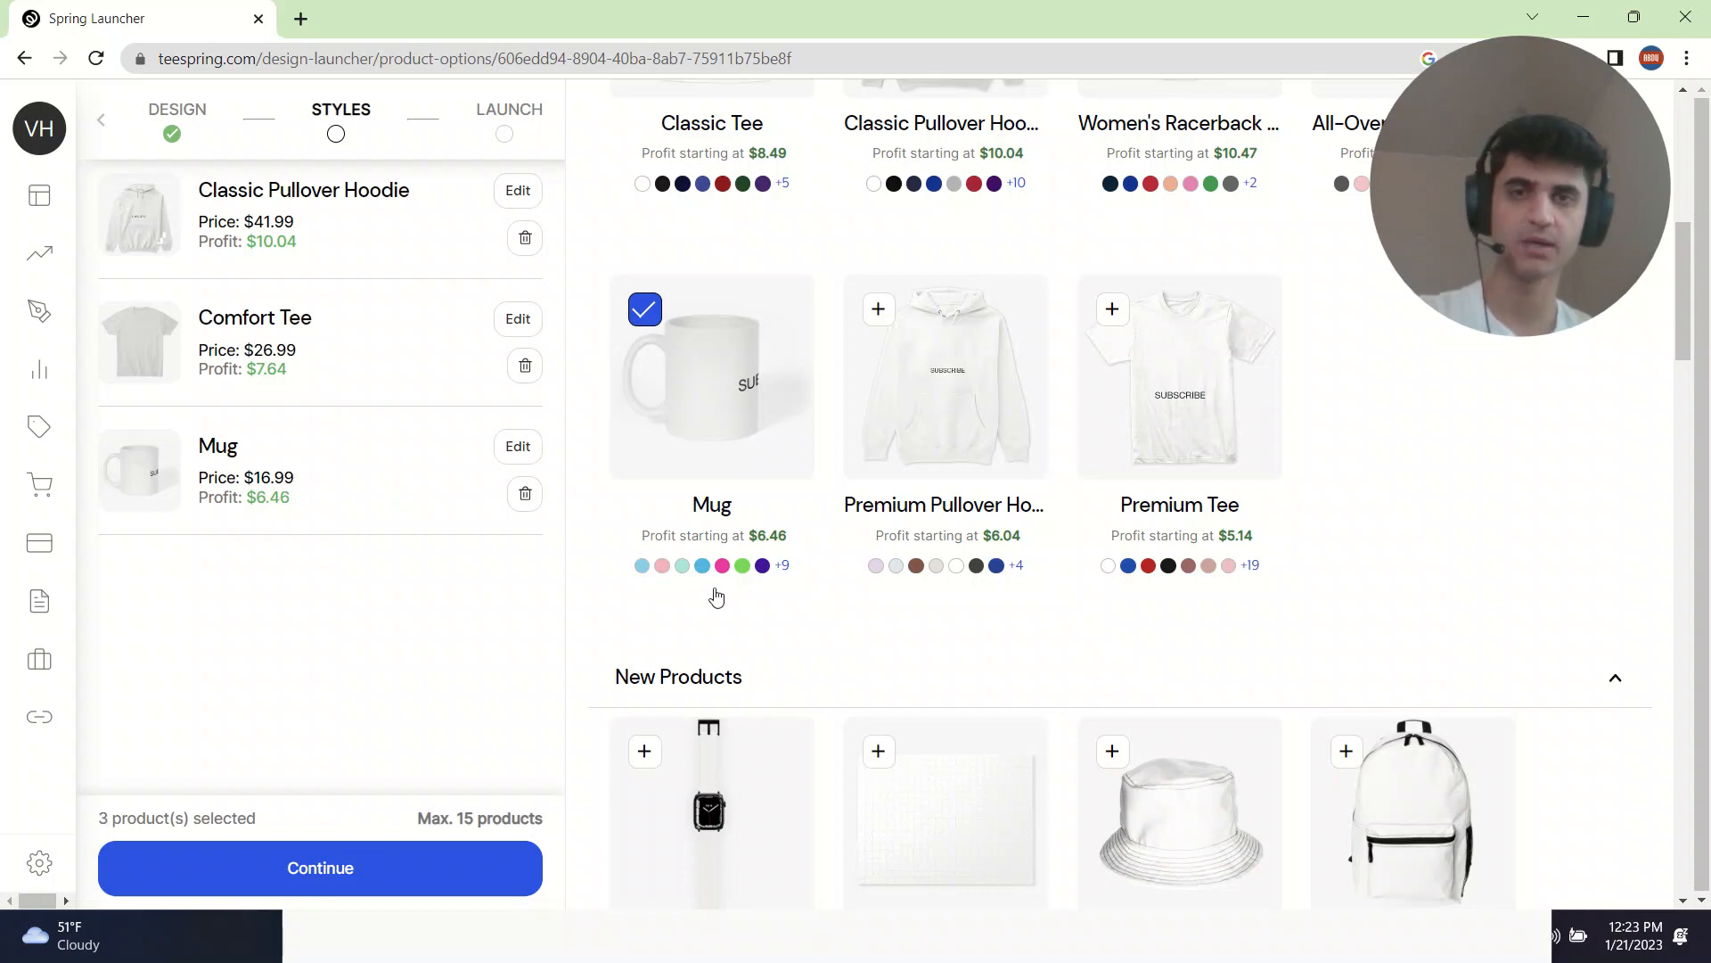
- Browse the new products and expand the Home & Decor and Accessories categories to examine other available items
scroll(716, 598, down, 5)
scroll(717, 595, up, 2)
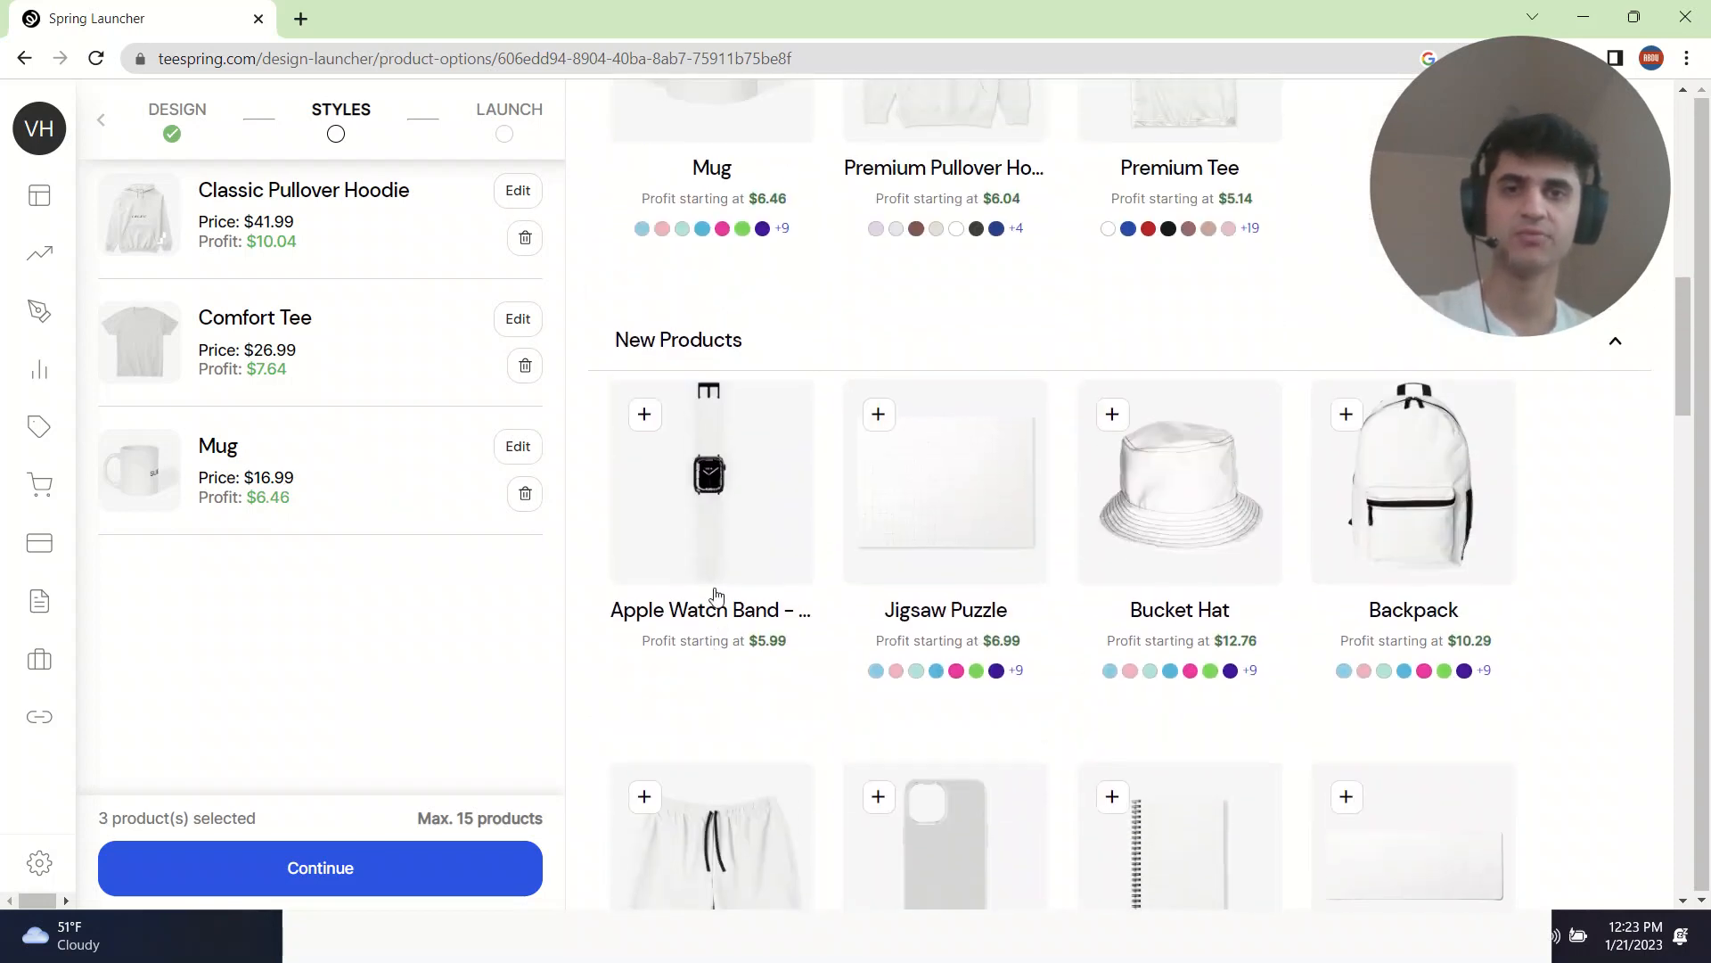
scroll(1152, 654, down, 1)
scroll(988, 443, down, 20)
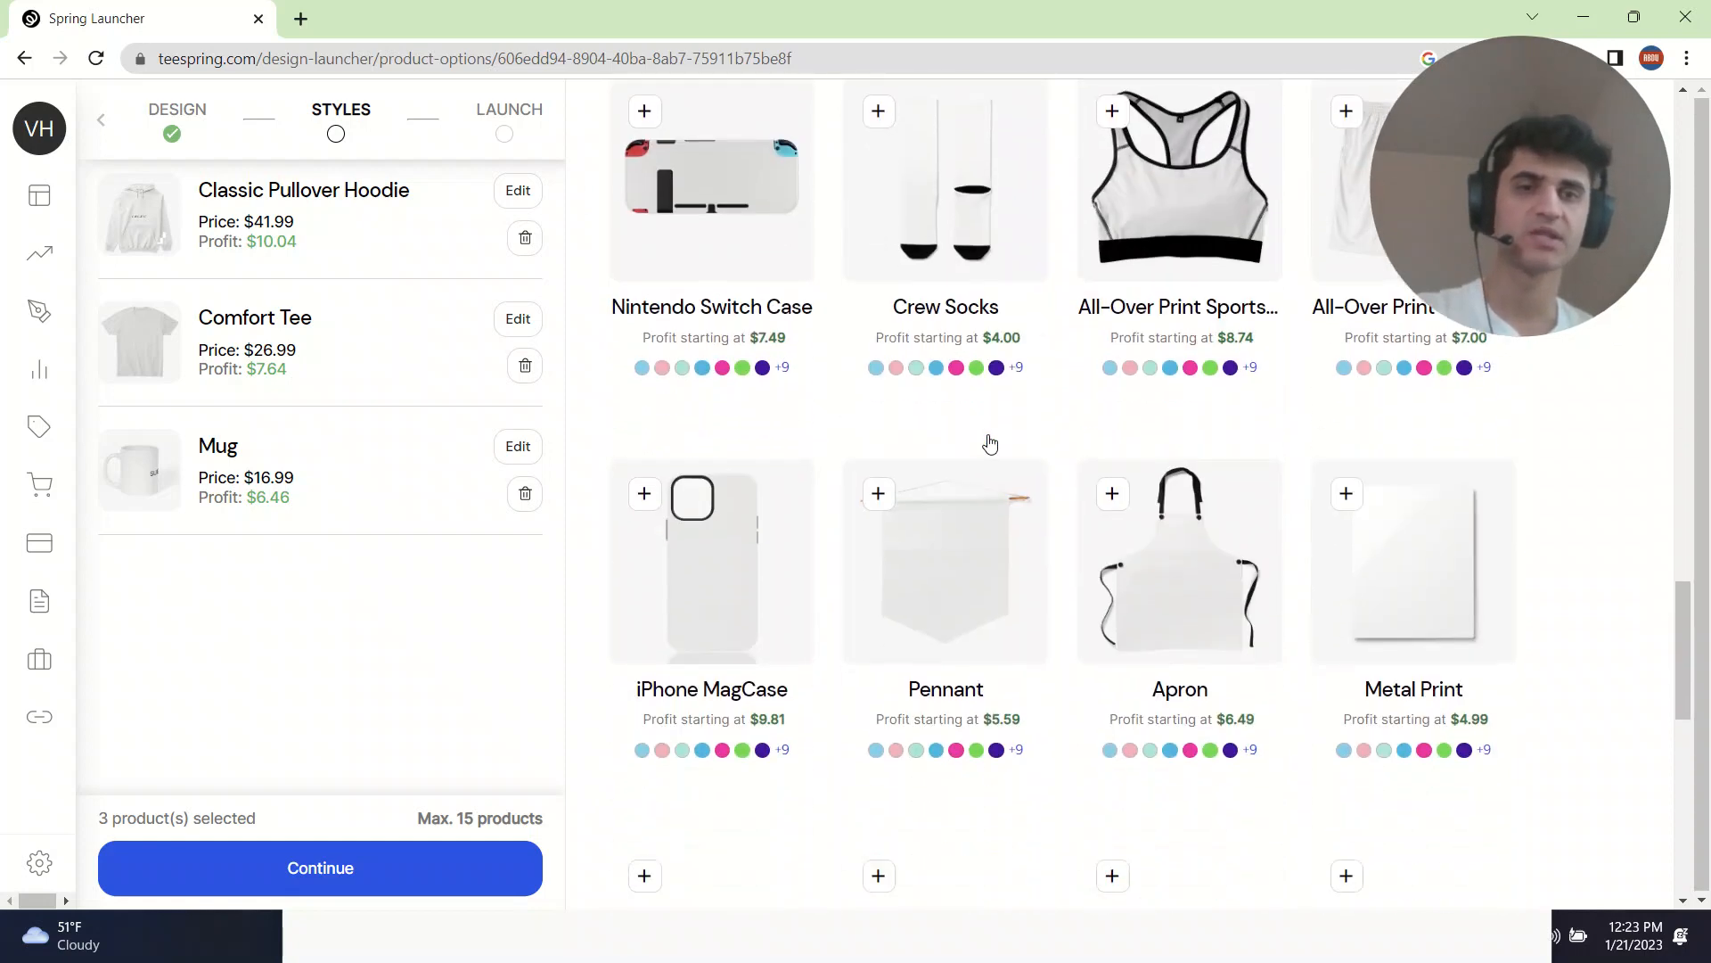
scroll(990, 443, down, 10)
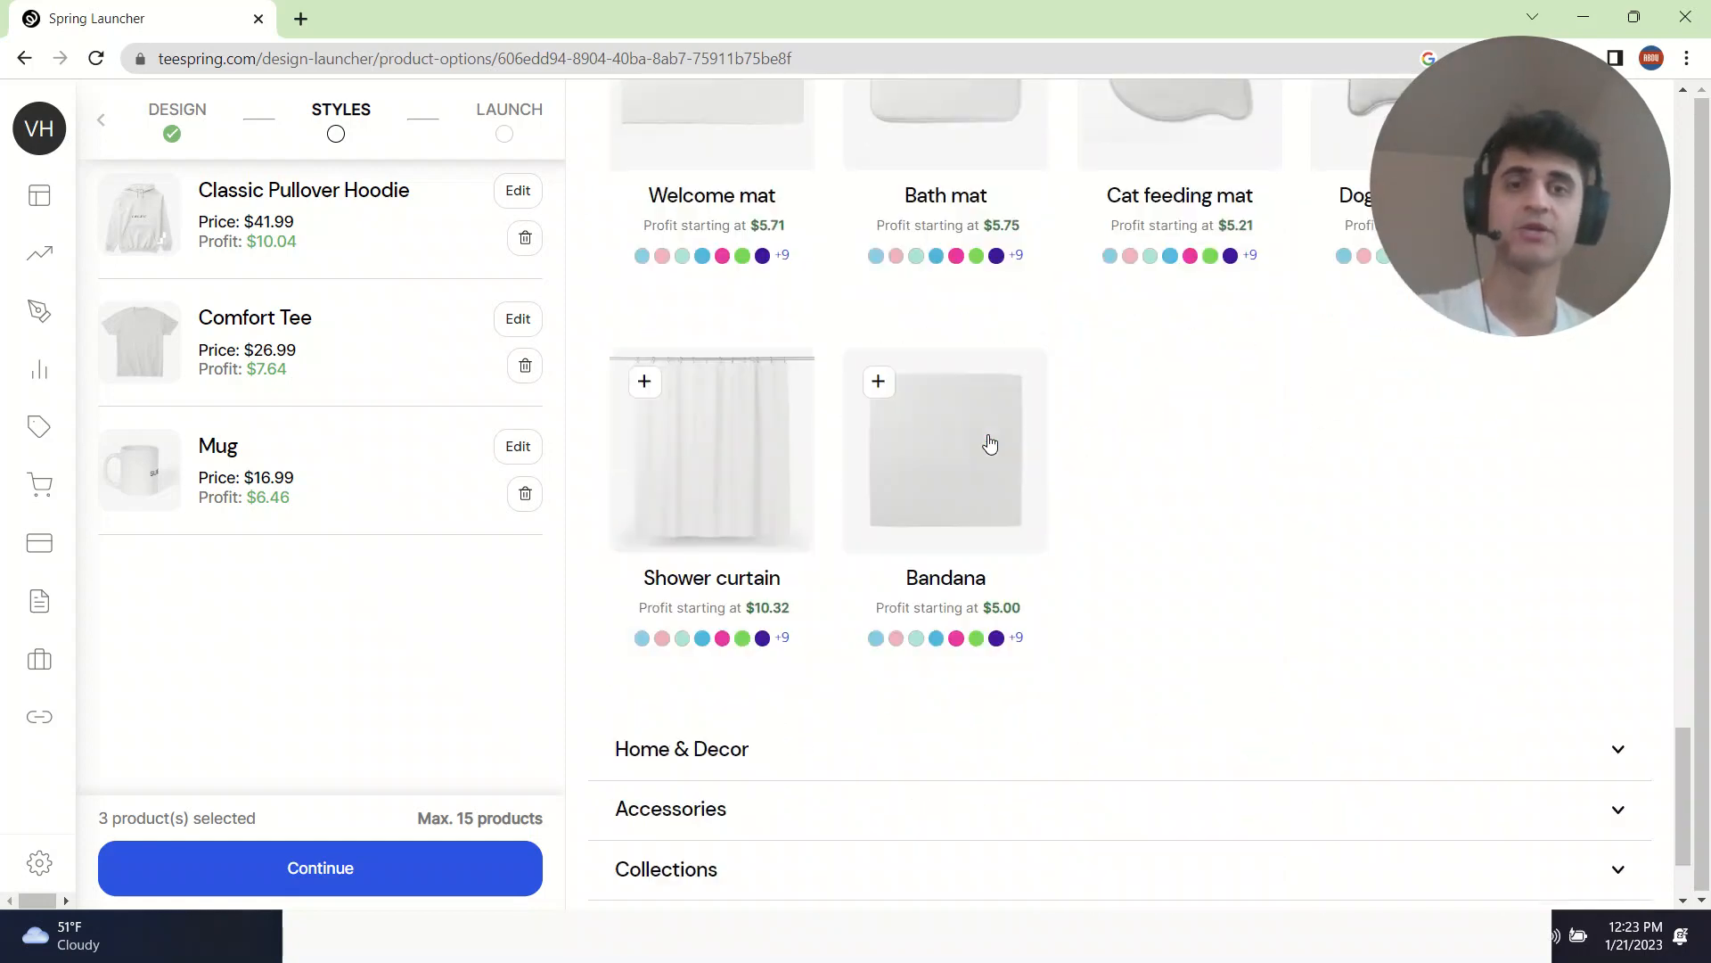
scroll(802, 573, down, 2)
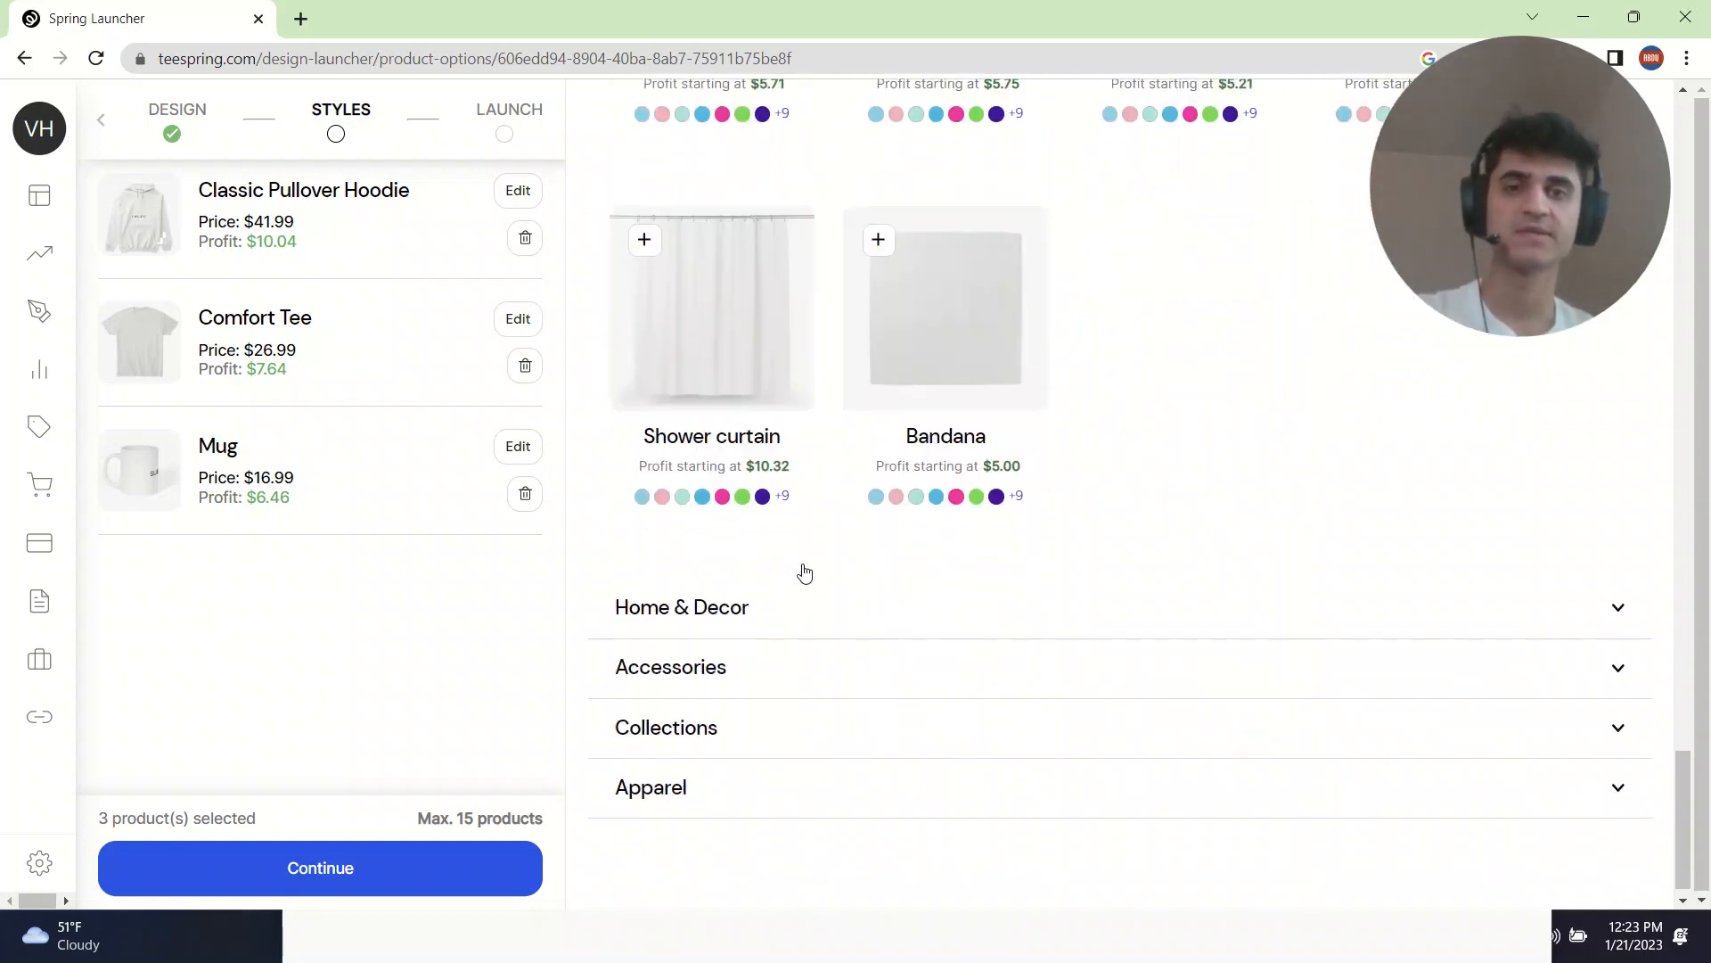
click(788, 624)
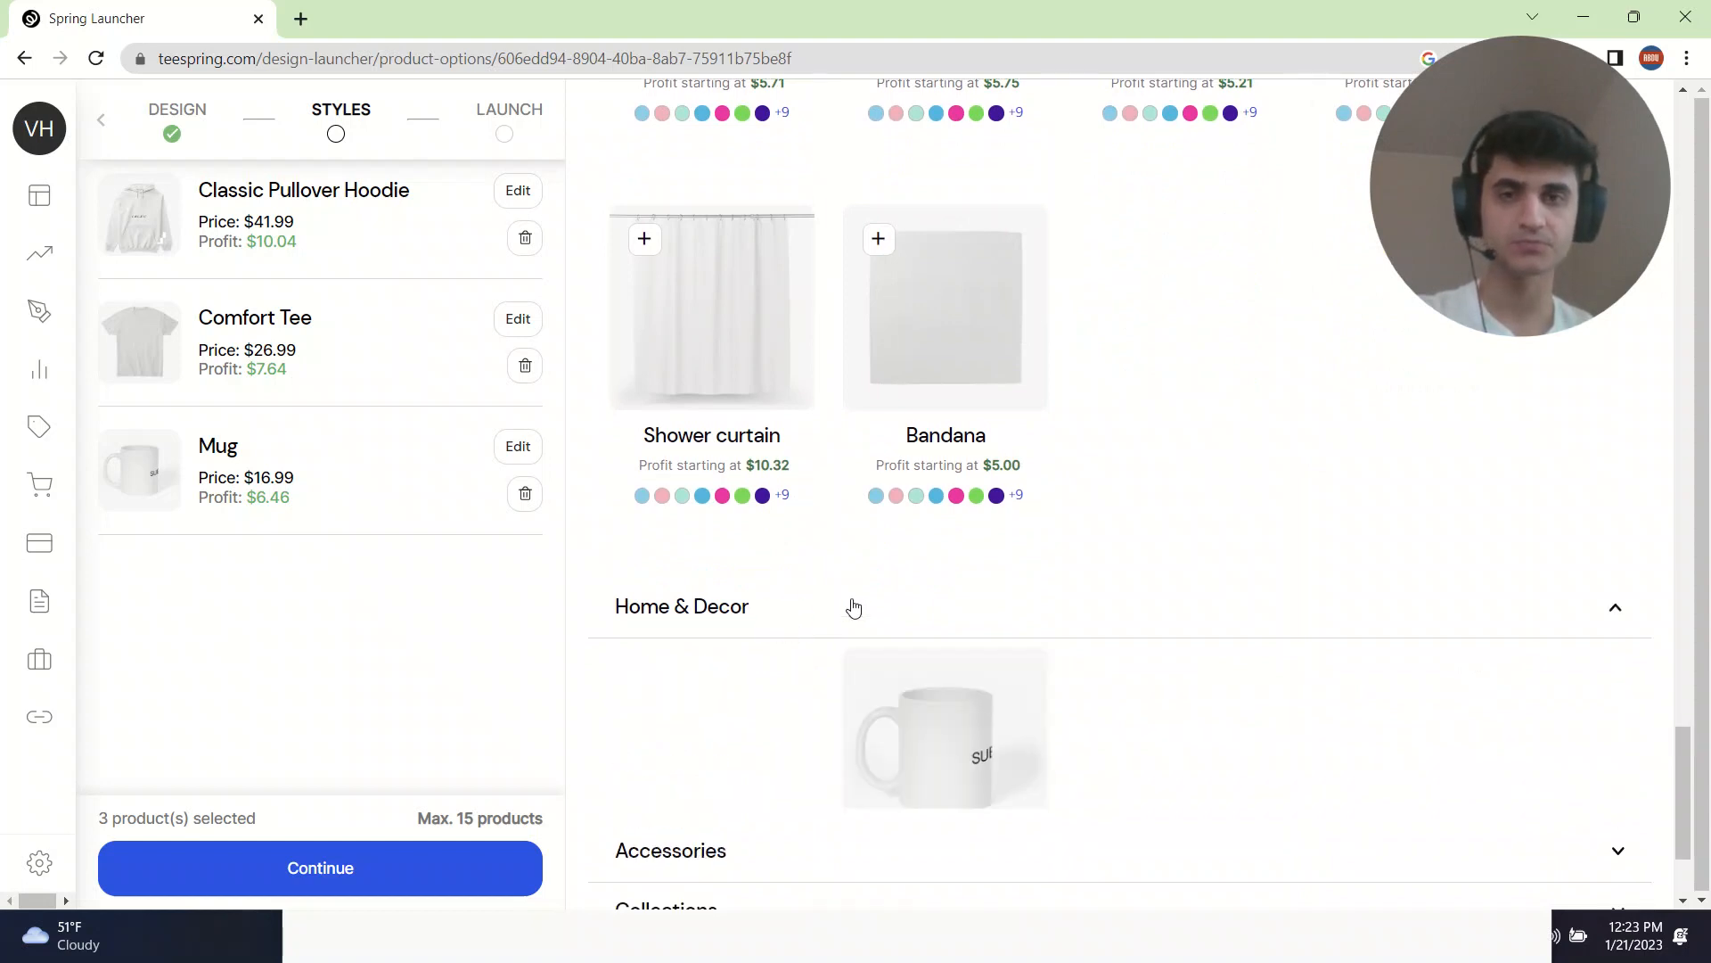
scroll(1184, 587, down, 9)
click(916, 665)
scroll(915, 666, down, 1)
scroll(916, 667, down, 11)
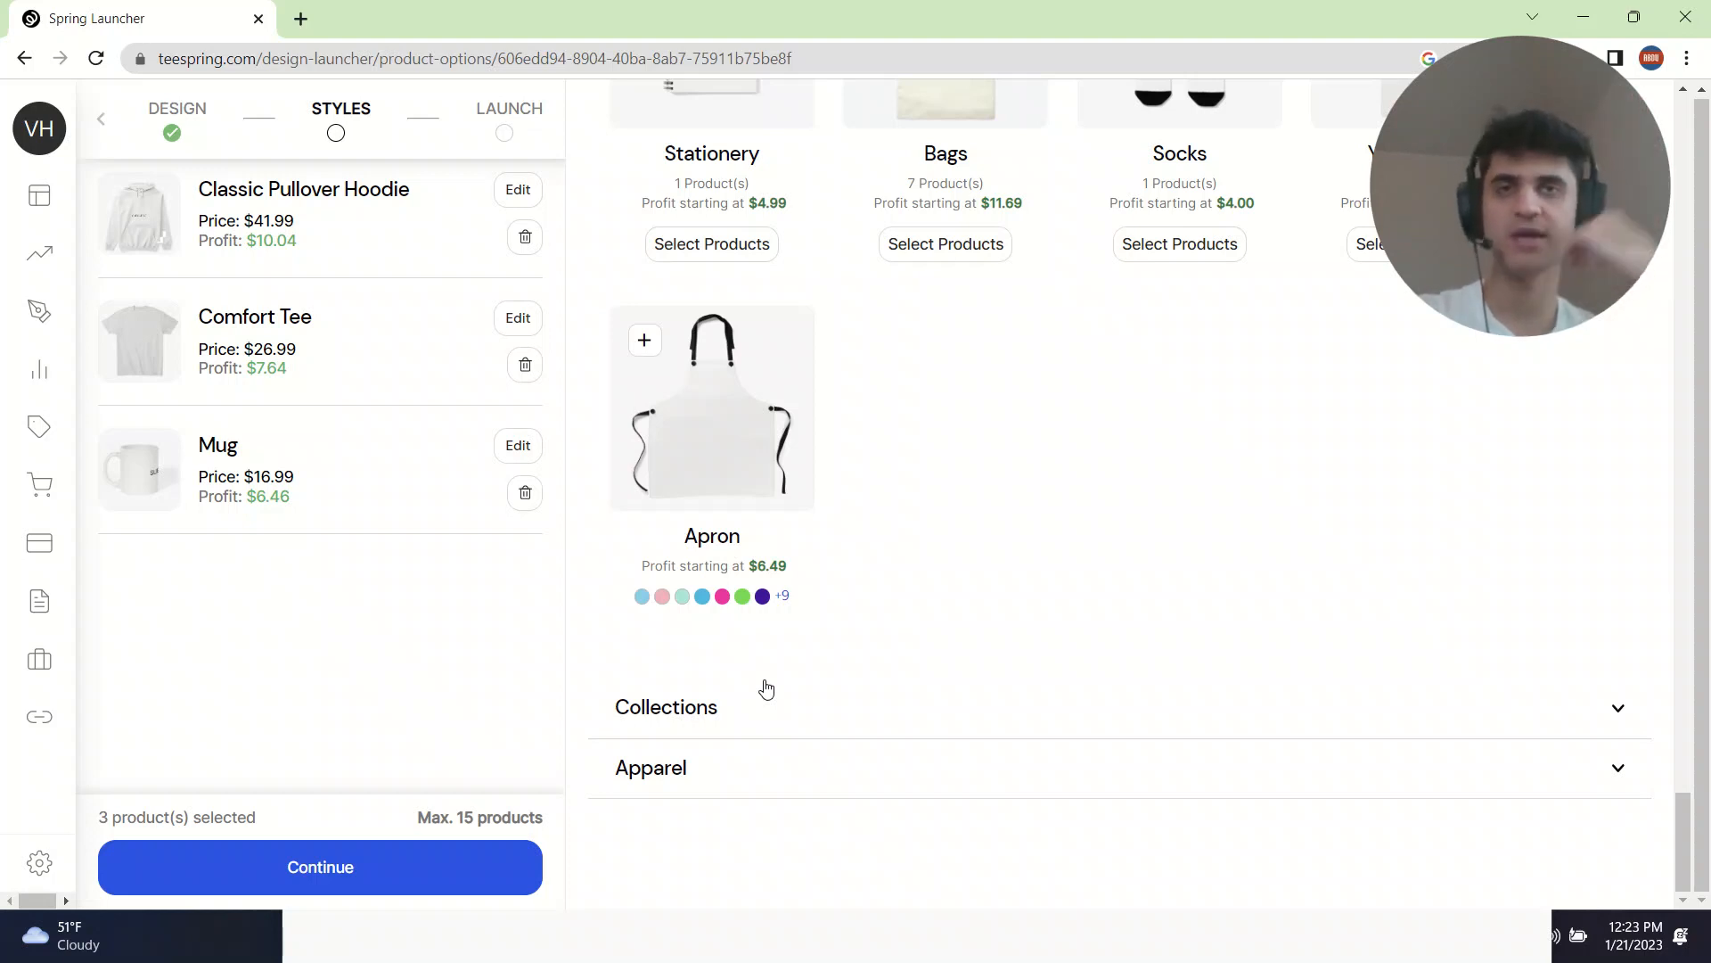
- Proceed to the launch stage with the selected products and title the new listing "Subscription T-shirt Premium"
click(431, 863)
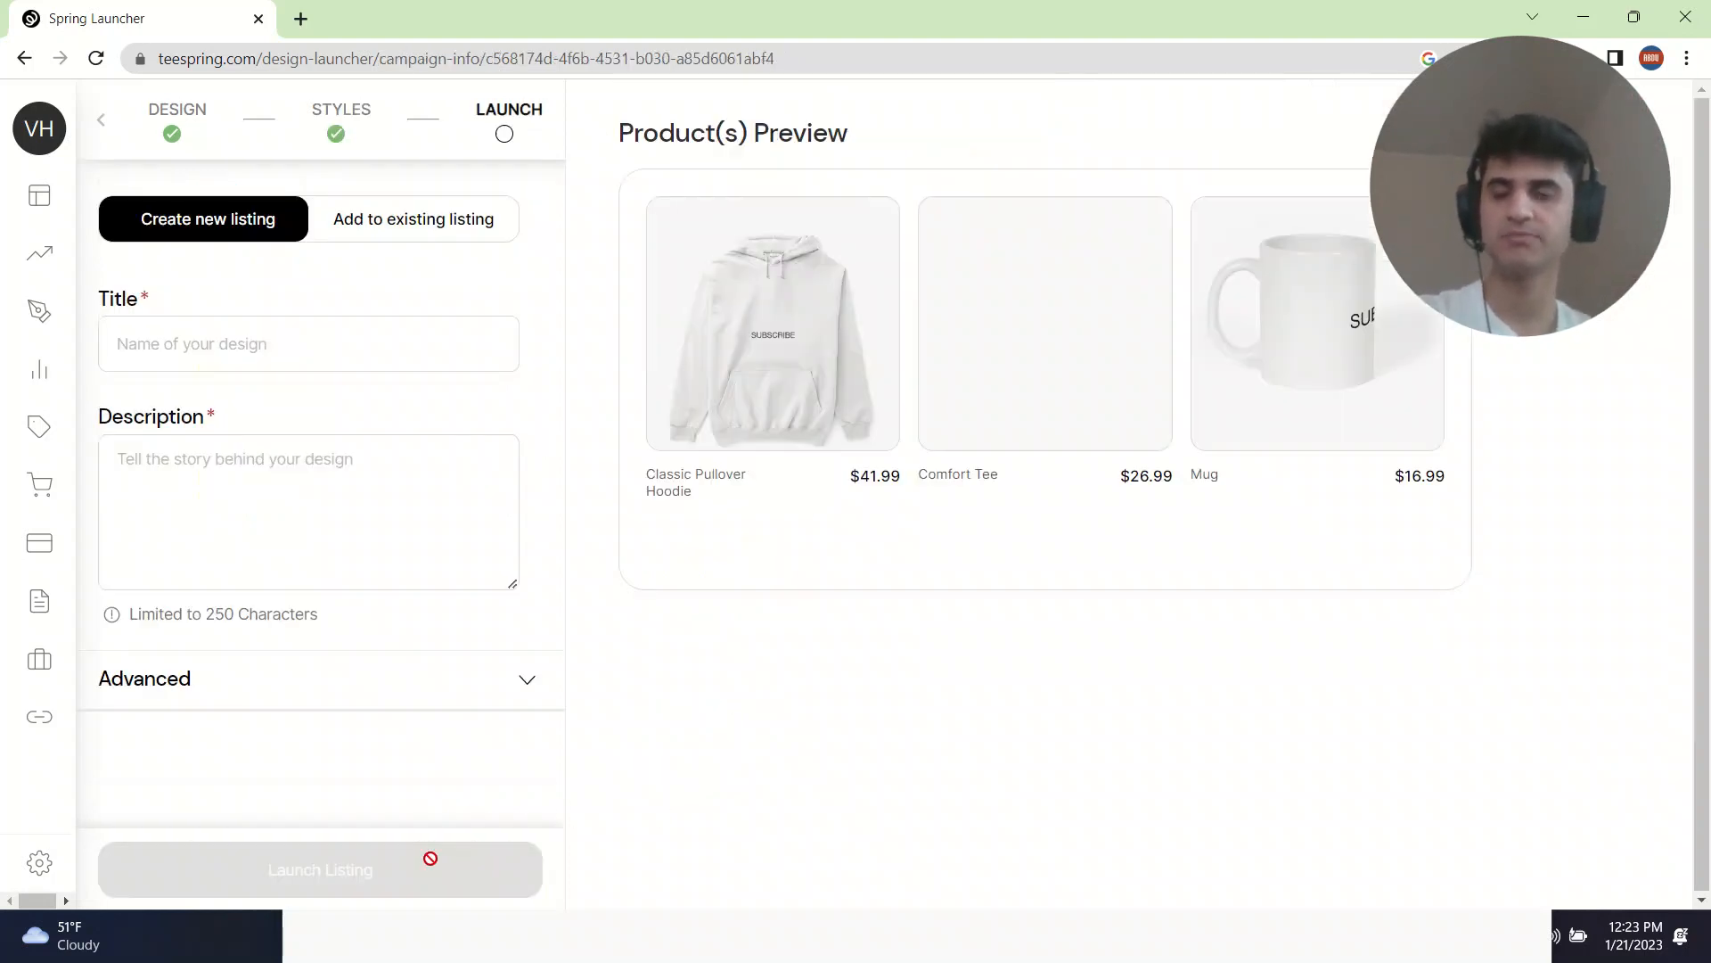
click(135, 344)
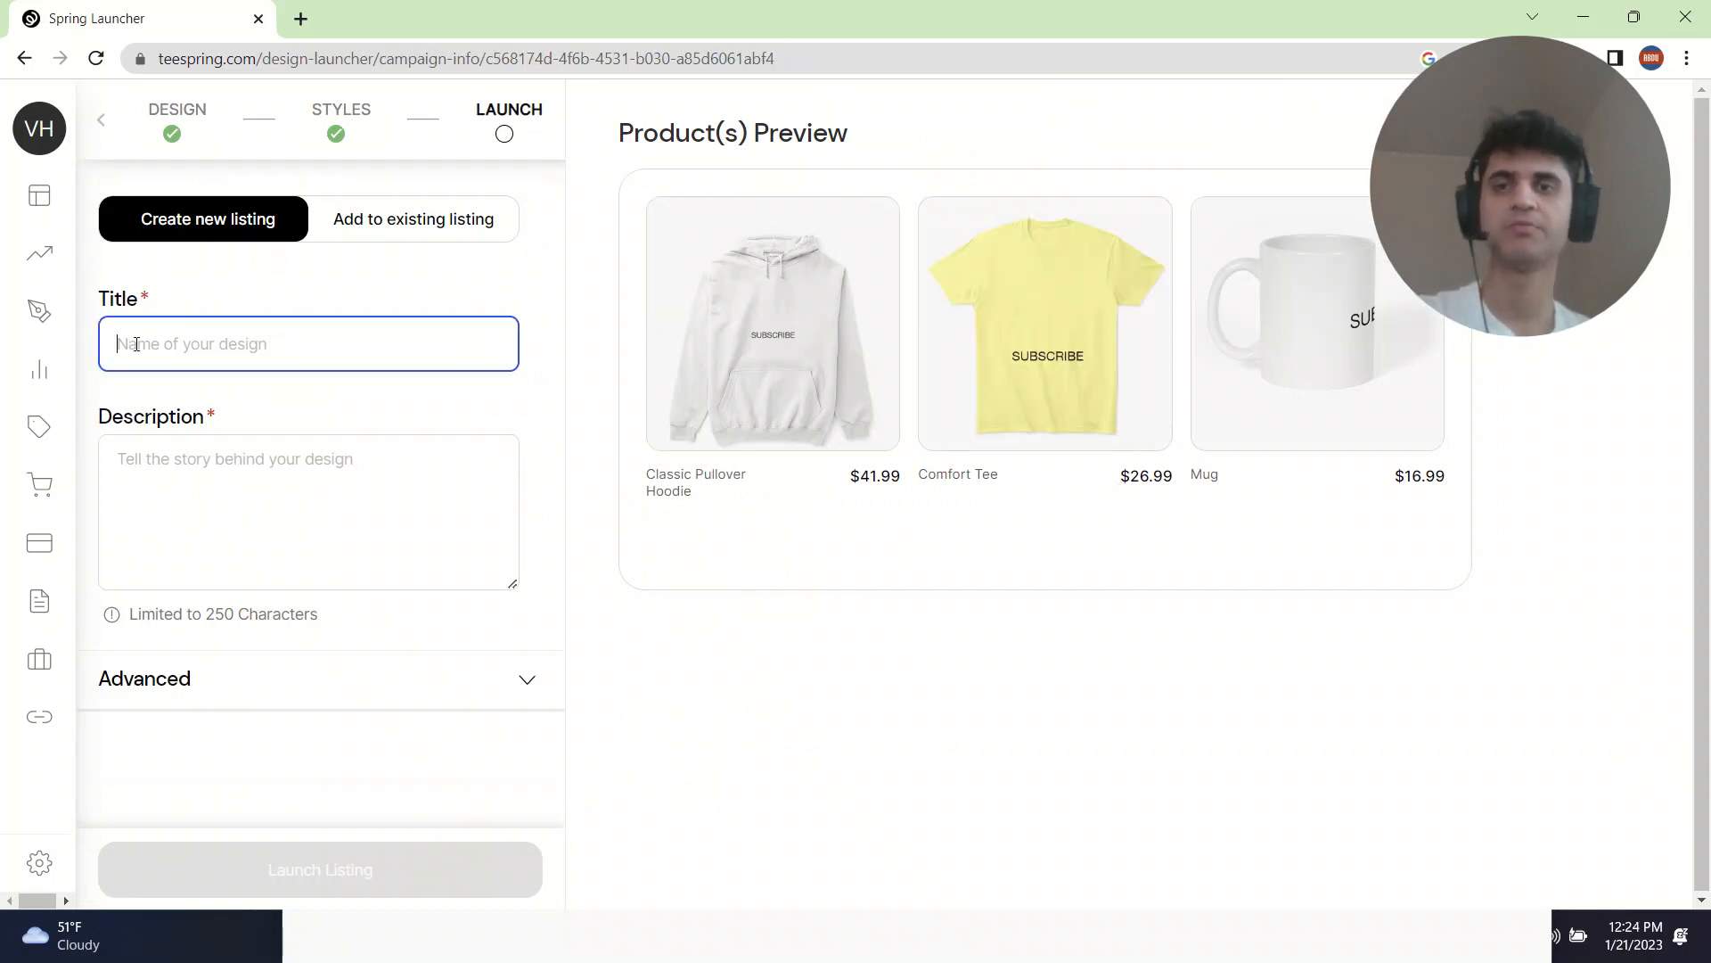
text(Subscription T-shirt Premium)
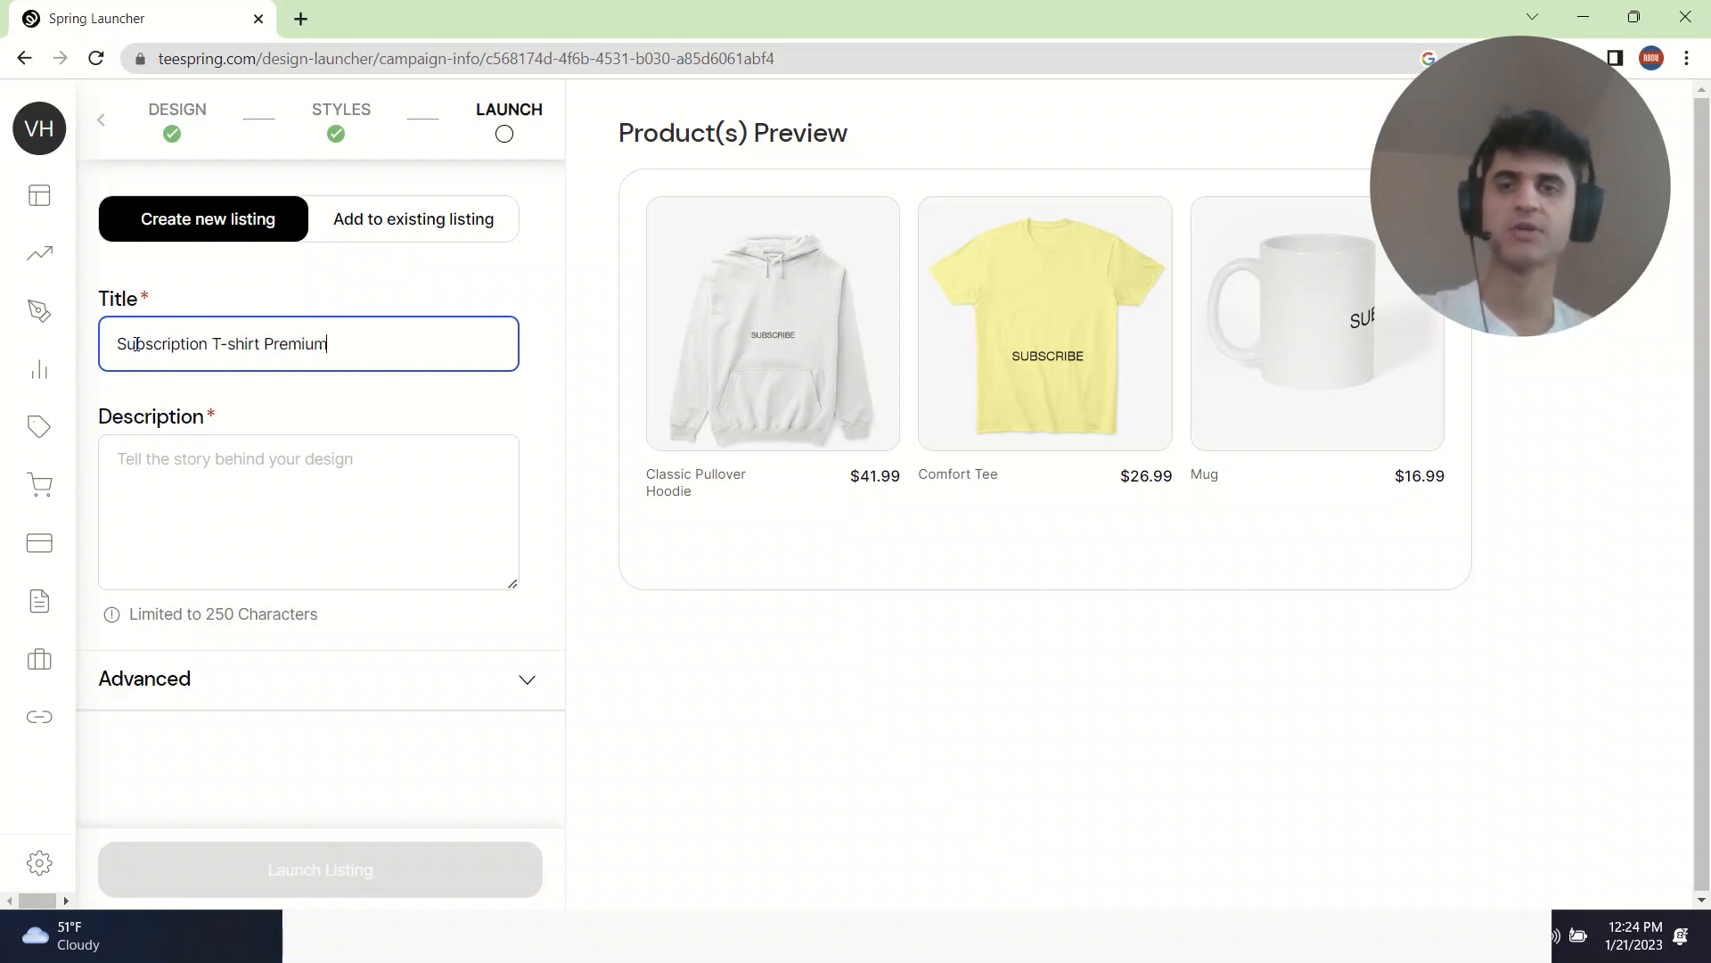
- Fill in the listing description with the lines "Polyster", "very safe", "best product" and "quality brand"
click(220, 483)
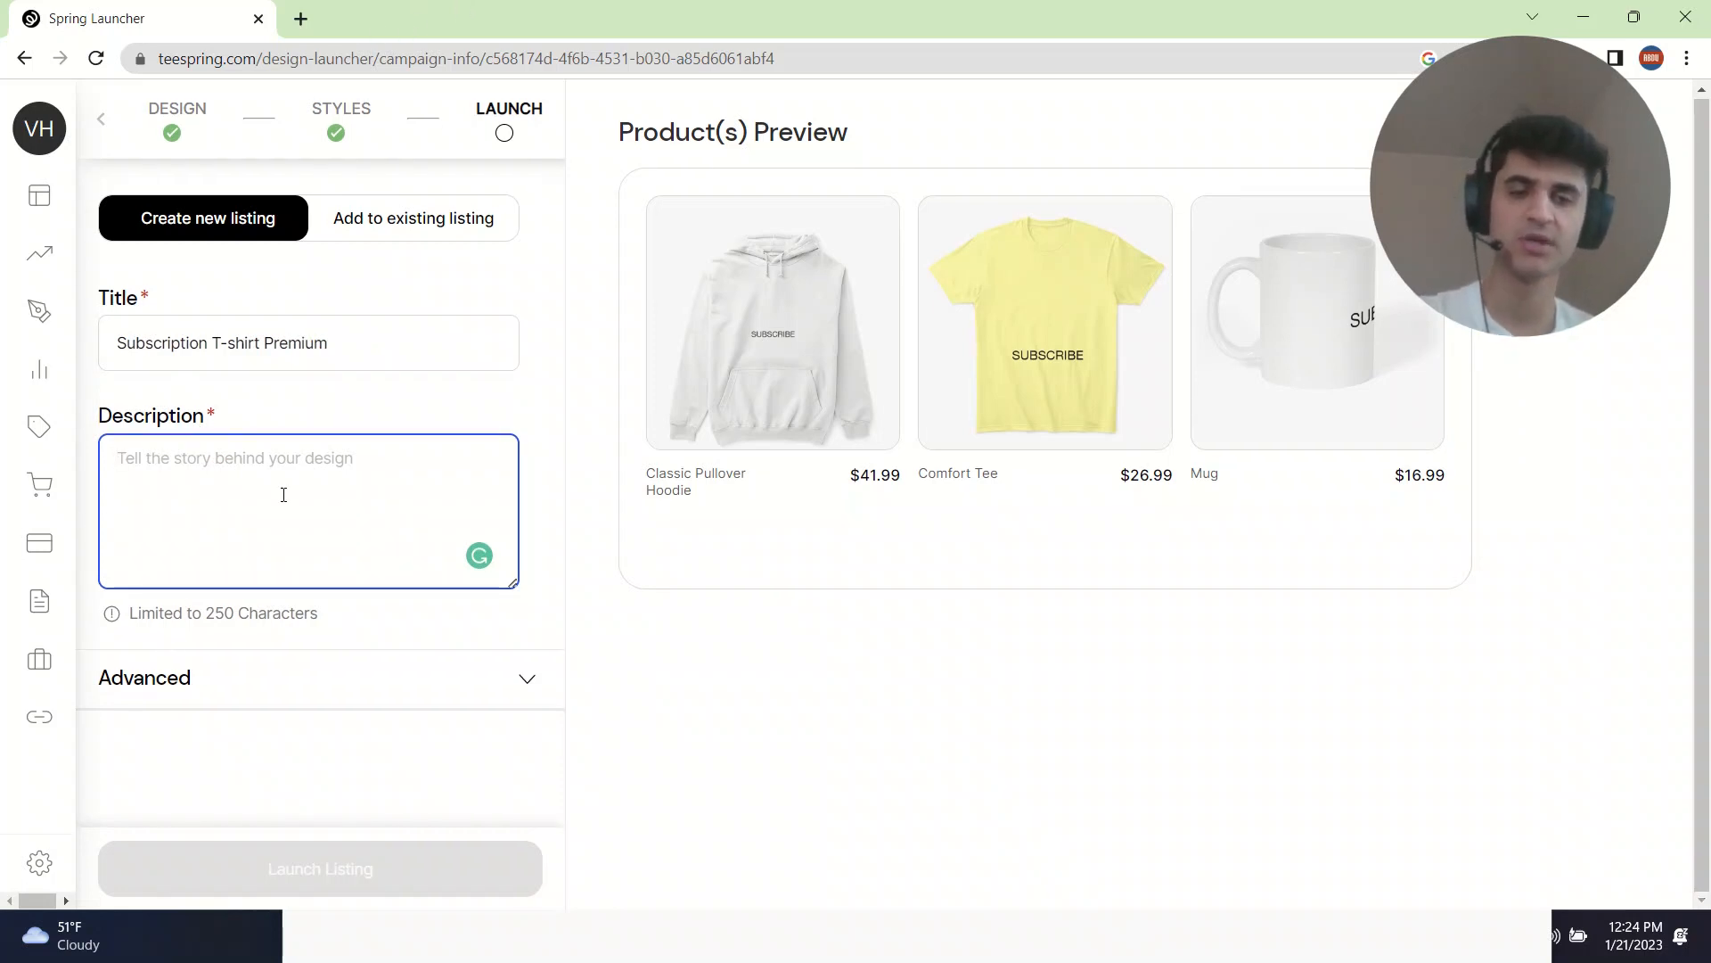
text(Polyster)
key(Return)
text(very safe)
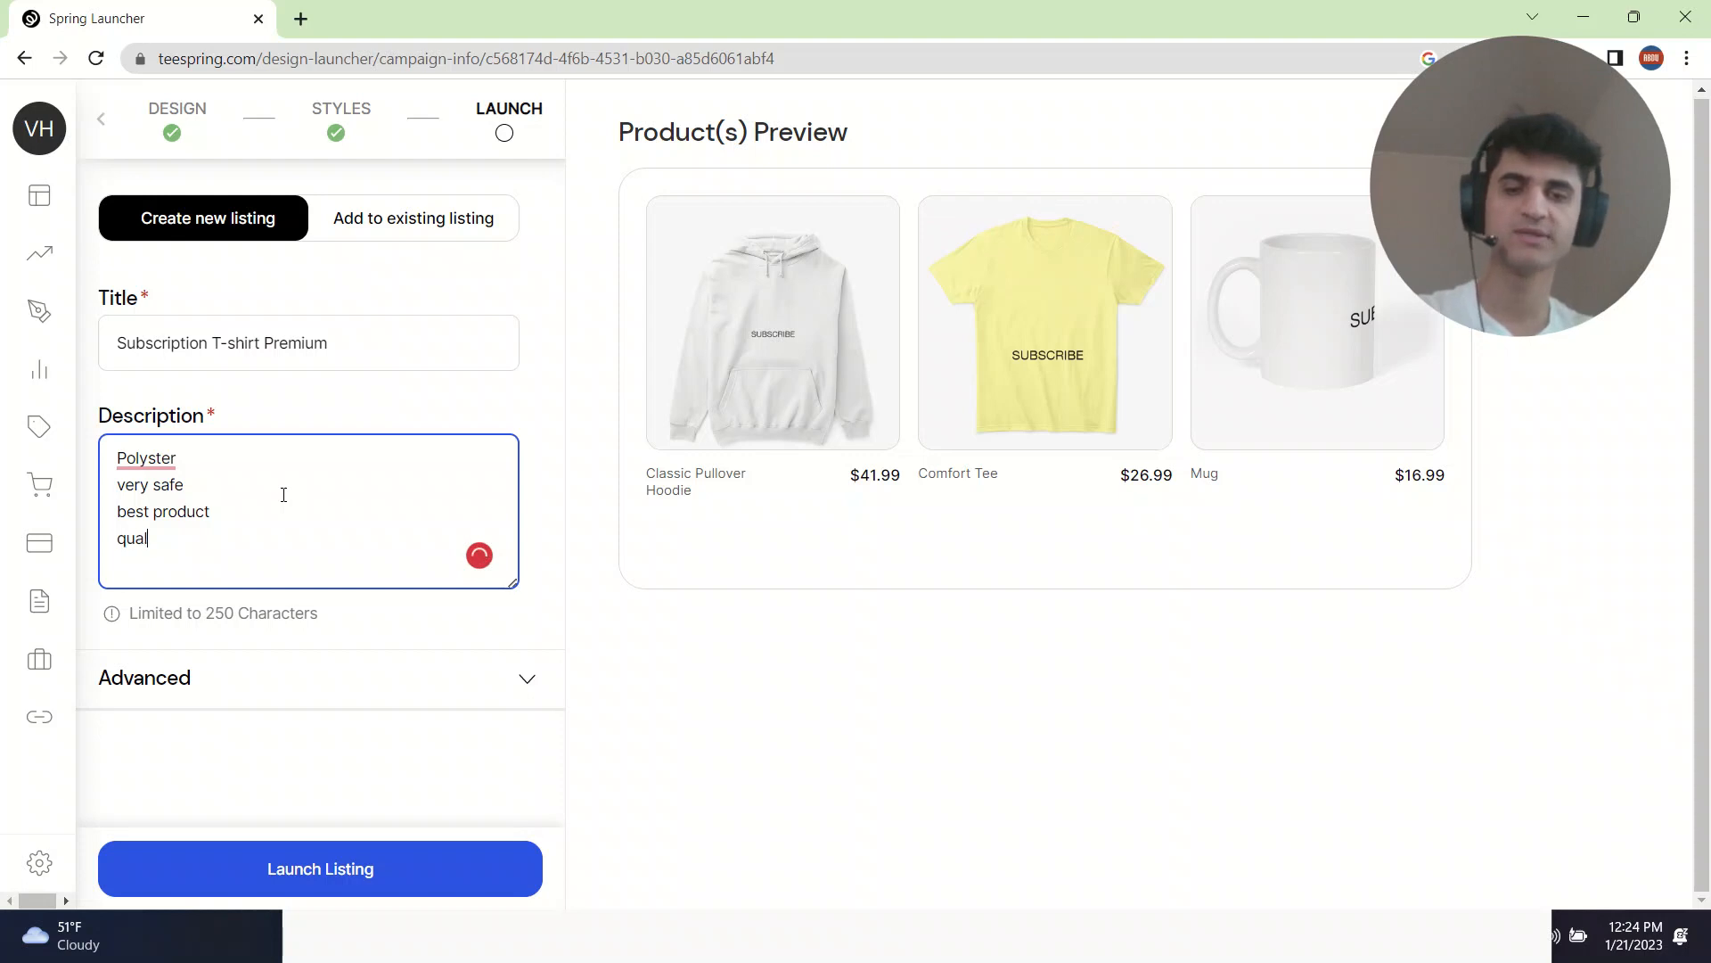
- Expand the advanced options to review the URL handle, visibility and store, and launch the listing
click(306, 682)
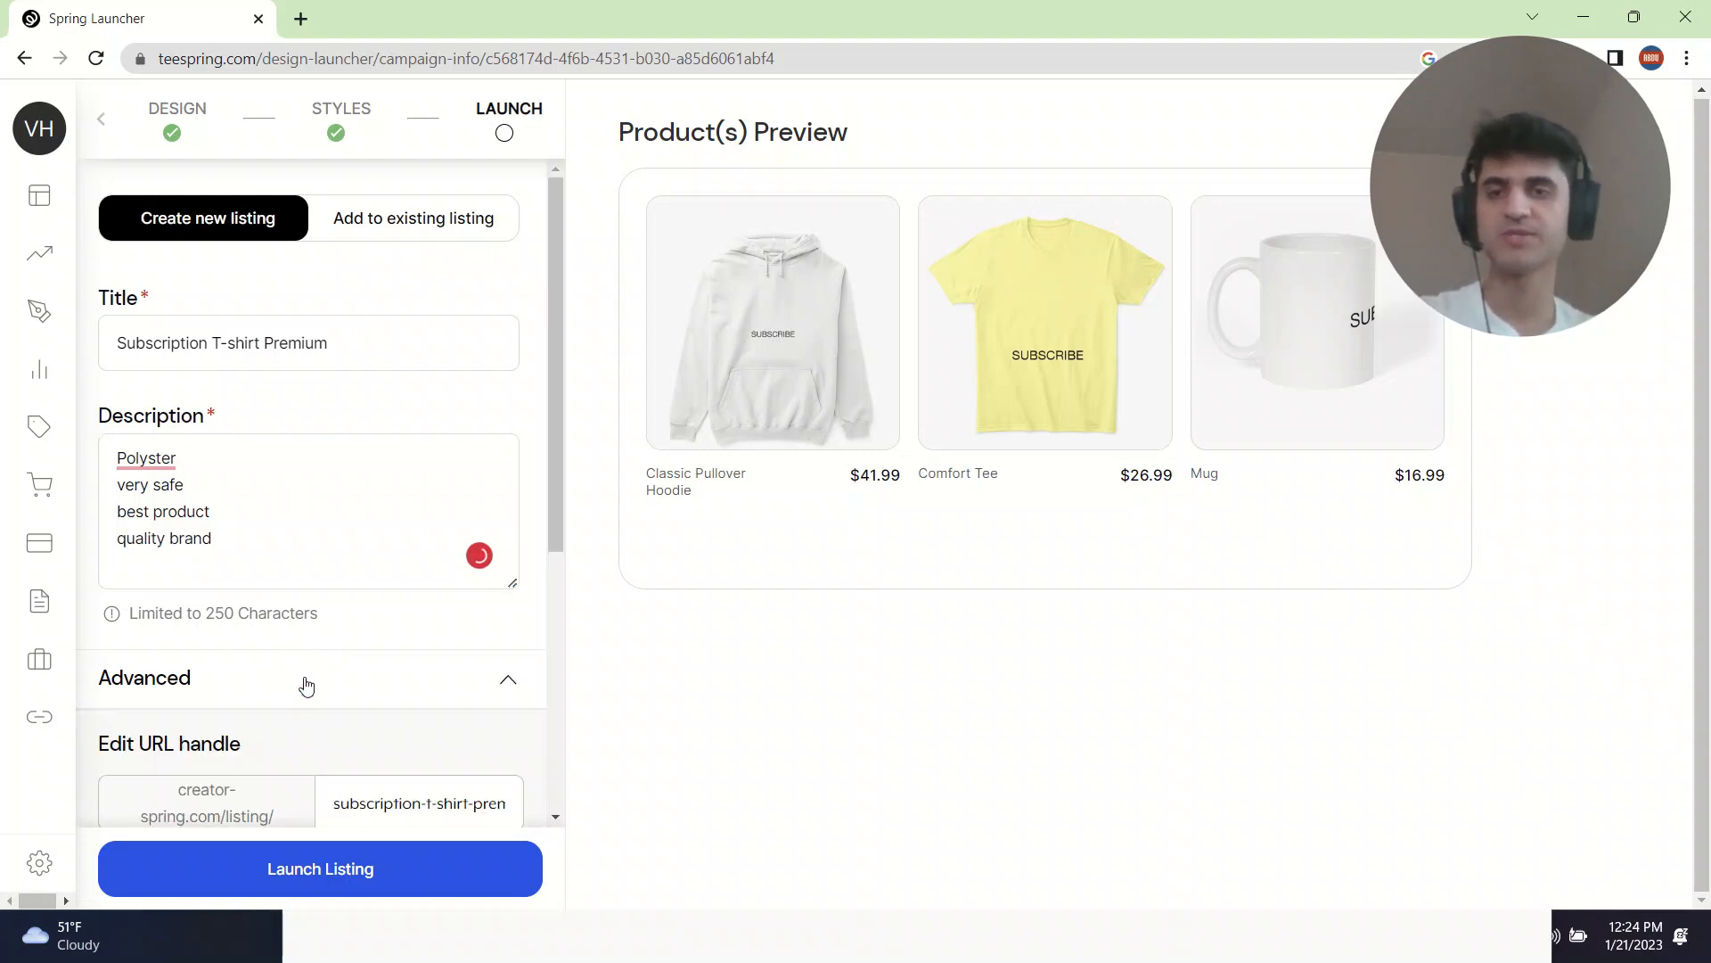
scroll(306, 686, down, 5)
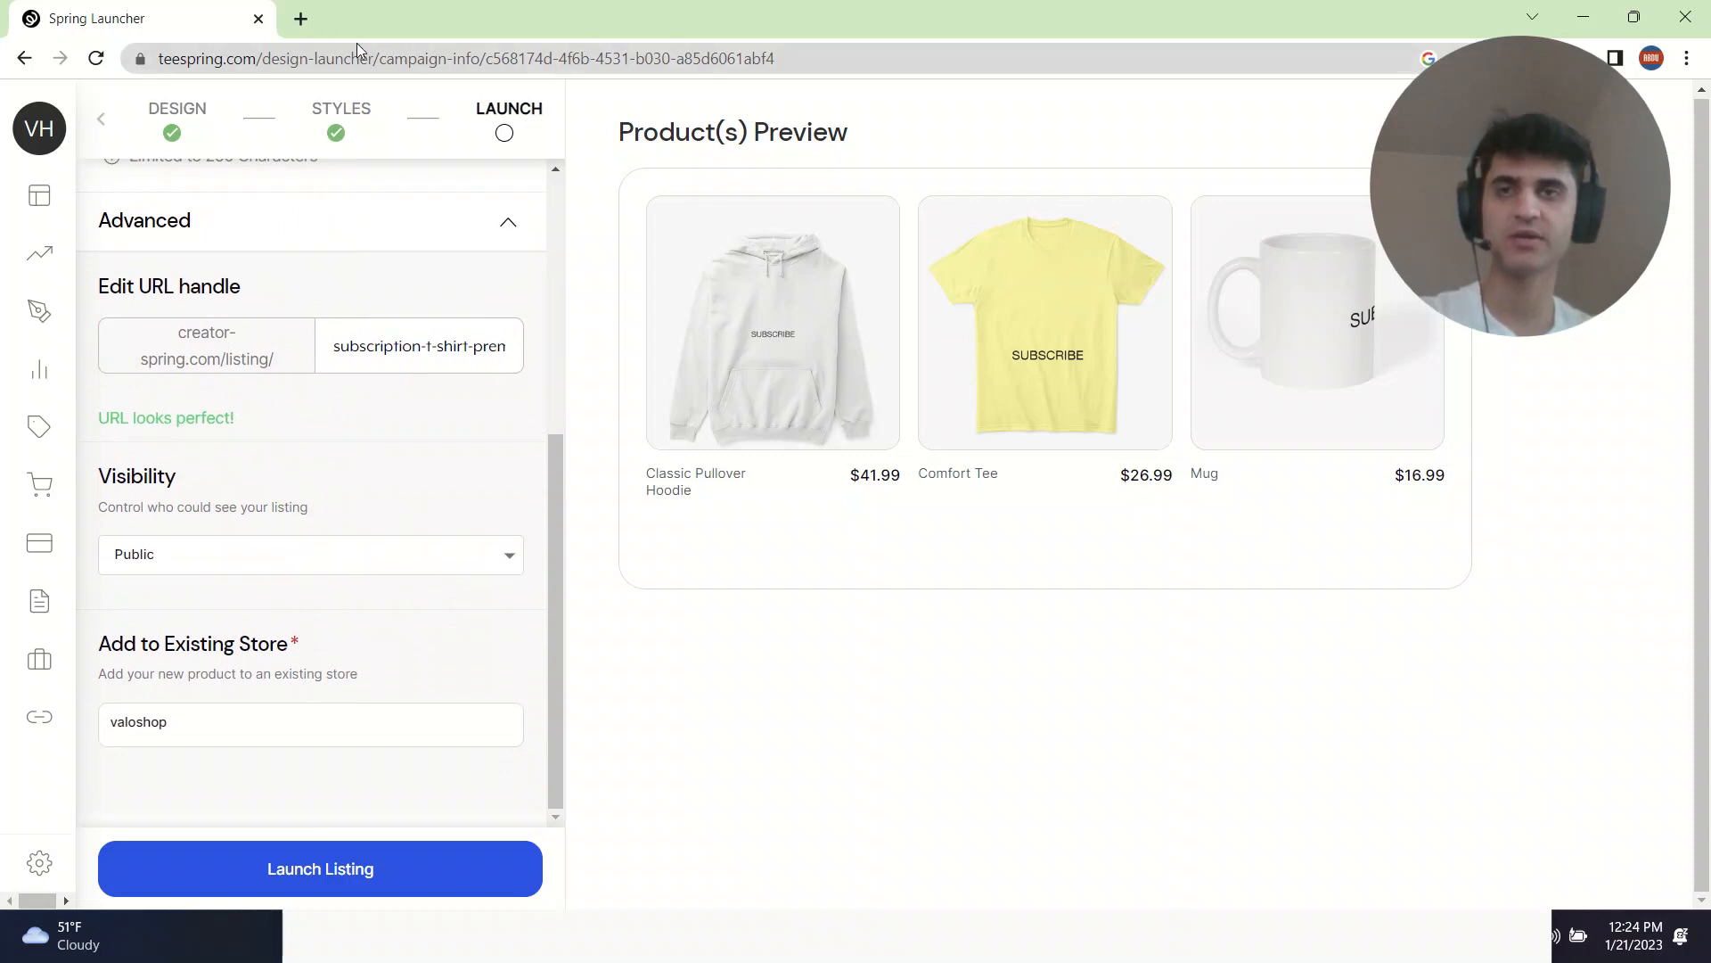
click(342, 866)
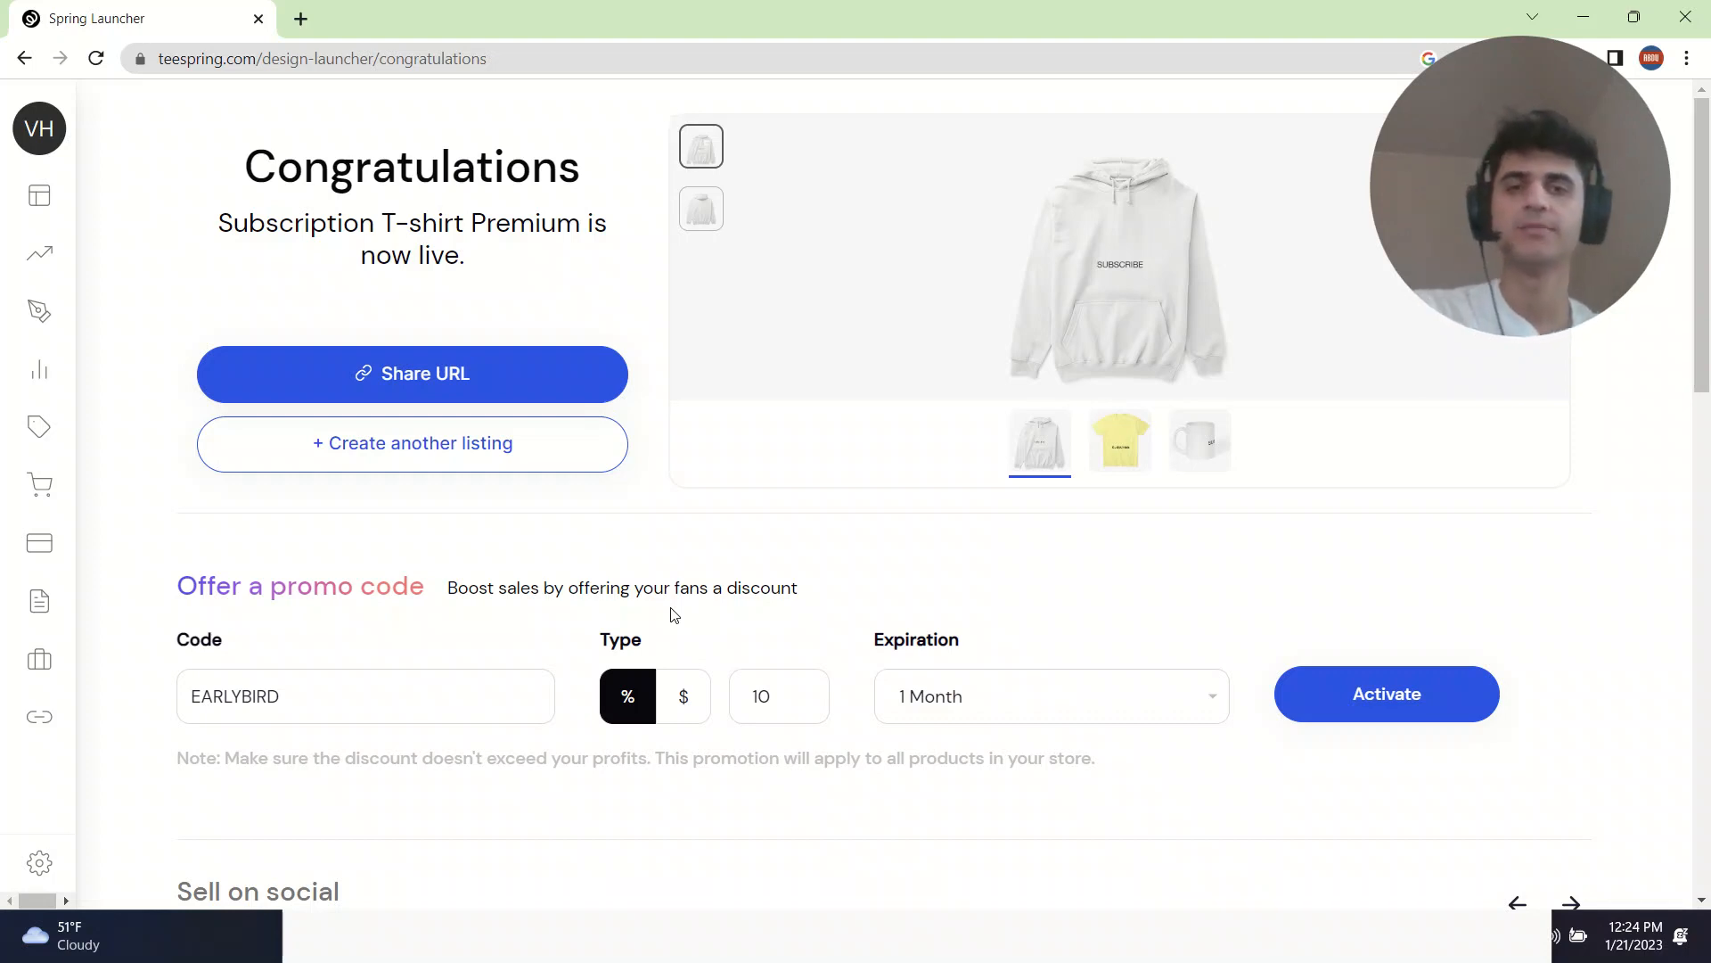
- Activate the EARLYBIRD promo code with a 10% discount and a 1 Month expiration
scroll(1328, 455, down, 2)
scroll(1346, 405, down, 3)
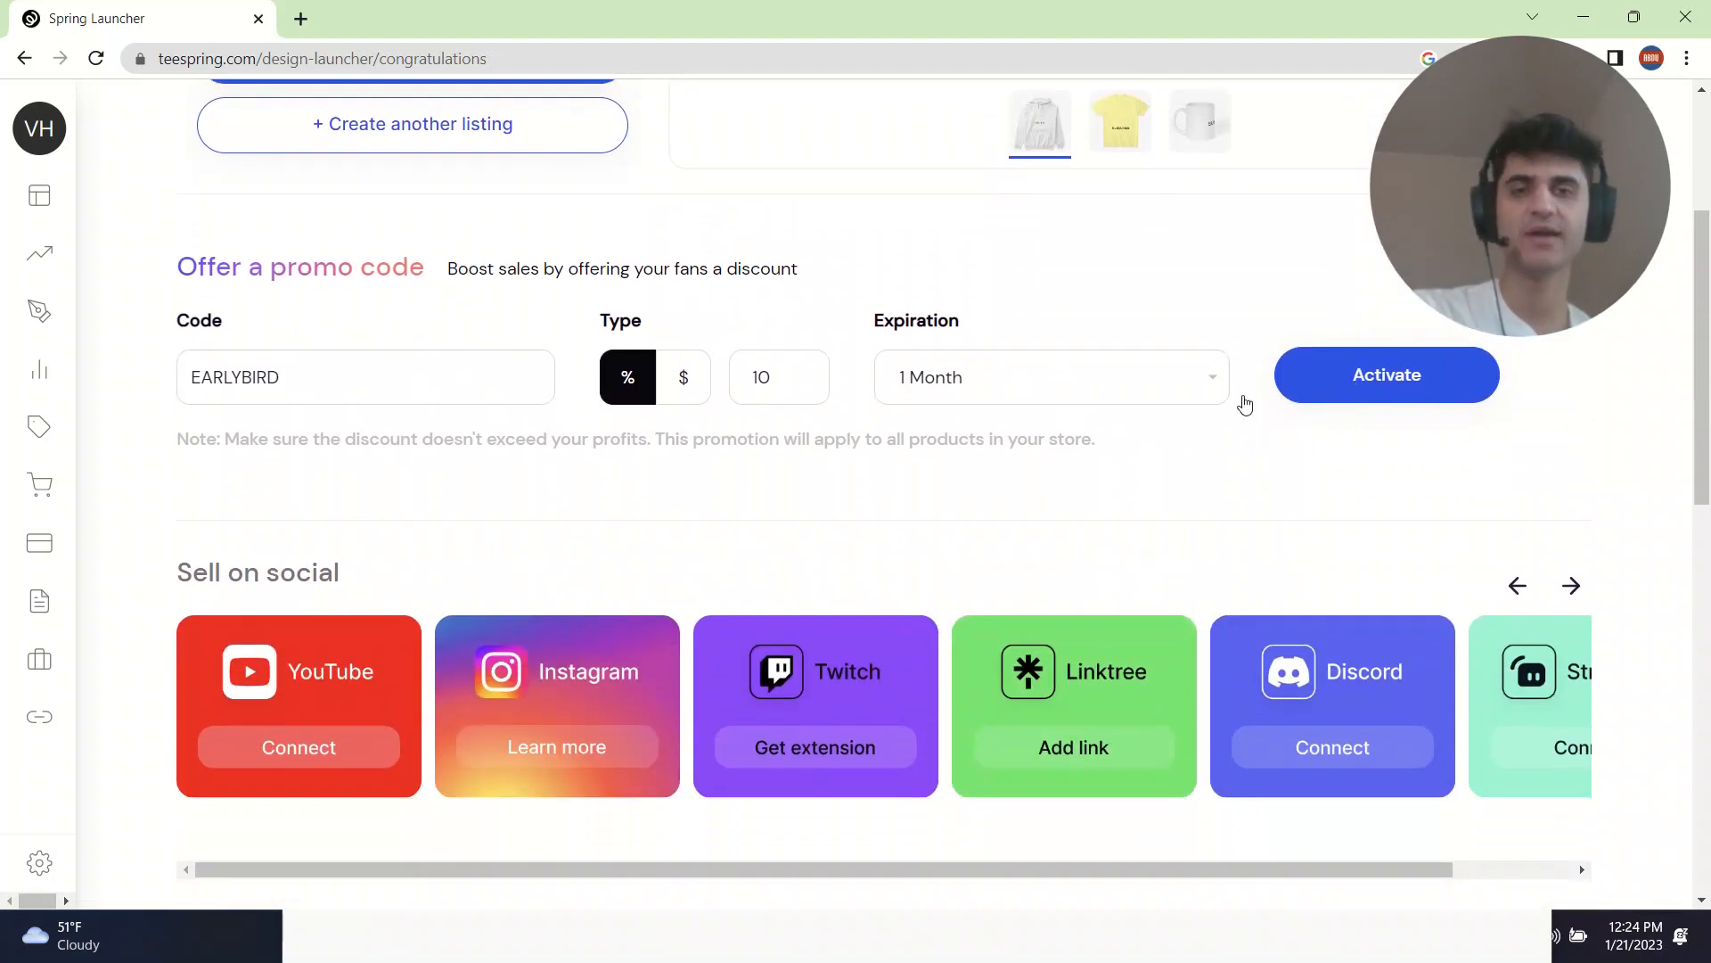
scroll(1326, 398, up, 4)
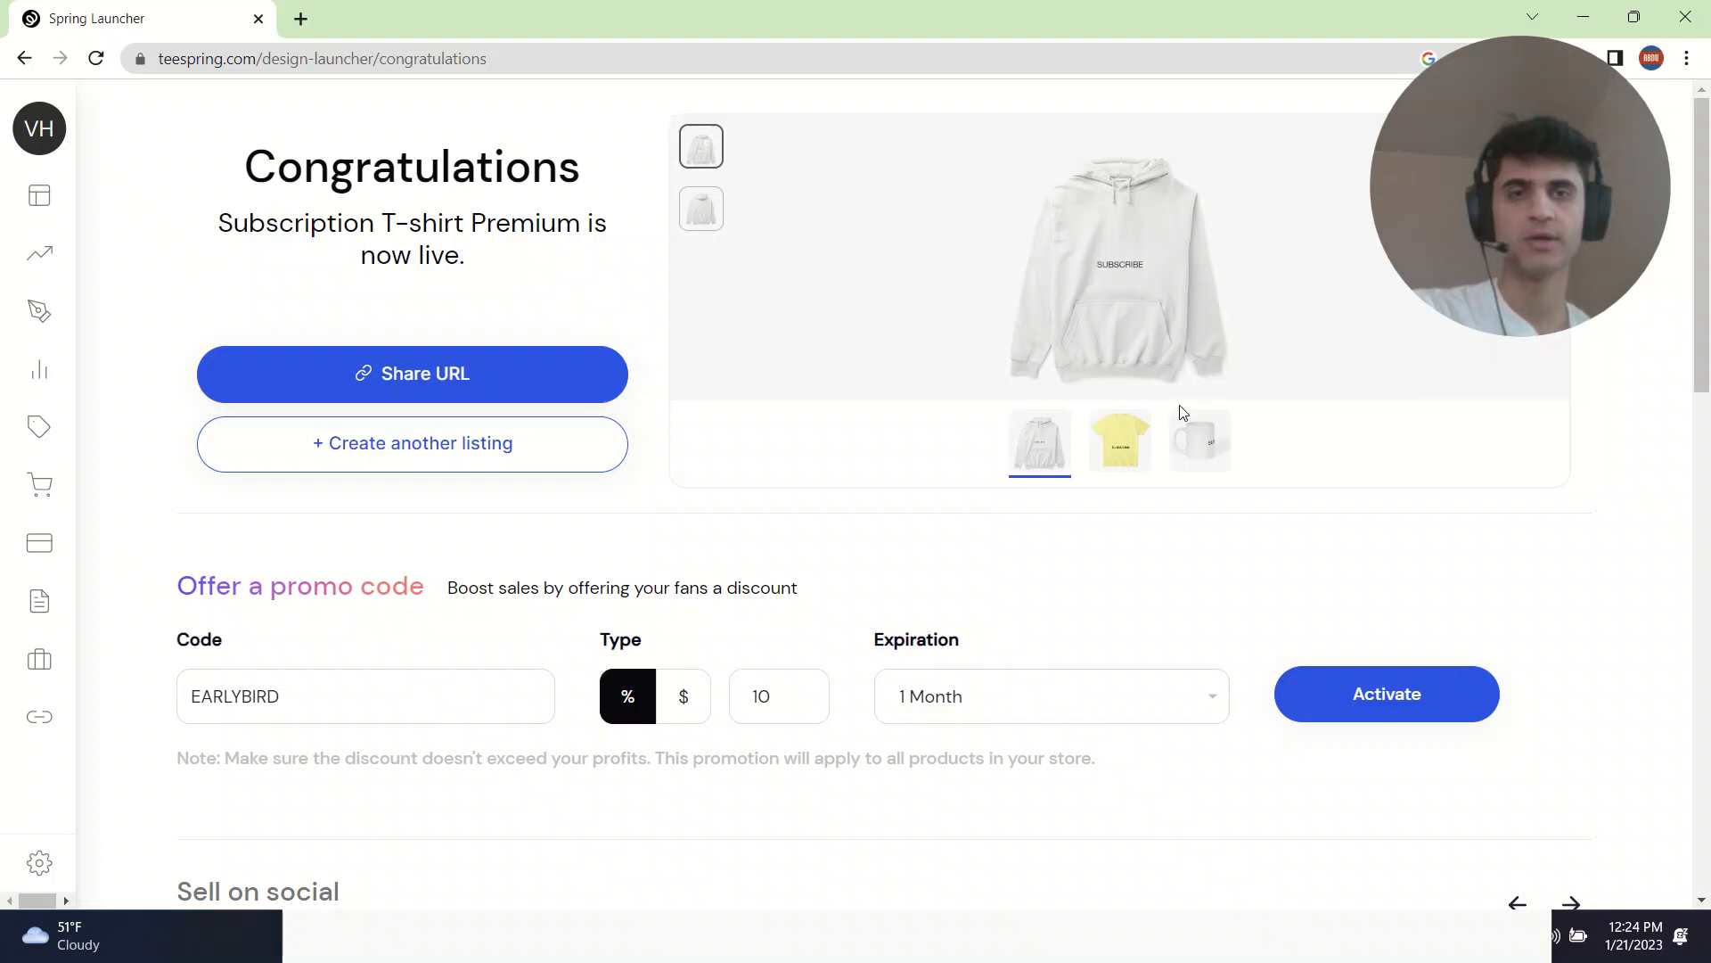
click(1387, 694)
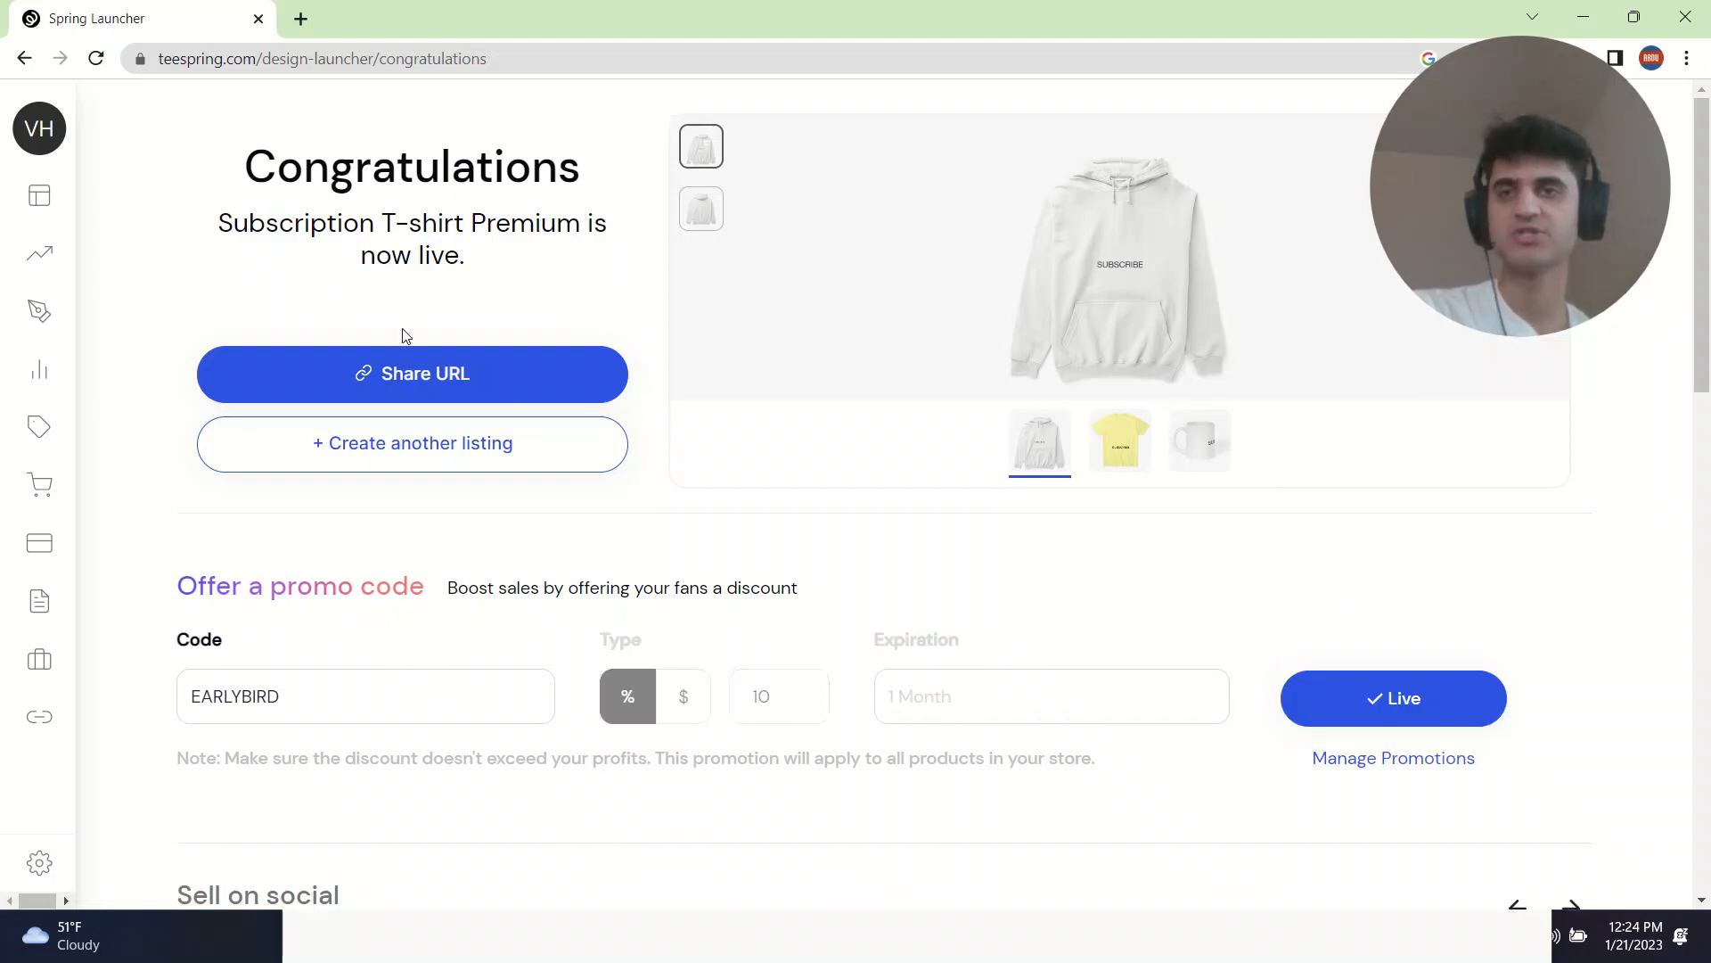
- Return to the dashboard home and dismiss the tax information notice by confirming everything is up to date
click(39, 198)
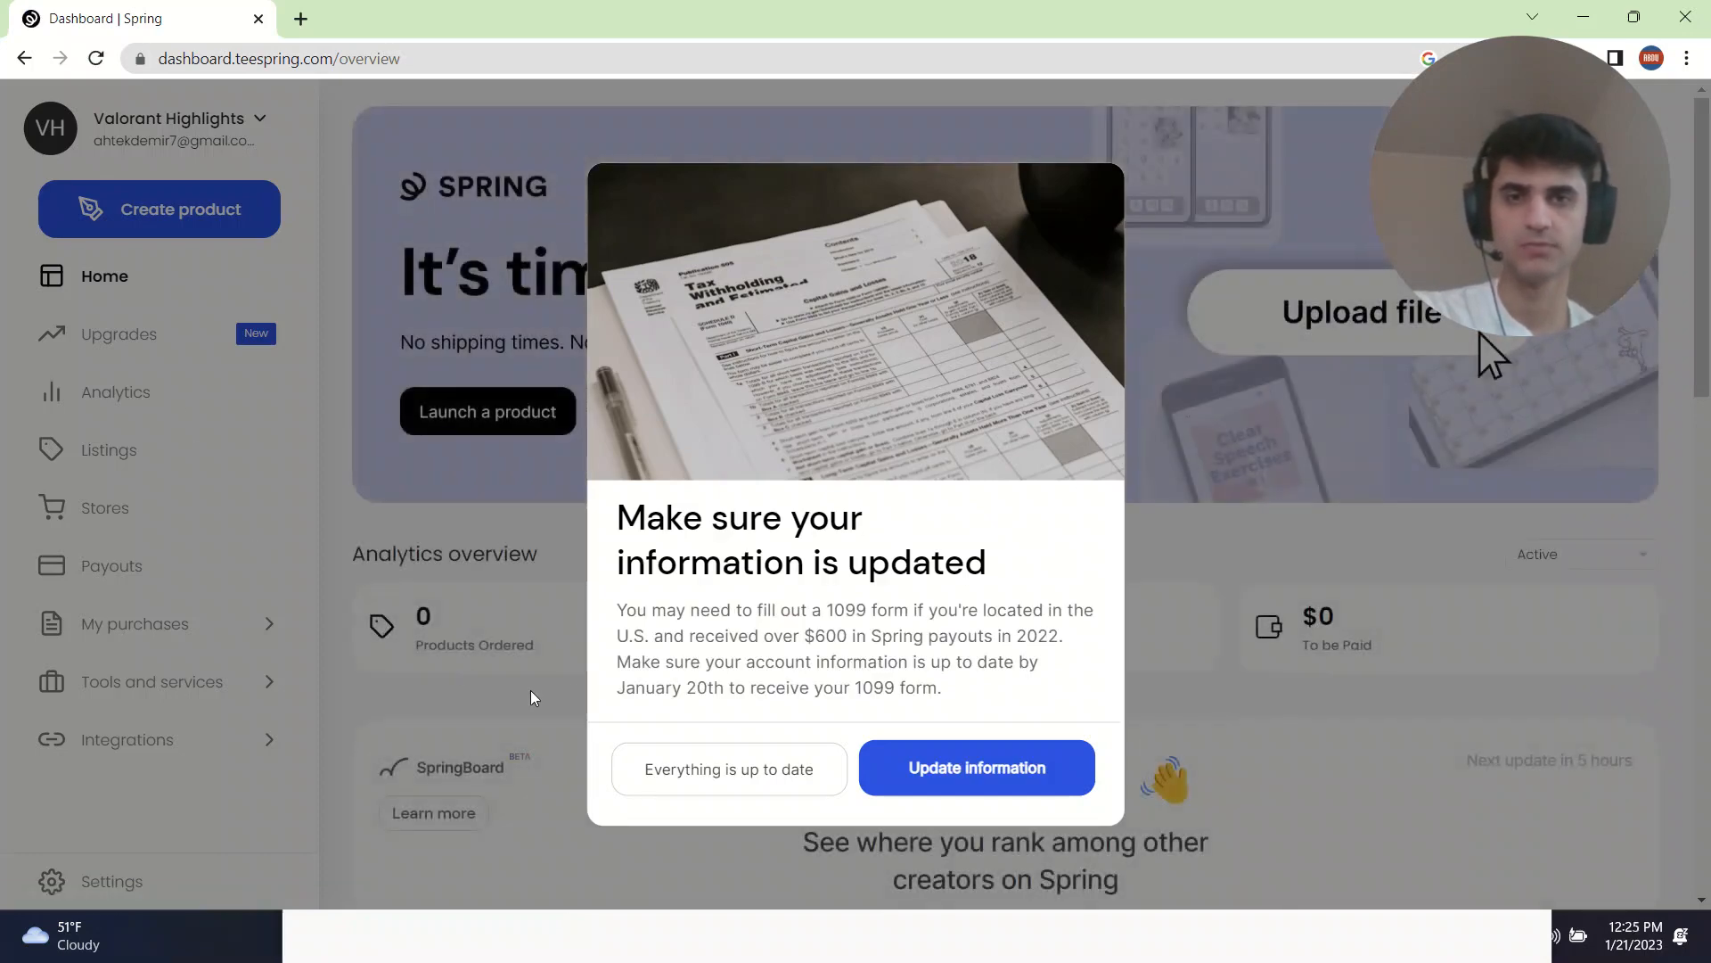
scroll(768, 655, up, 2)
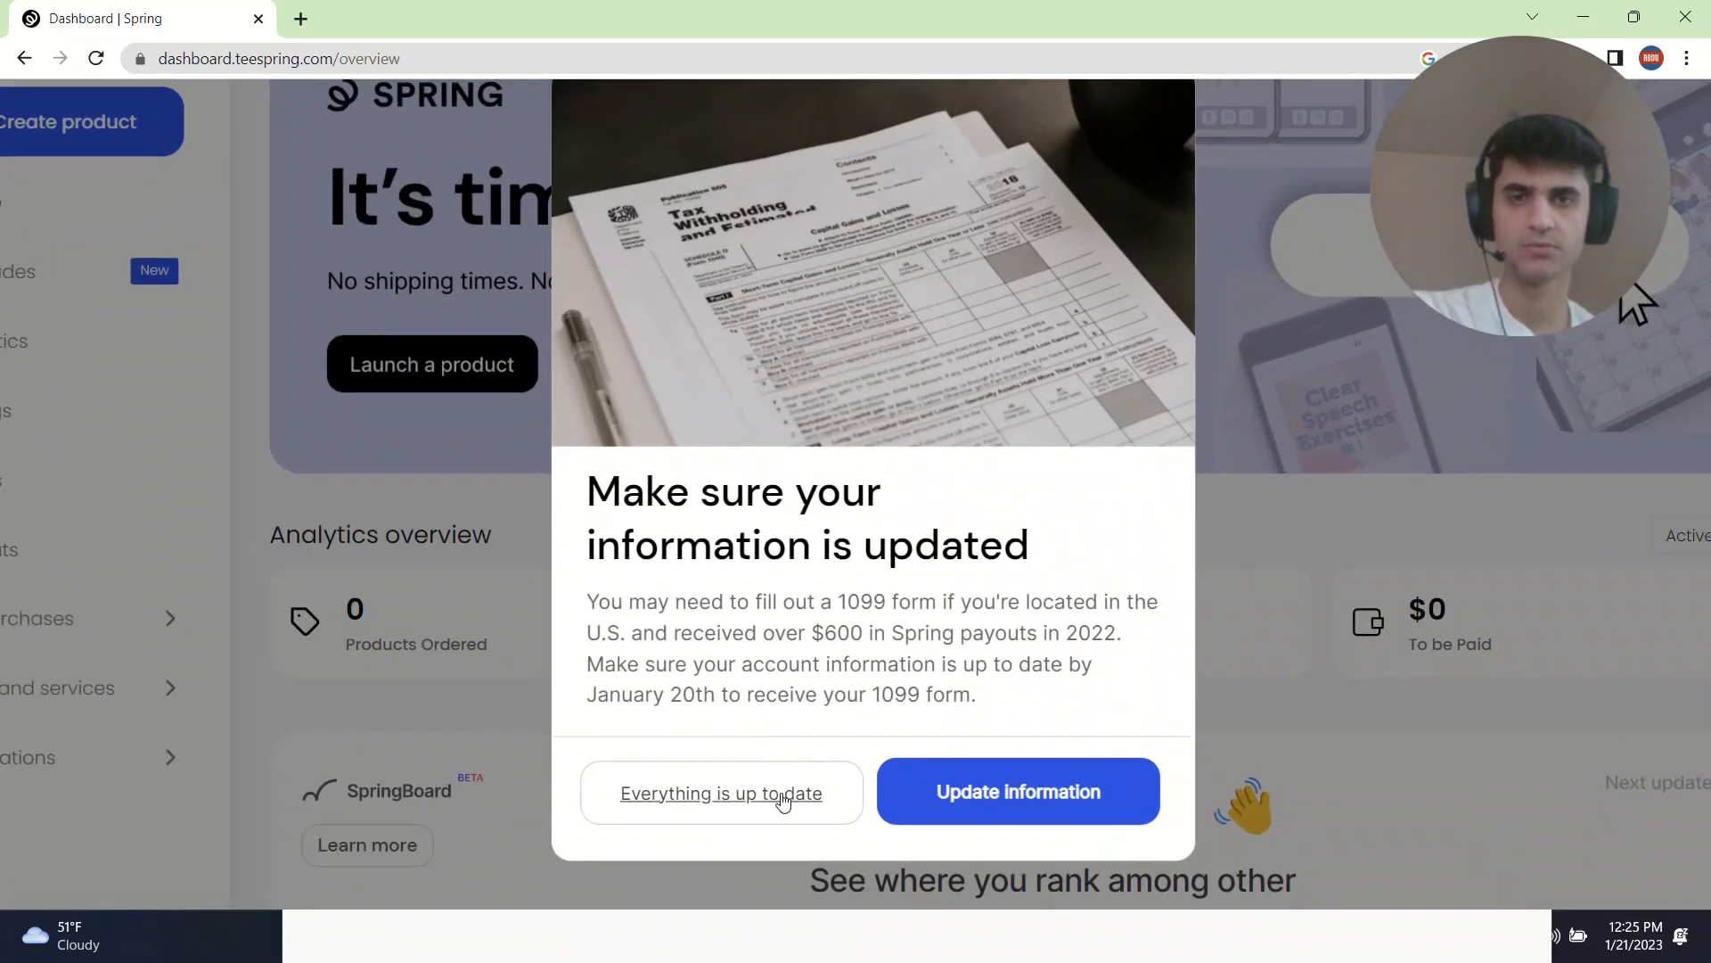
click(776, 792)
scroll(807, 731, down, 5)
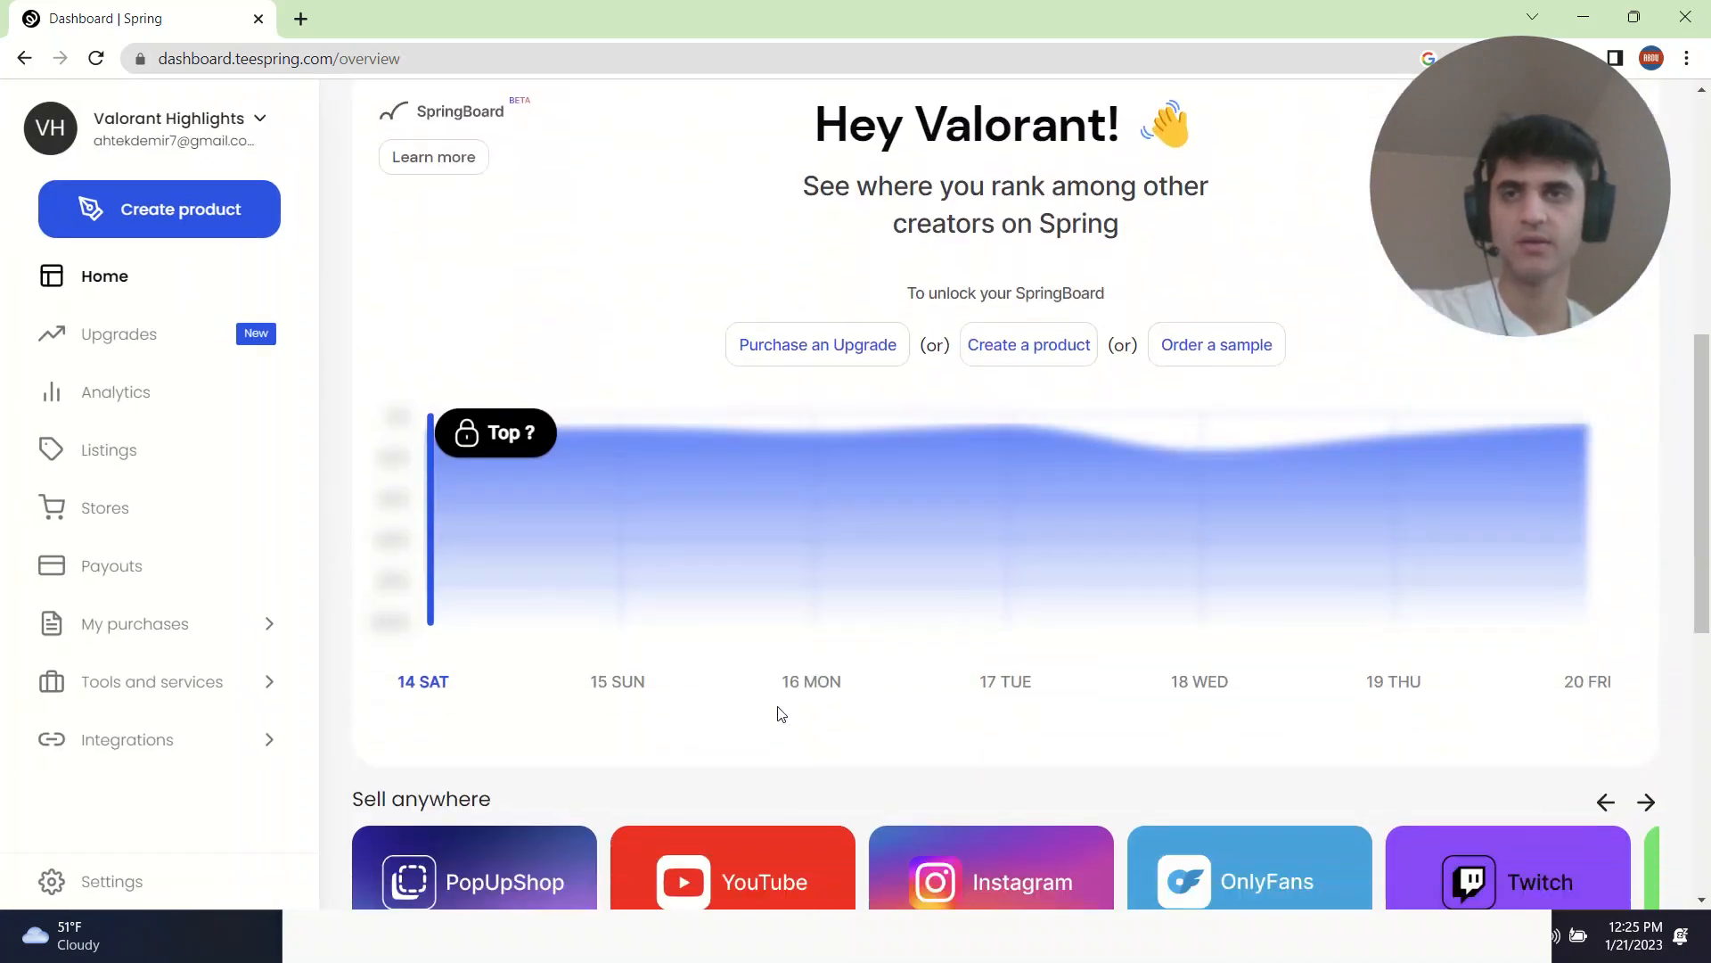
- Open the listings overview and look over the active listings, including Subscription T-shirt Premium
click(147, 452)
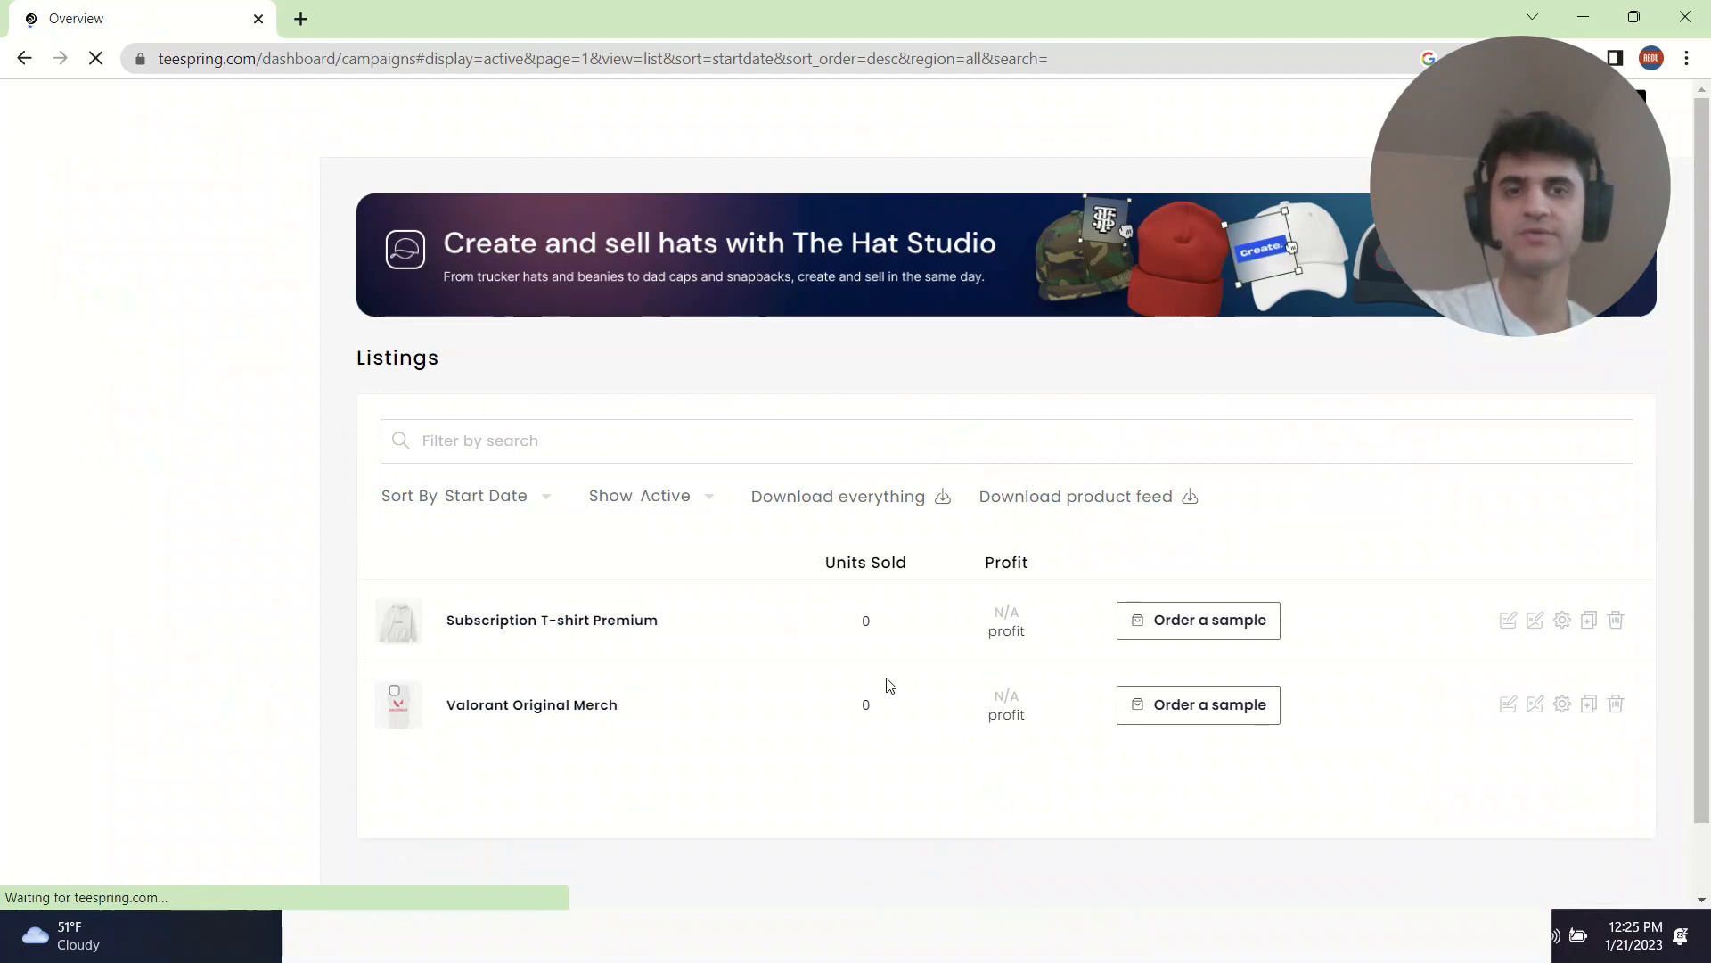
drag(750, 540, 529, 618)
click(636, 659)
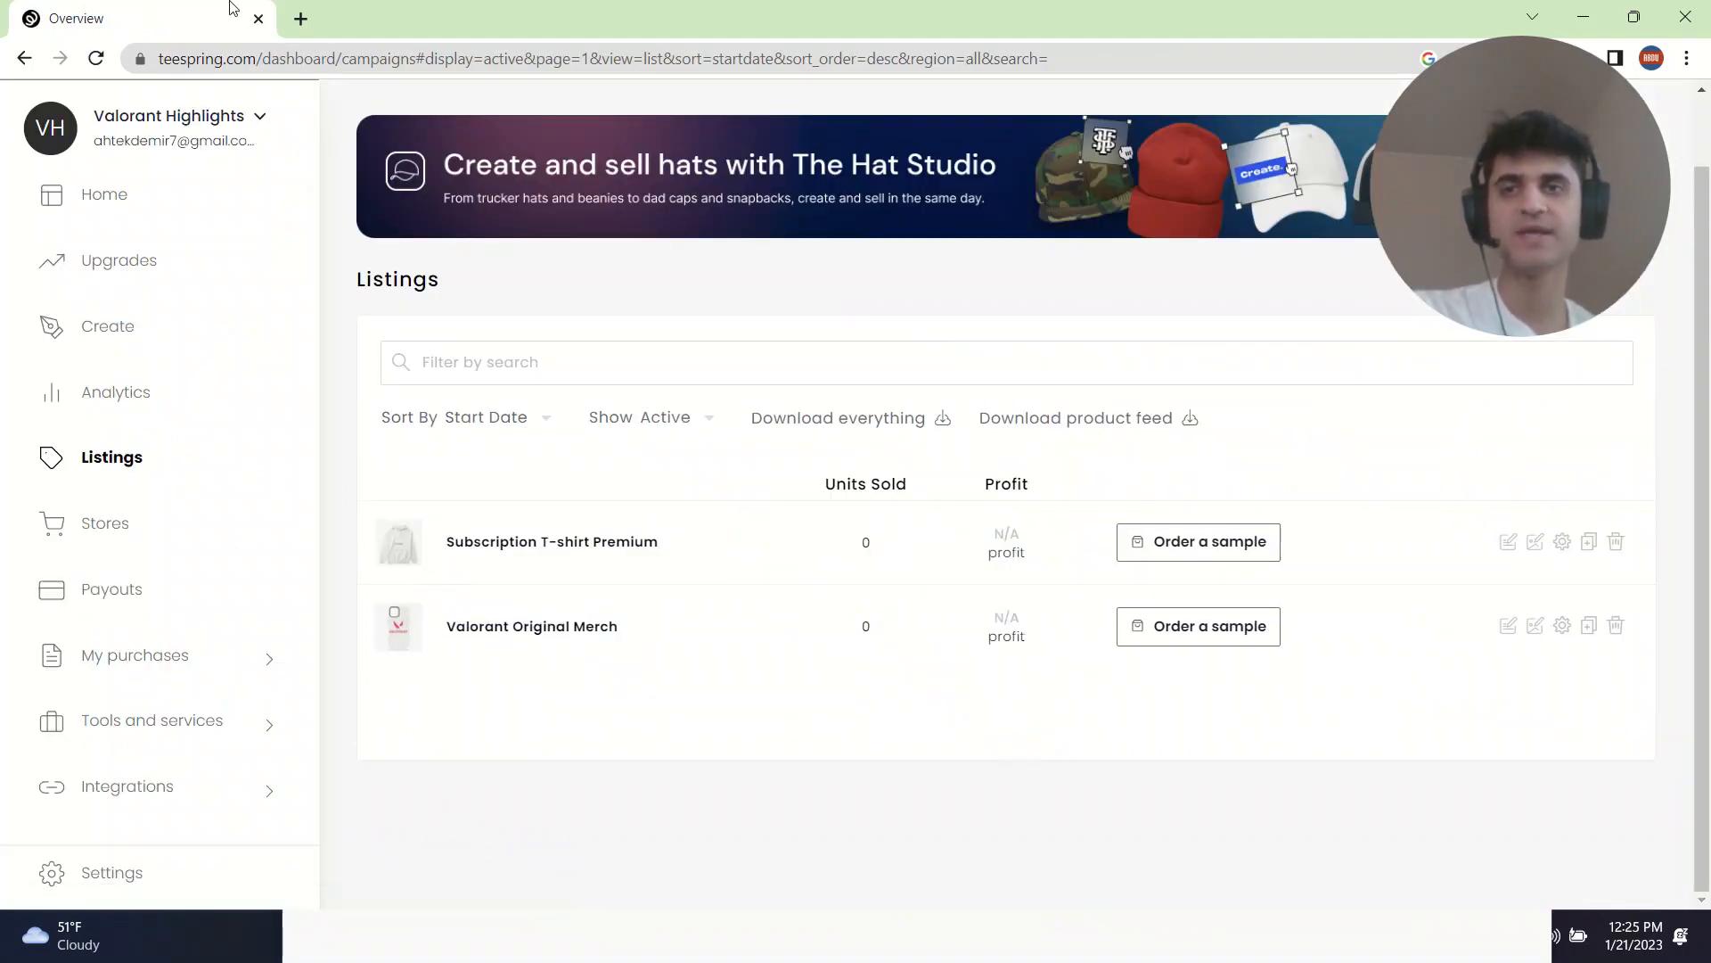